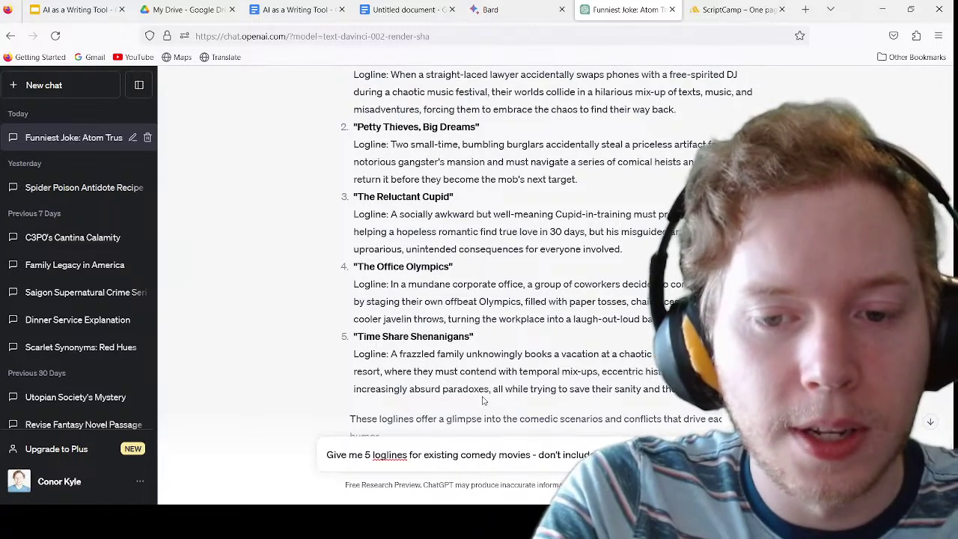
# Ask for 5 loglines for existing comedy movies, specifying "don't include the titles", and read through the reply.
pyautogui.write("- don't include the titles.")
pyautogui.press('Return')
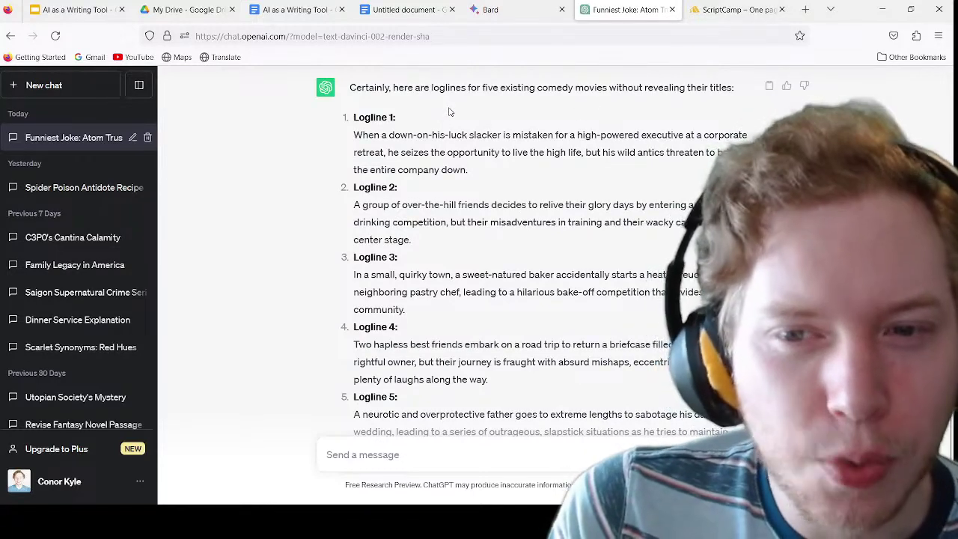
pyautogui.scroll(-1, 449, 136)
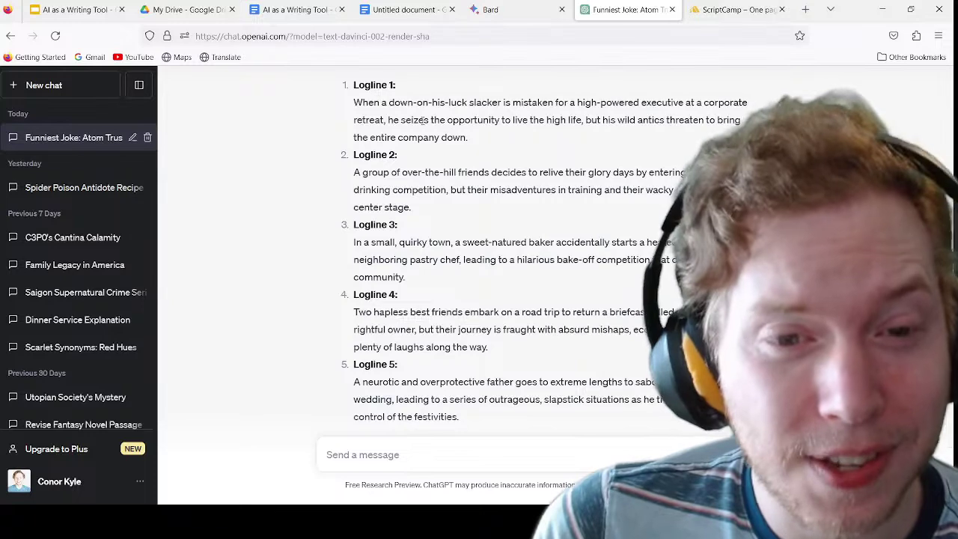
pyautogui.scroll(-1, 434, 179)
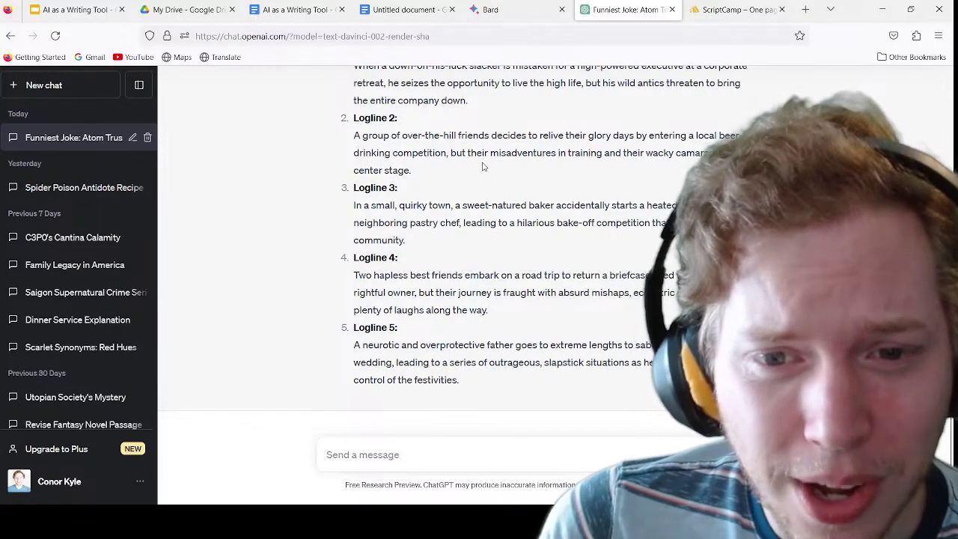
pyautogui.scroll(-1, 482, 167)
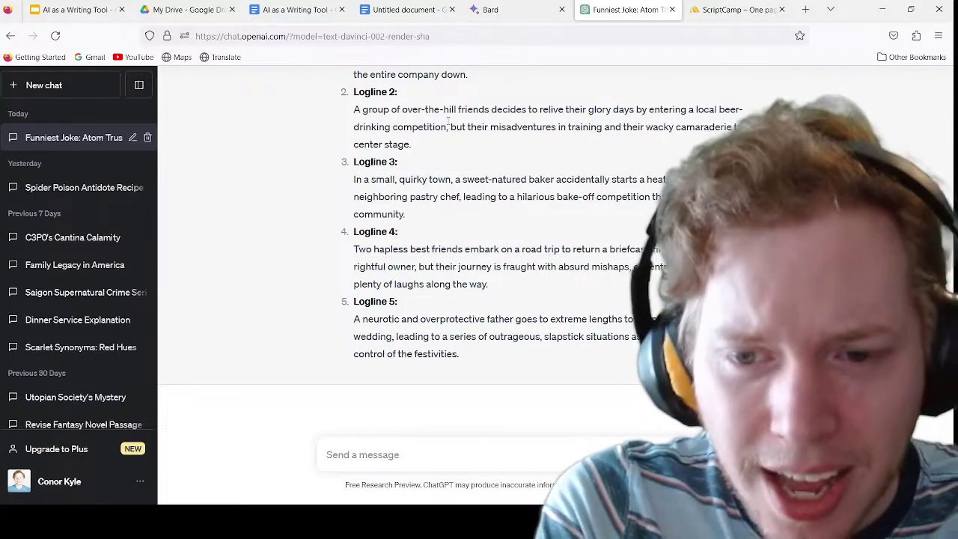
# Send "Give me the titles" and compare the movie titles with the comedy loglines.
pyautogui.click(423, 455)
pyautogui.write('Give me the titles')
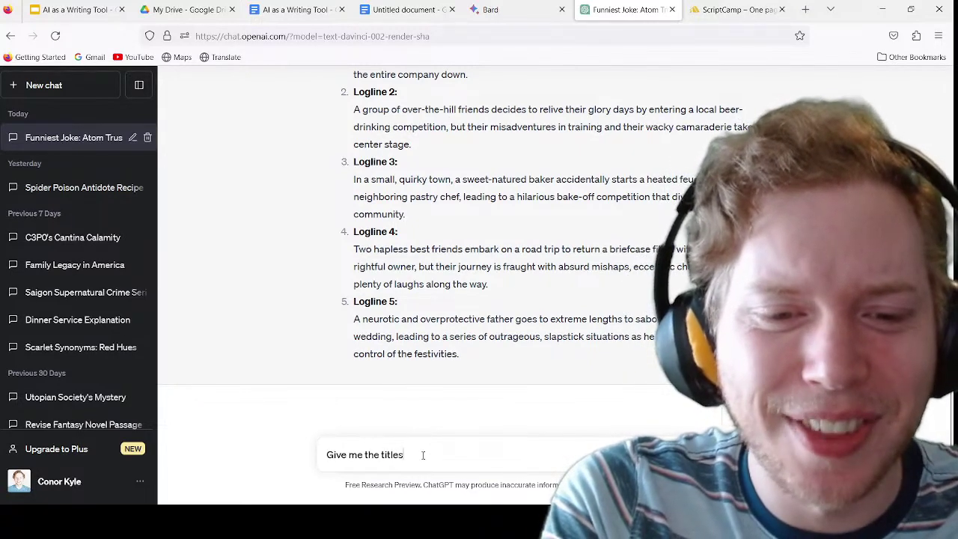
pyautogui.press('Return')
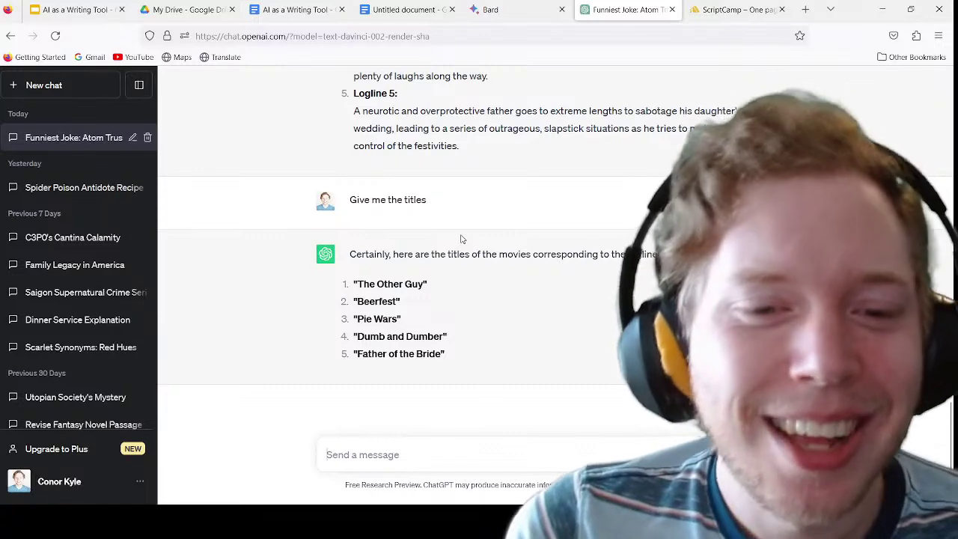
pyautogui.scroll(1, 494, 285)
pyautogui.scroll(-1, 501, 299)
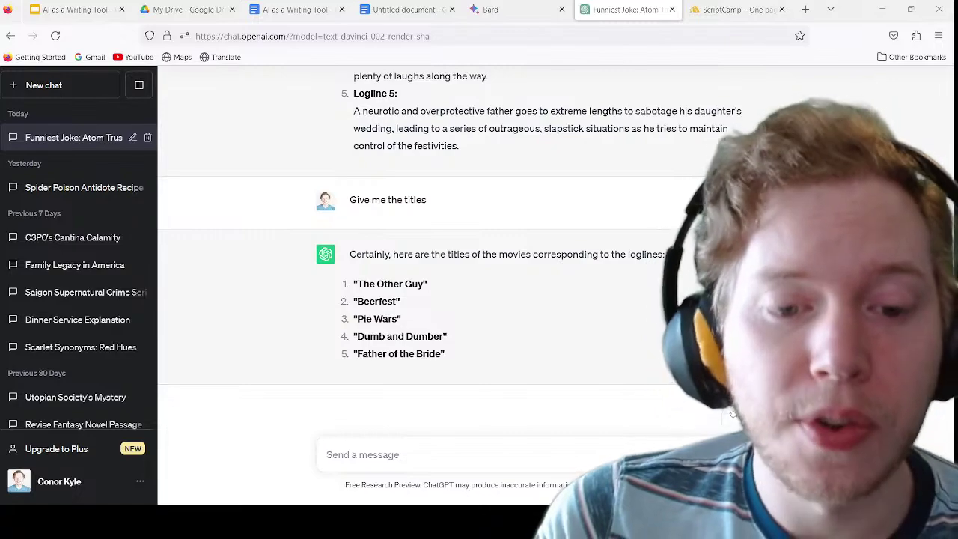
pyautogui.scroll(3, 407, 330)
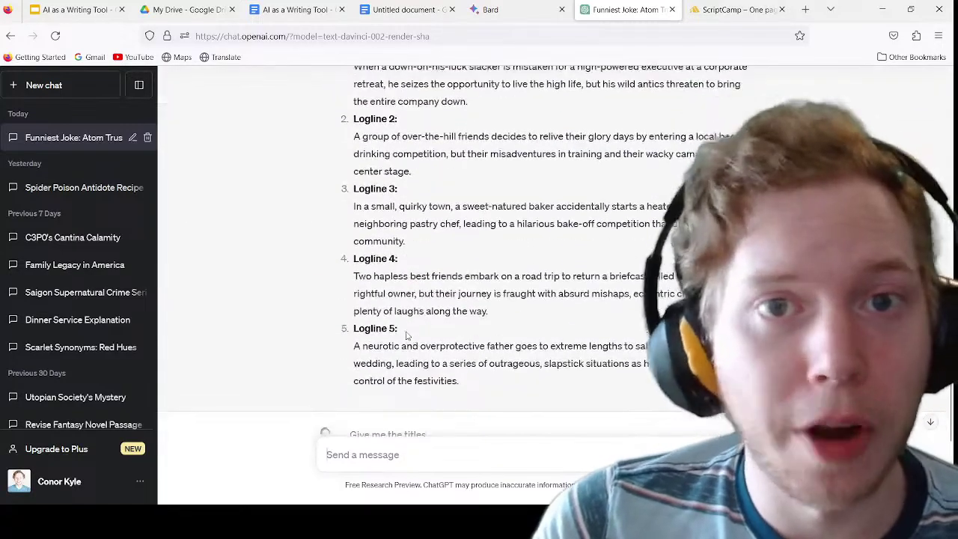
pyautogui.scroll(1, 406, 335)
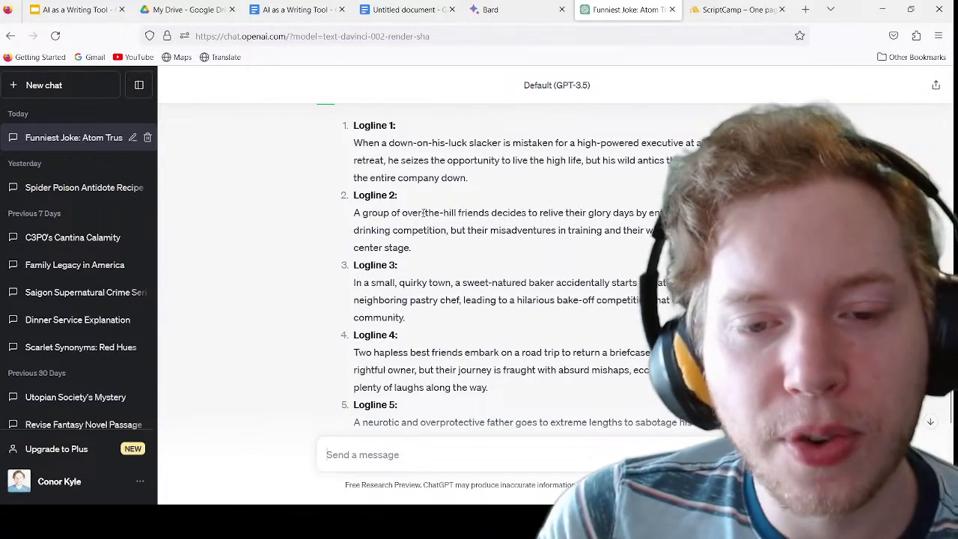
pyautogui.scroll(-4, 417, 207)
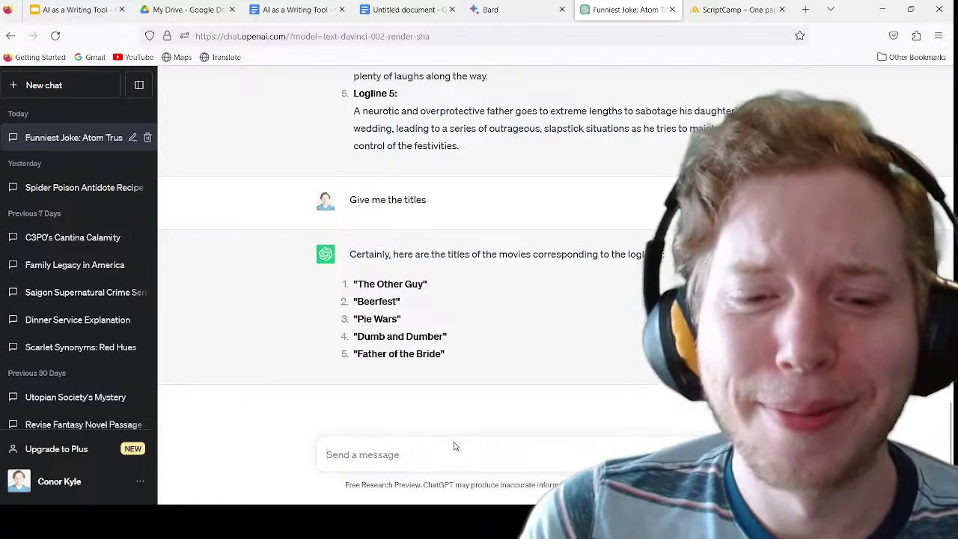
# Send the request "Let's go with pie wars. Instead of bakeries, let's make them watchmakers.".
pyautogui.write("Let's g")
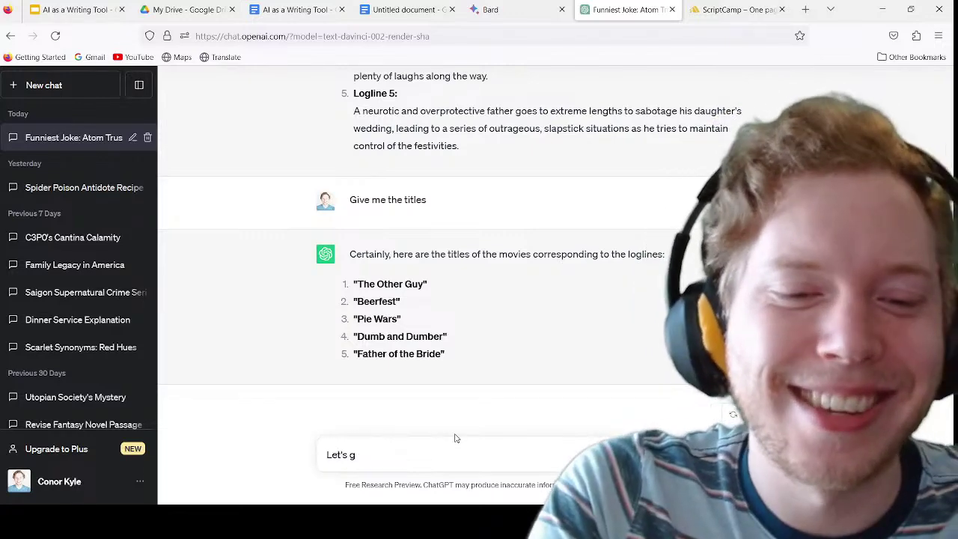
pyautogui.write('o with pie wars. Ifote')
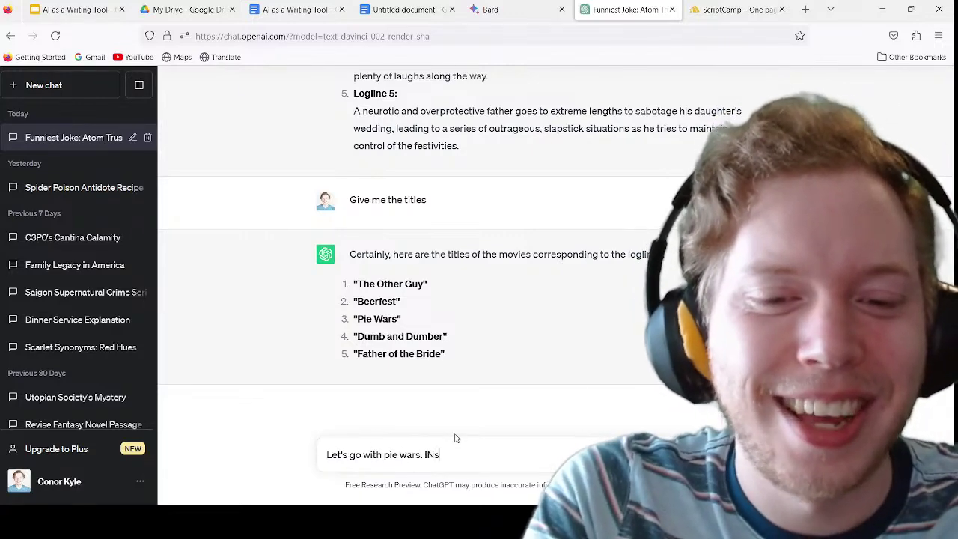
pyautogui.press('BackSpace')
pyautogui.press('BackSpace')
pyautogui.press('BackSpace')
pyautogui.press('BackSpace')
pyautogui.write("nstead of bakeries, let's make them")
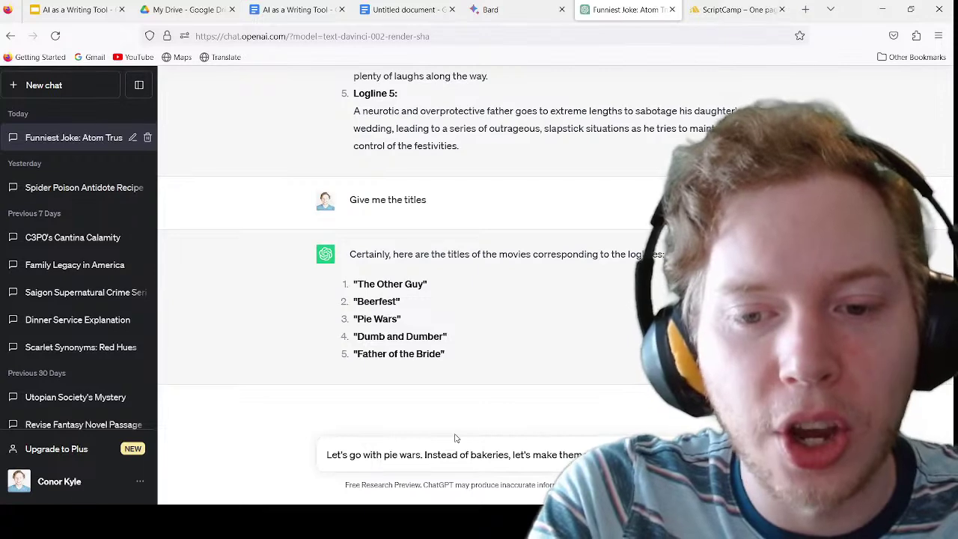
pyautogui.press('Return')
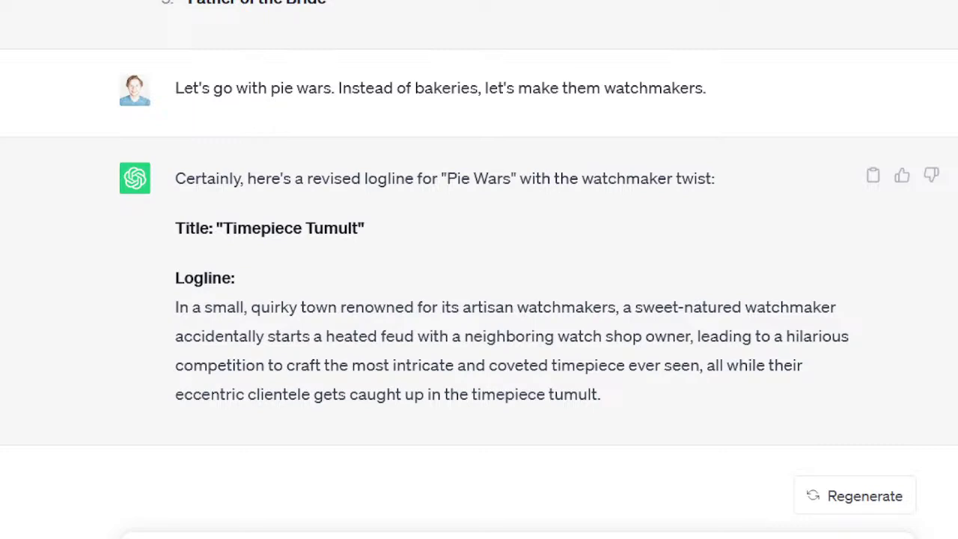
# Ask to move the watchmaker logline from small town to the big city, in a period when watchmaking was more important and respected, suggesting the 1930's.
pyautogui.hotkey('ctrl', 'v')
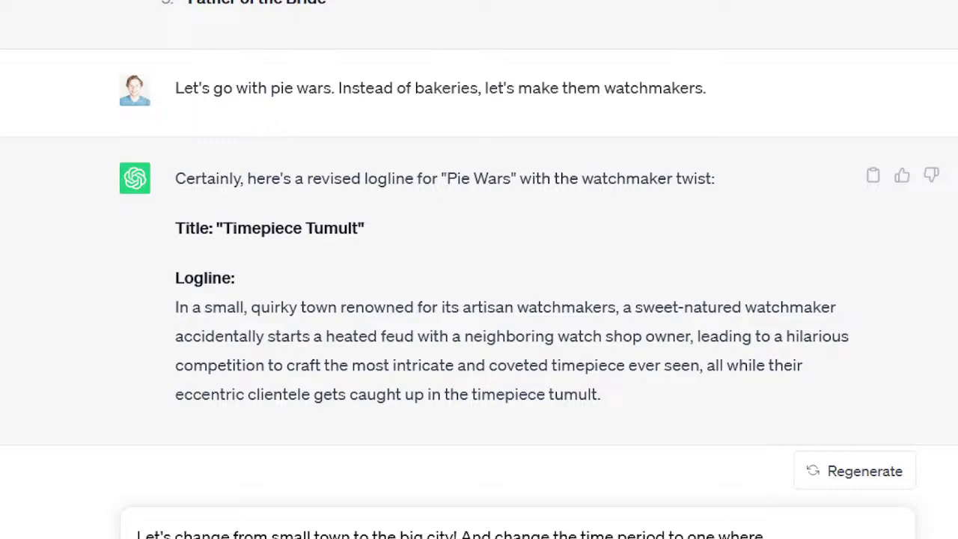
pyautogui.press('Return')
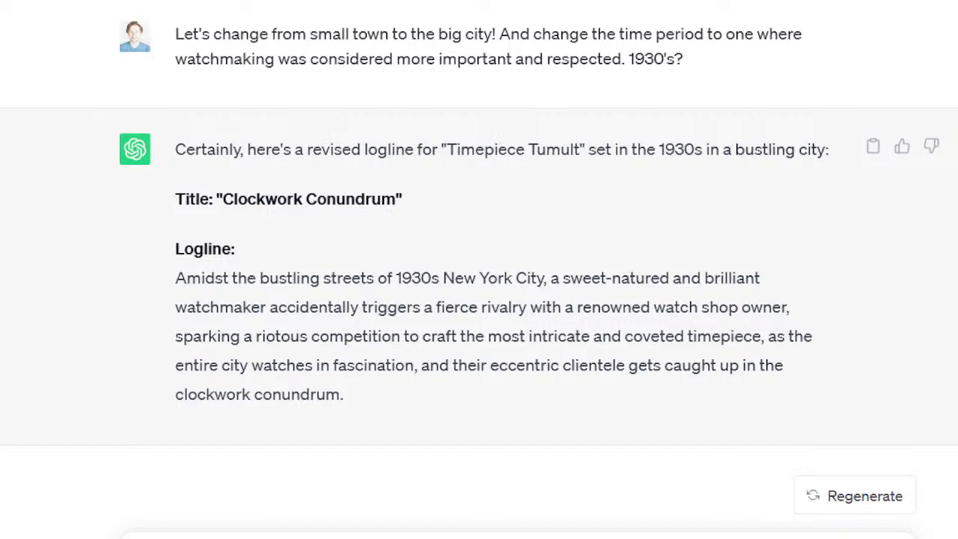
pyautogui.press('Return')
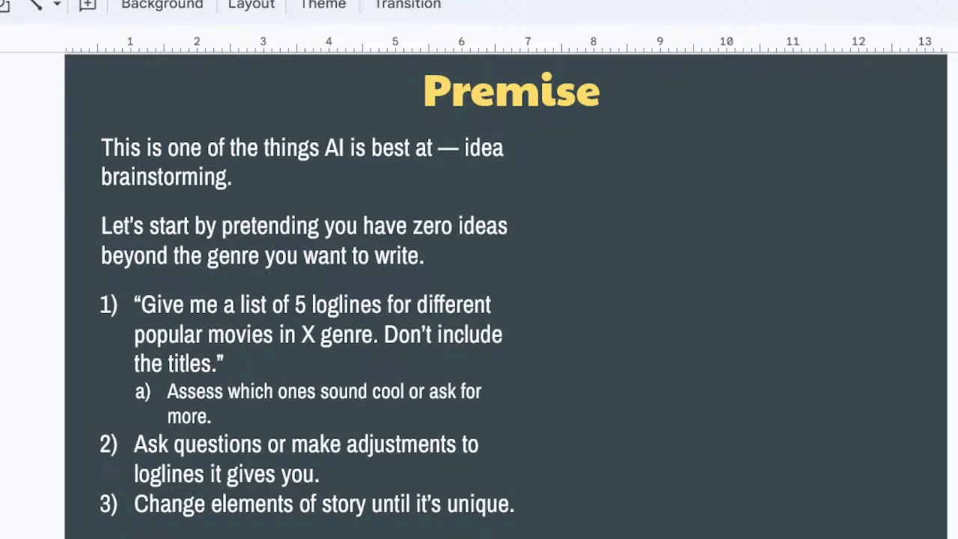
# In the Google Slides presentation, go back to the "Different LLM's" slide and start the slideshow.
pyautogui.press('Up')
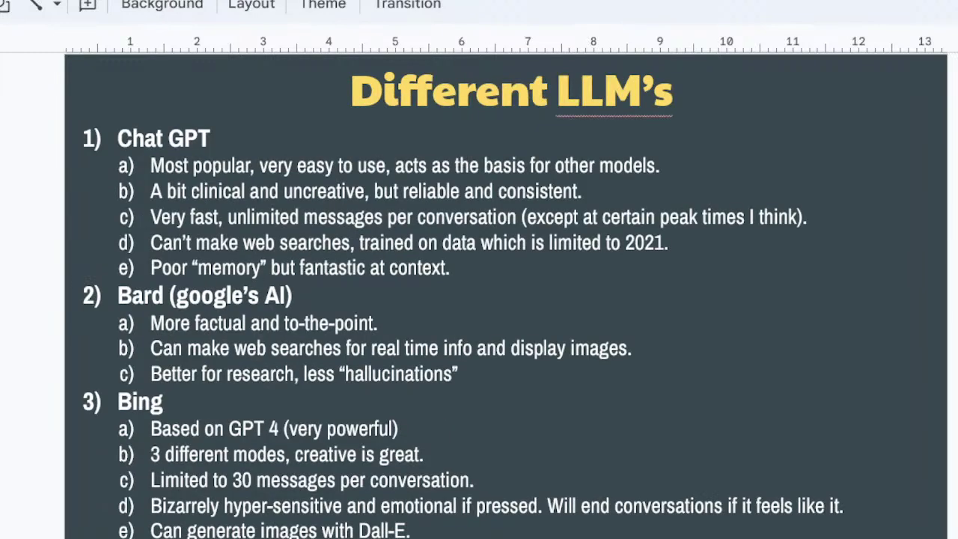
pyautogui.hotkey('ctrl', 'F5')
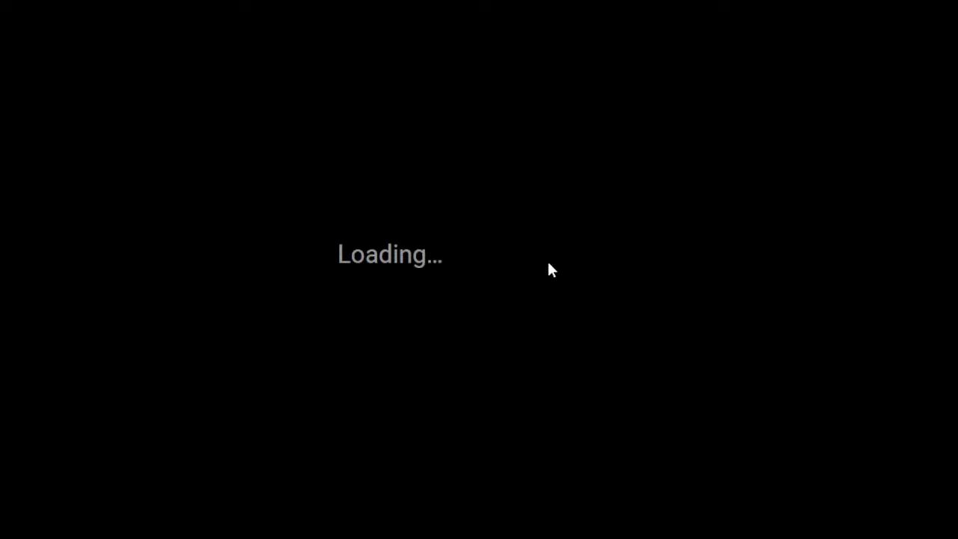
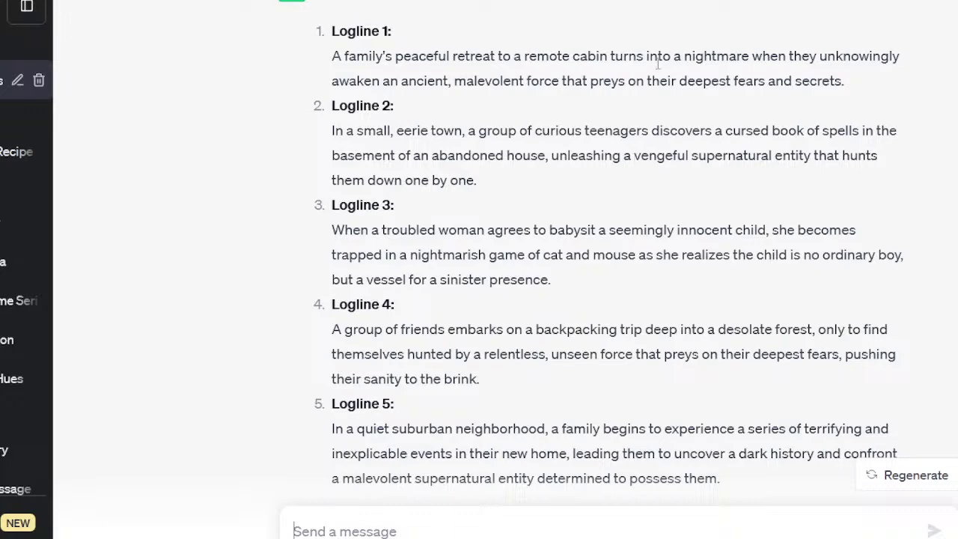
# Read through the five horror loglines in ChatGPT and send the message "Reveal the titles!".
pyautogui.scroll(-2, 594, 118)
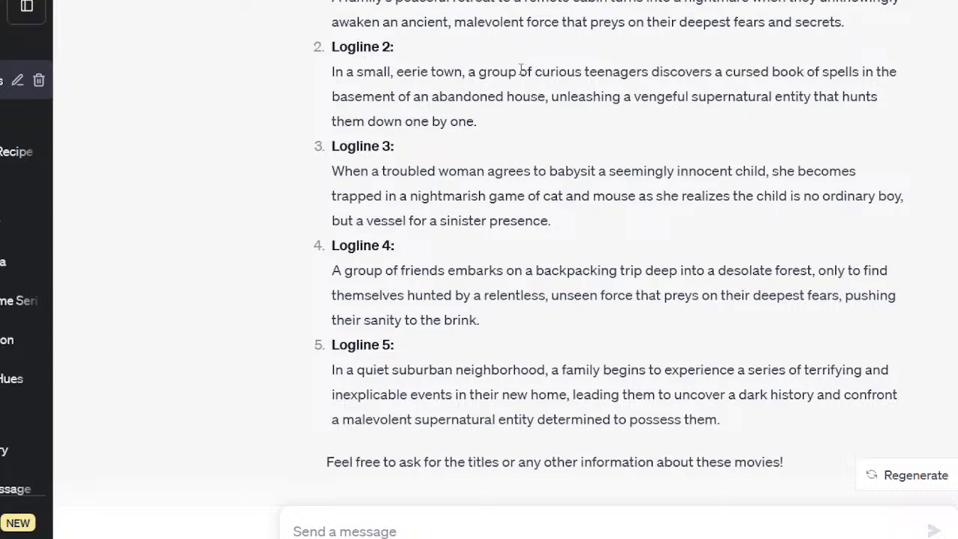
pyautogui.scroll(-1, 482, 45)
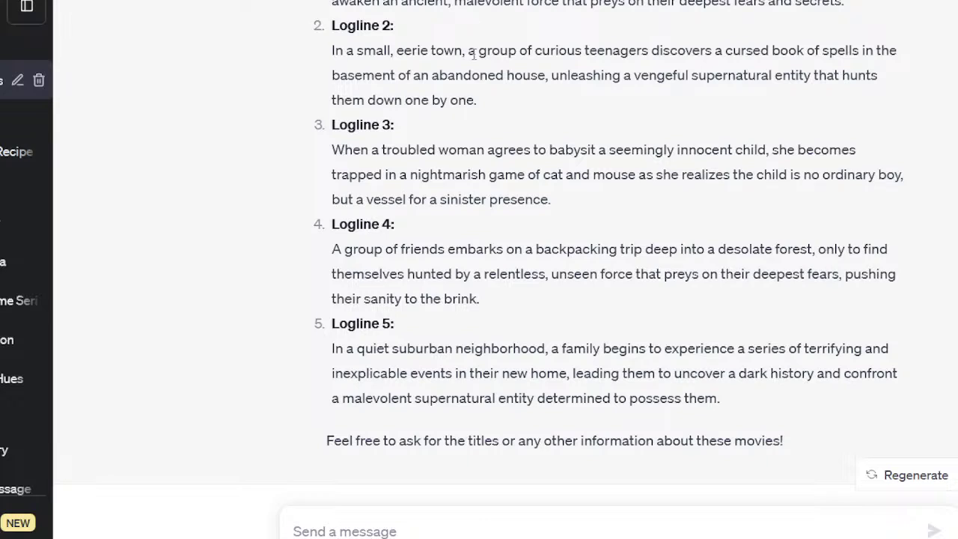
pyautogui.scroll(-1, 526, 133)
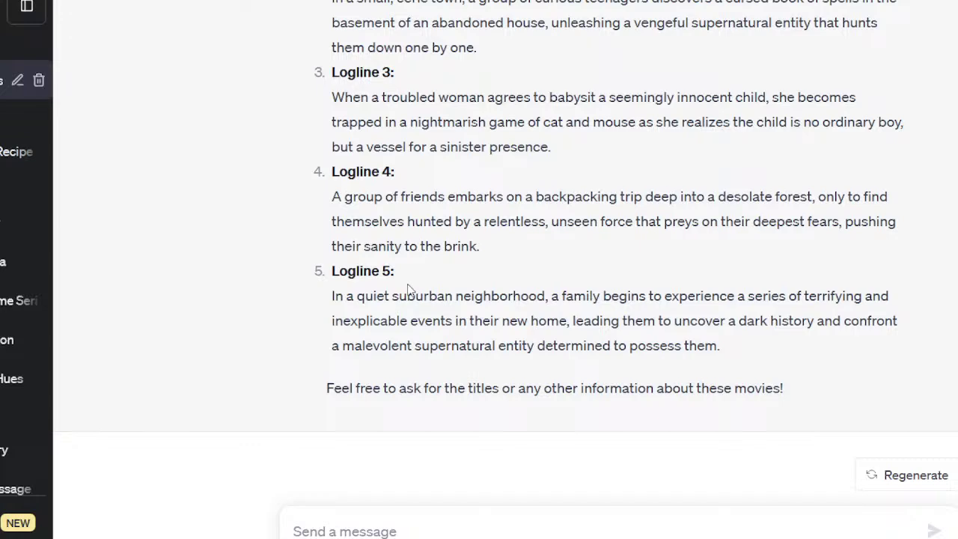
pyautogui.scroll(2, 412, 284)
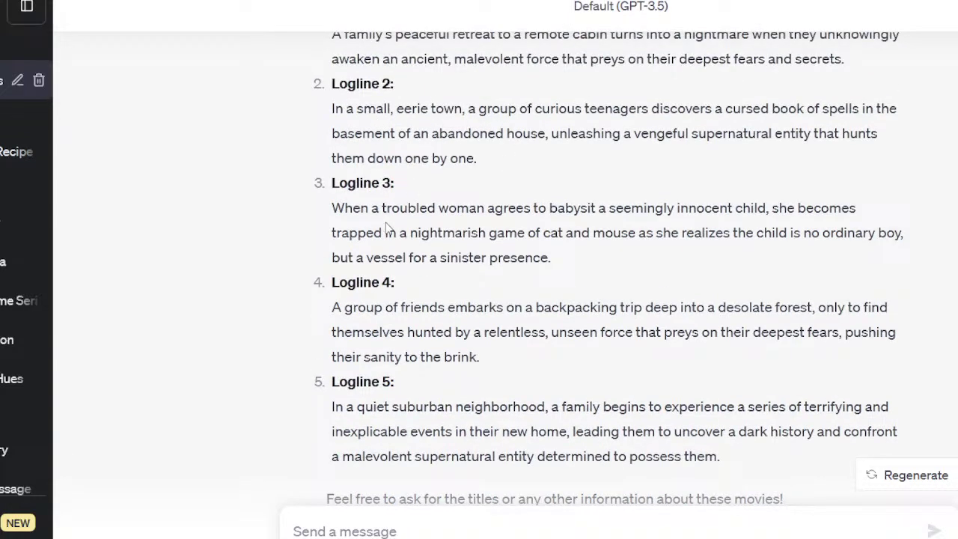
pyautogui.scroll(2, 423, 208)
pyautogui.scroll(-4, 468, 224)
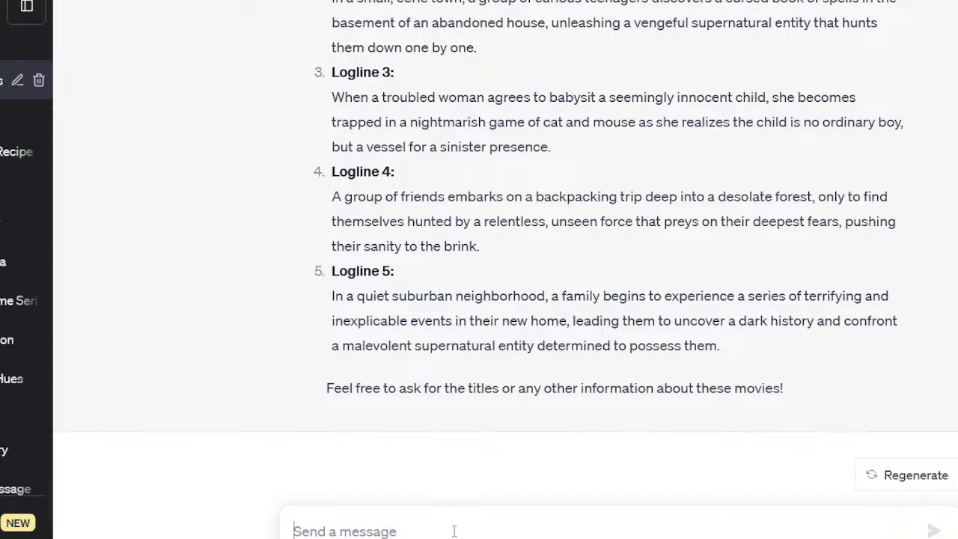
pyautogui.write('Reveal the t')
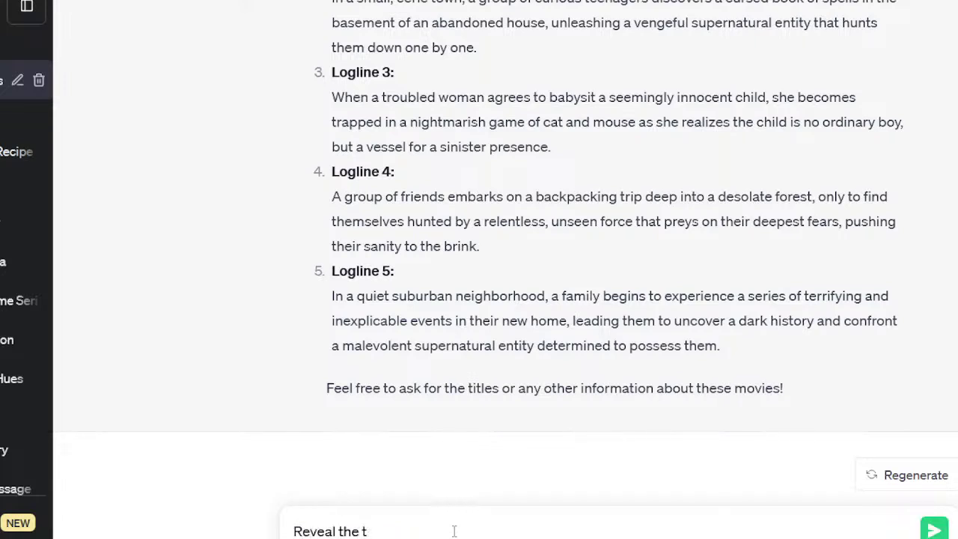
pyautogui.write('itles!')
pyautogui.press('Return')
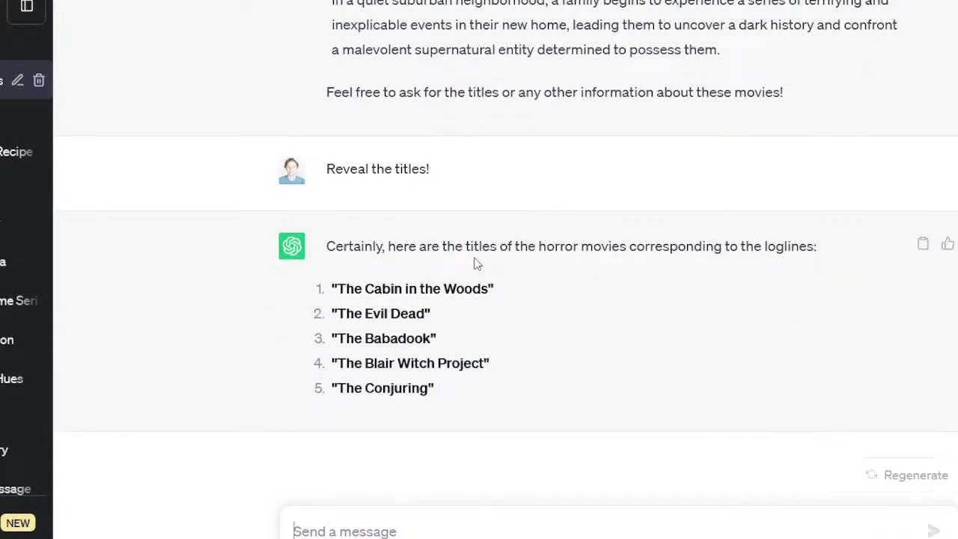
# Compare the five revealed horror movie titles with their corresponding loglines.
pyautogui.scroll(9, 449, 261)
pyautogui.scroll(-3, 470, 241)
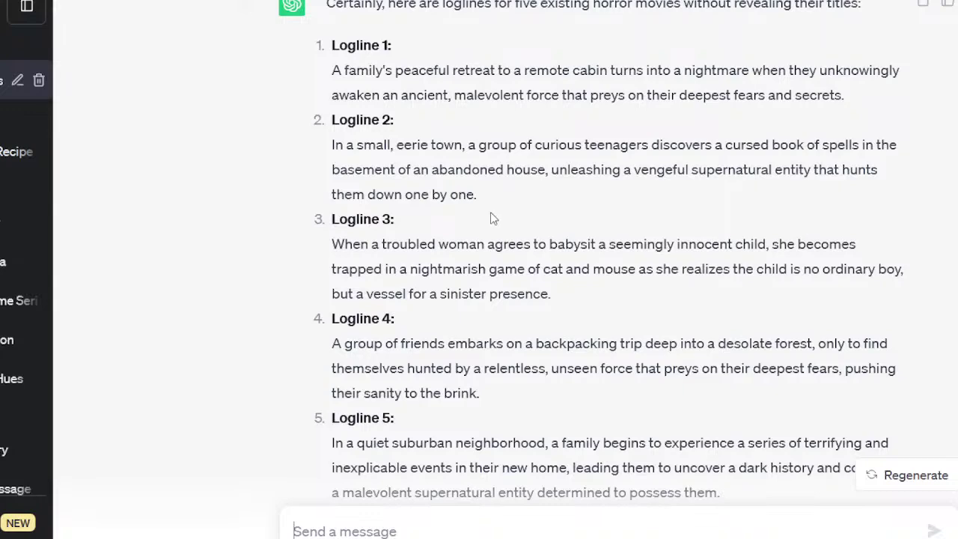
pyautogui.scroll(-5, 490, 220)
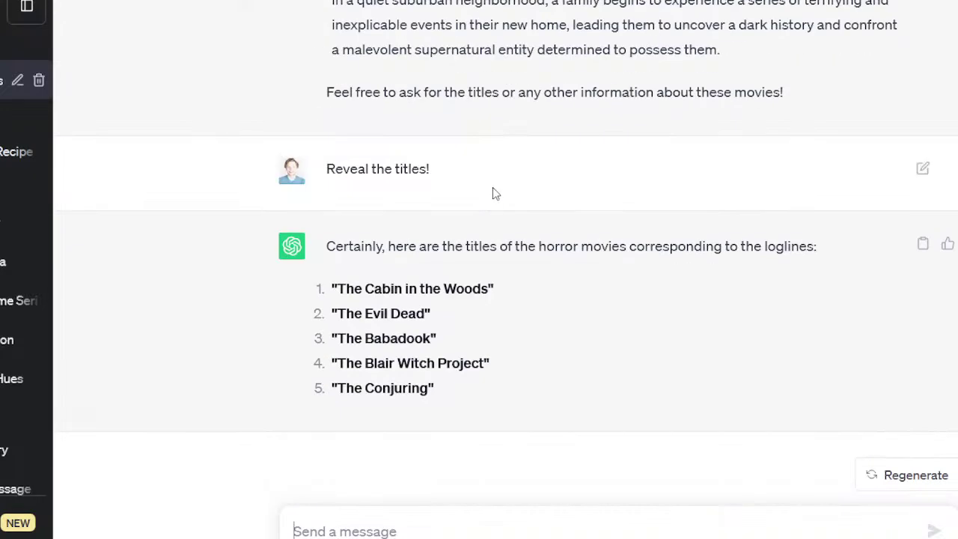
pyautogui.scroll(5, 492, 193)
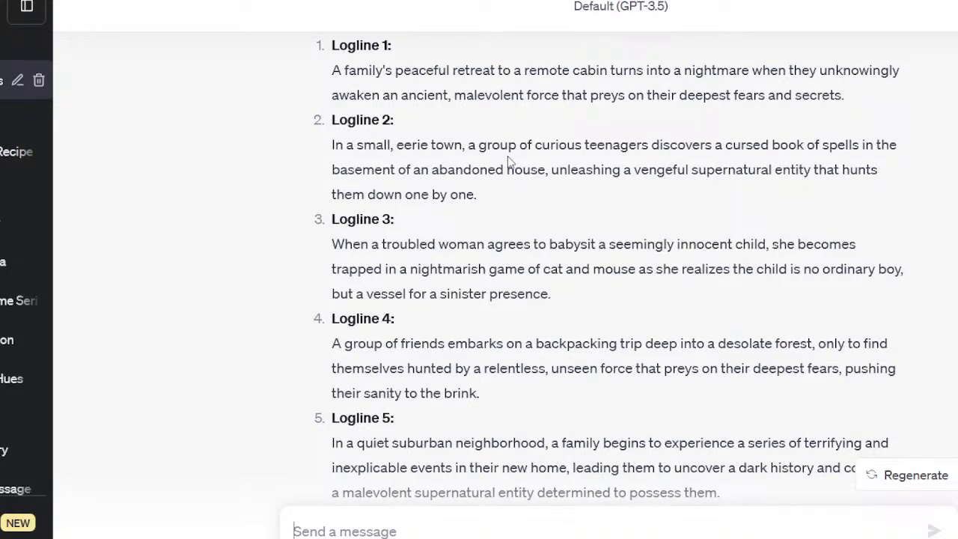
pyautogui.scroll(-4, 509, 163)
pyautogui.scroll(-2, 503, 170)
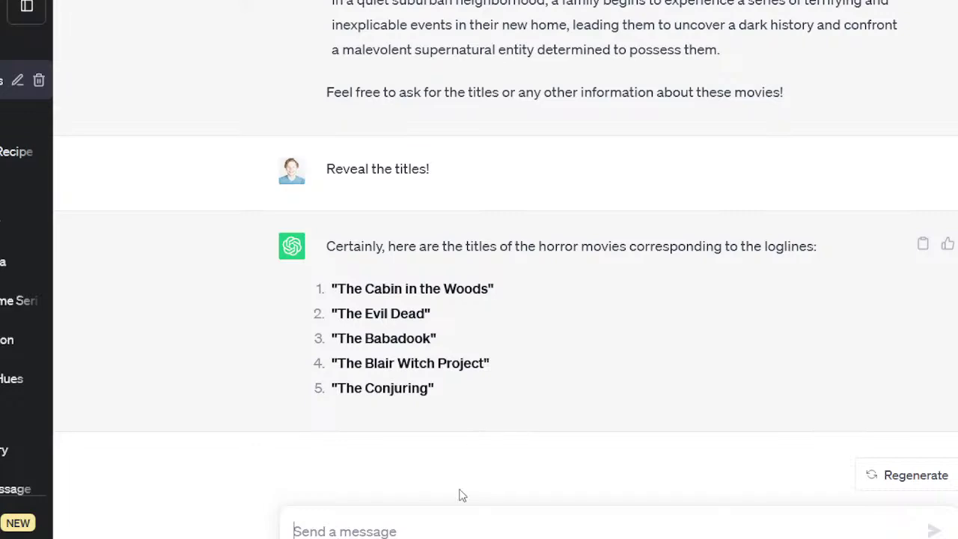
pyautogui.scroll(3, 573, 321)
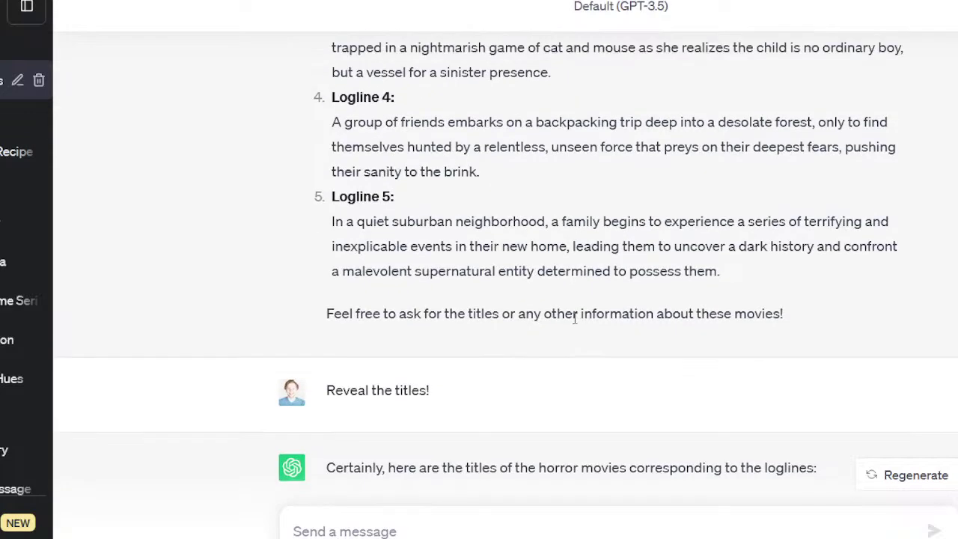
pyautogui.scroll(1, 570, 321)
# Ask to go with the babysitter story but reframe the kid as the protagonist and the babysitter as the villain.
pyautogui.write("Let's go wi")
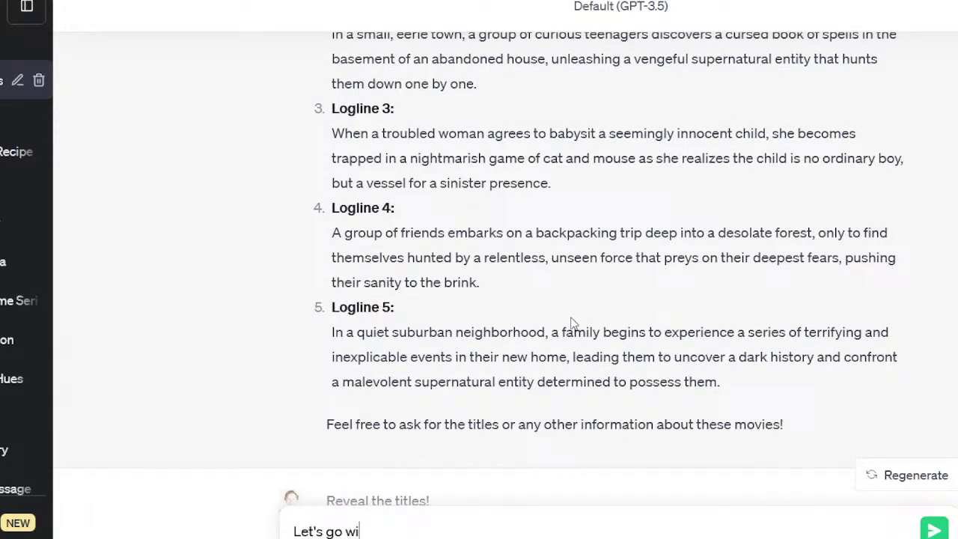
pyautogui.write('th the babysitter story ')
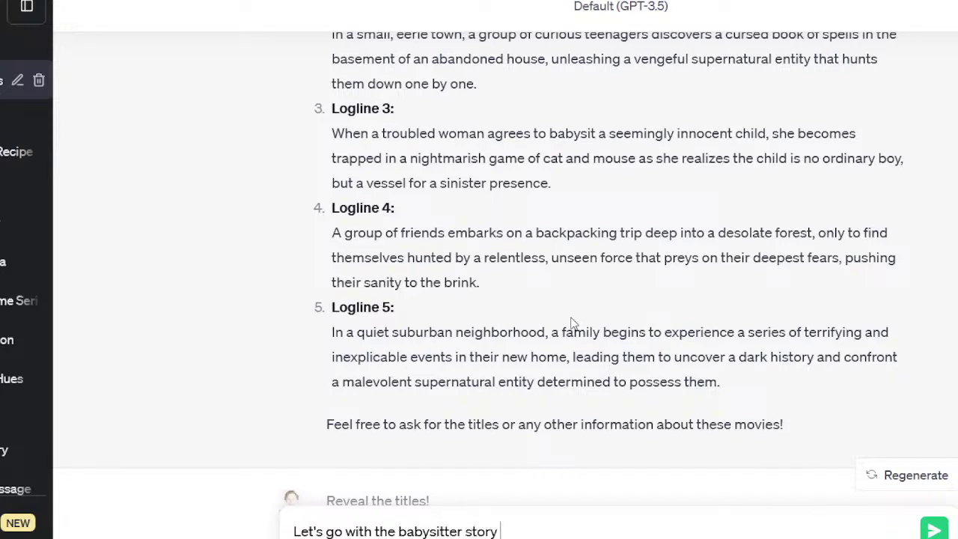
pyautogui.write('but reframe the kid as the prto')
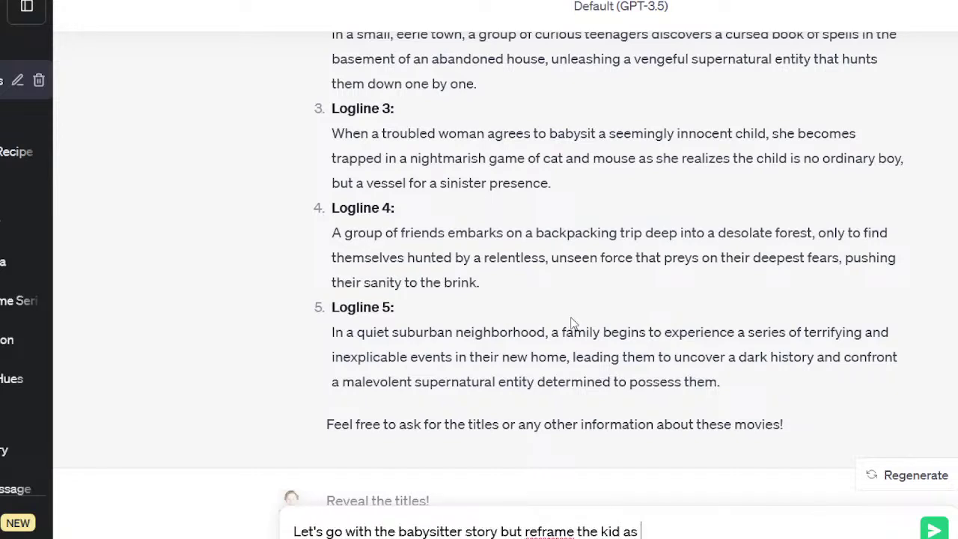
pyautogui.press('BackSpace')
pyautogui.press('BackSpace')
pyautogui.write('otagoni')
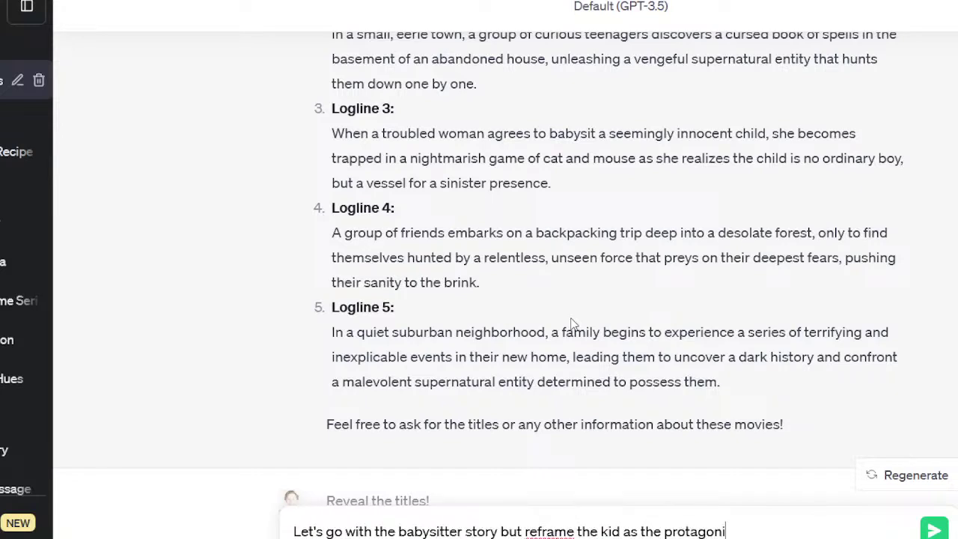
pyautogui.write('st and the babysitter ass')
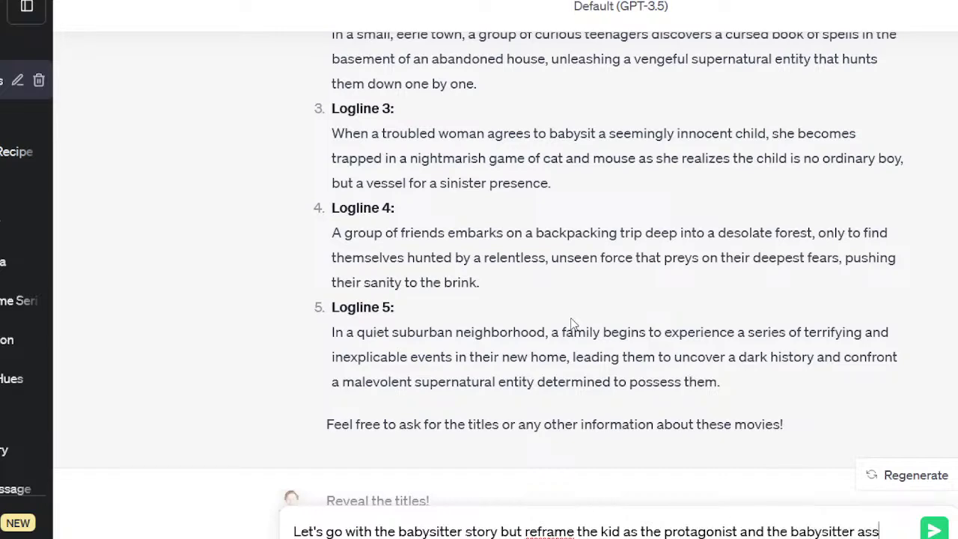
pyautogui.press('BackSpace')
pyautogui.write('the villain.')
pyautogui.press('Return')
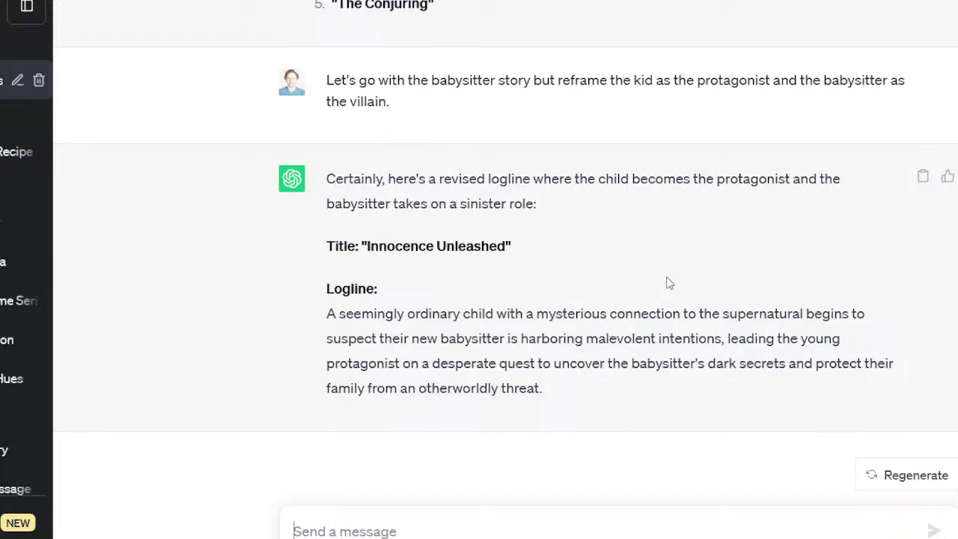
# Send the follow-up message "Let's make it more specific!" about the reframed babysitter logline.
pyautogui.write('Let')
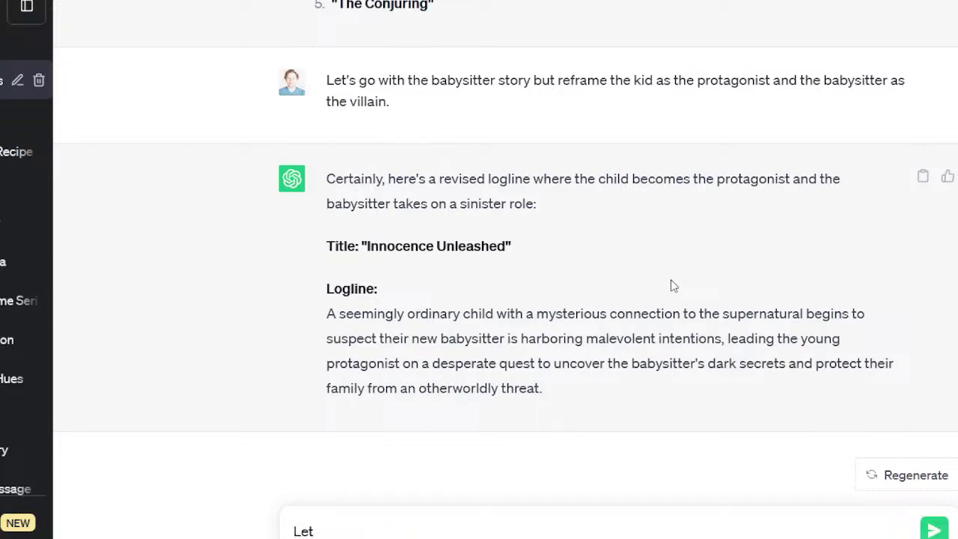
pyautogui.write("'s make it more specific!")
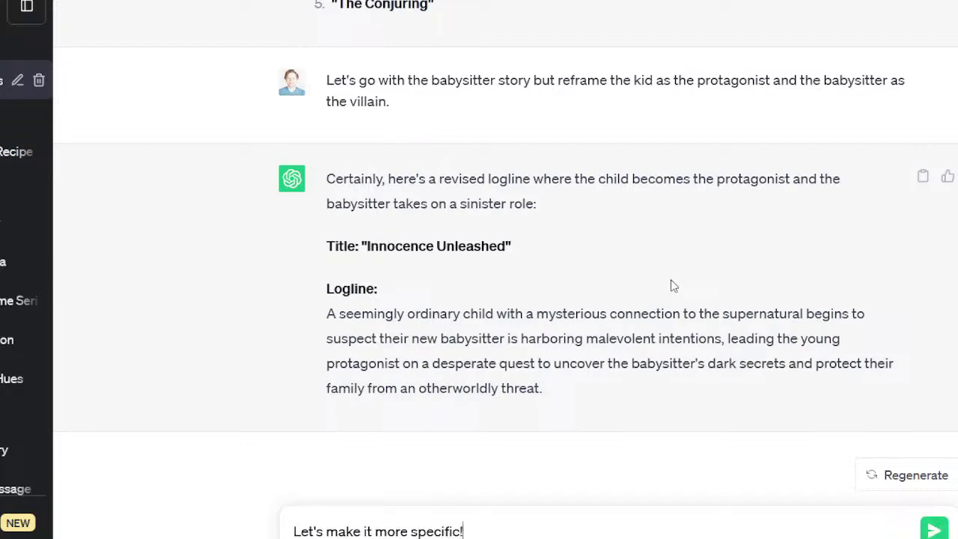
pyautogui.press('Return')
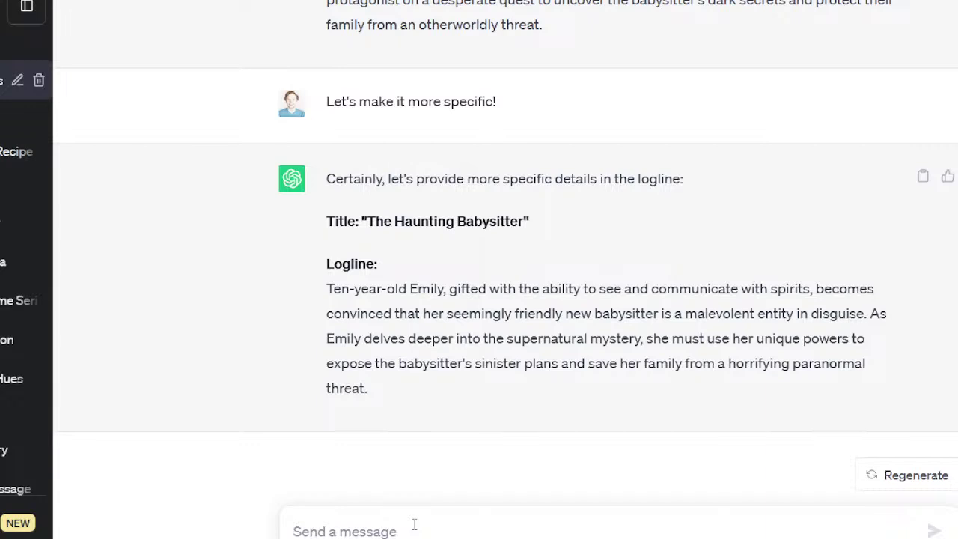
# Ask to make the babysitter a mundane and non-supernatural threat, but still scary.
pyautogui.write("Let's make ")
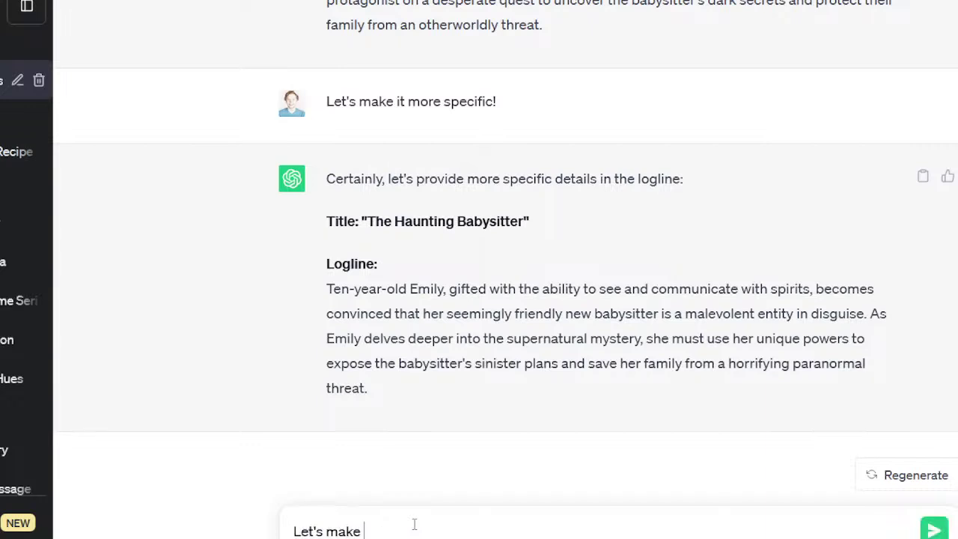
pyautogui.write('the babysitter a mundane ')
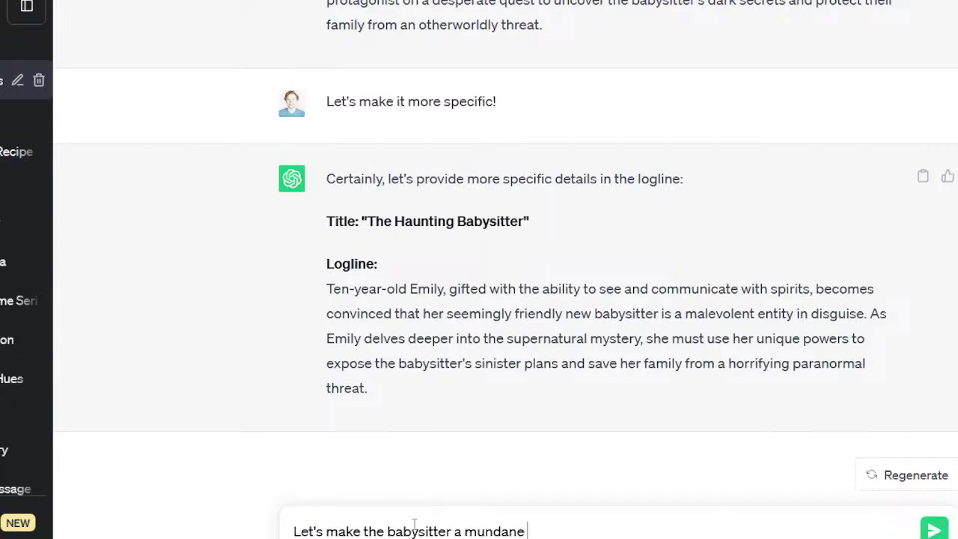
pyautogui.write('and non-supernatura')
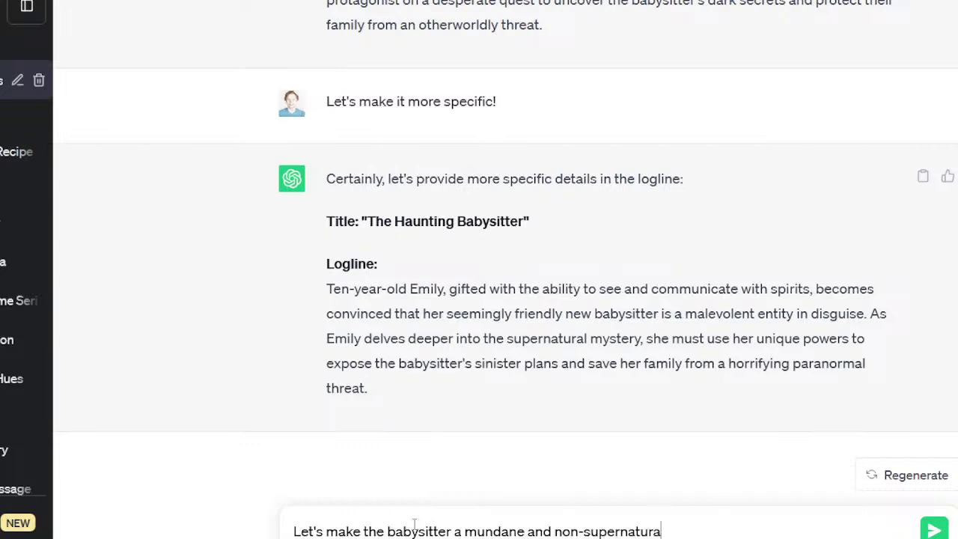
pyautogui.write('l threat, but still scary!')
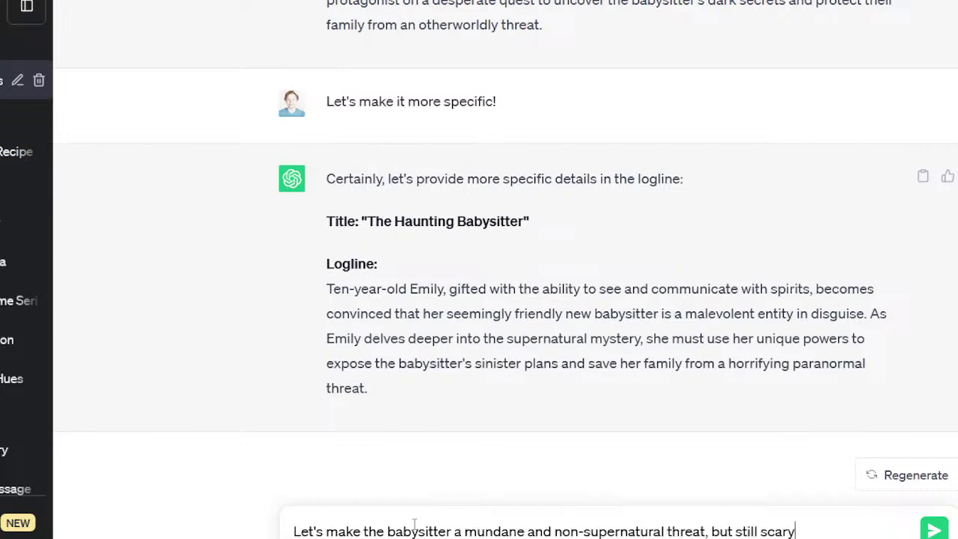
pyautogui.press('Return')
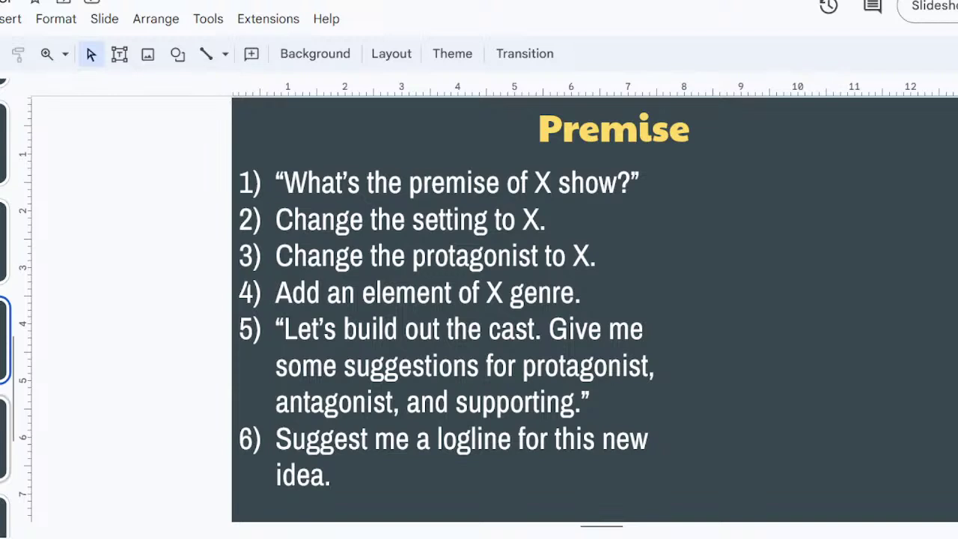
# Switch to the Google Slides presentation, look through the Premise and Outlining slides, and present the "Worldbuilding" slide.
pyautogui.press('Down')
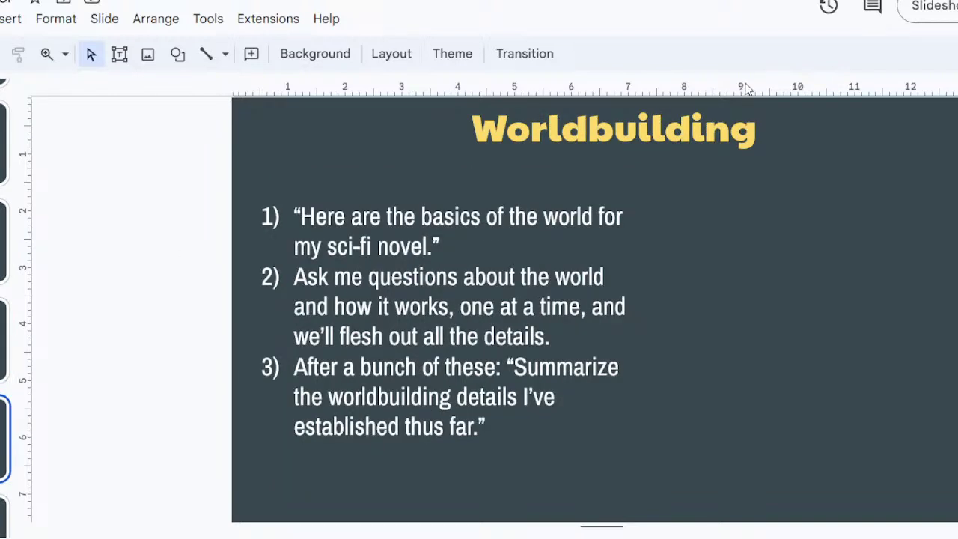
pyautogui.scroll(-3, 8, 299)
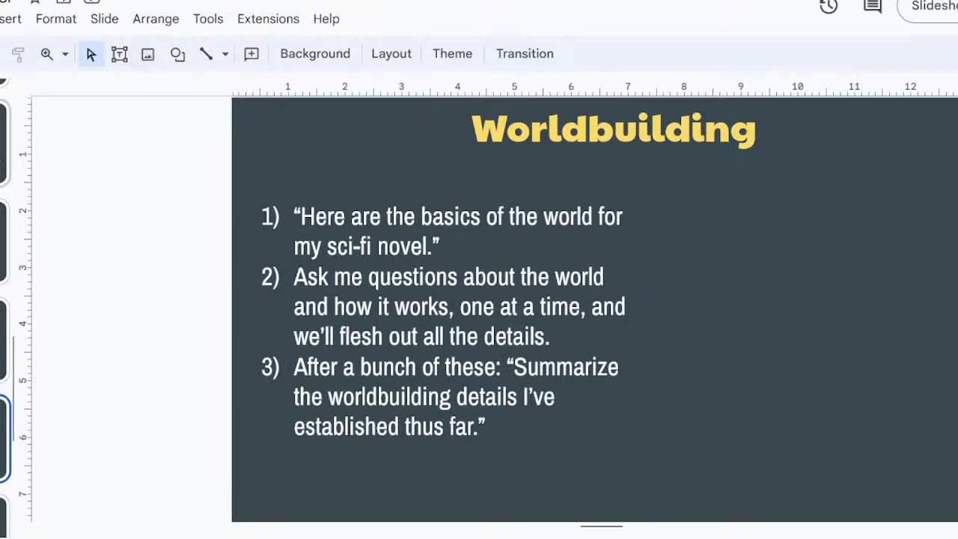
pyautogui.press('Up')
pyautogui.press('Up')
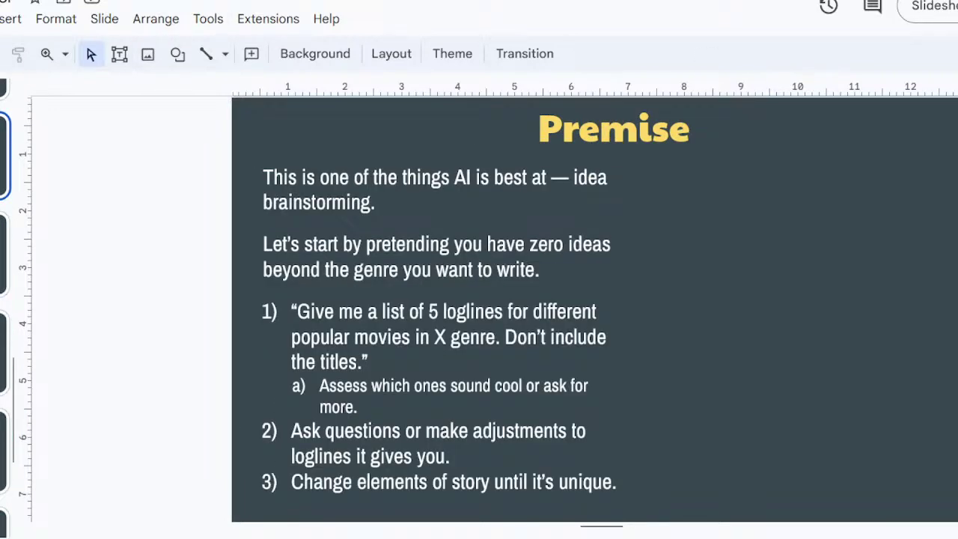
pyautogui.press('Down')
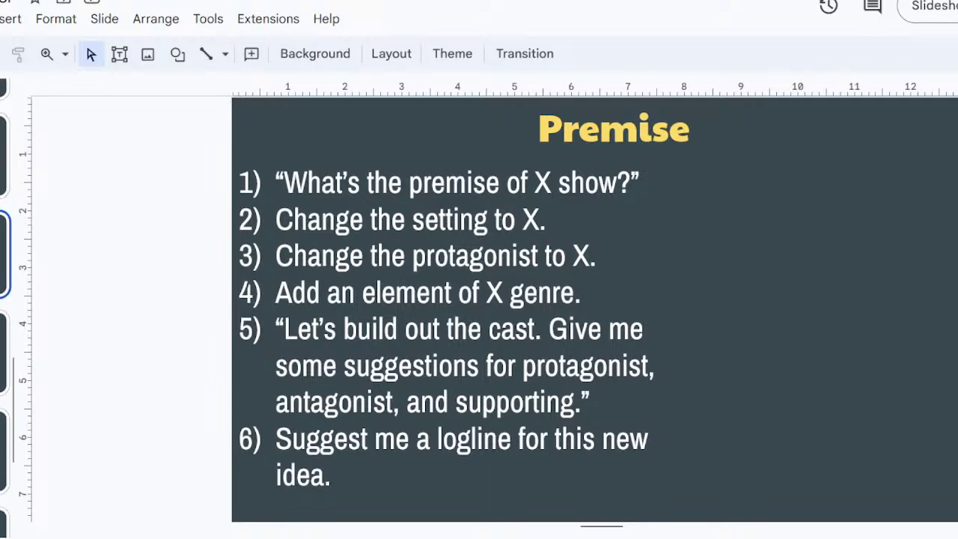
pyautogui.press('Down')
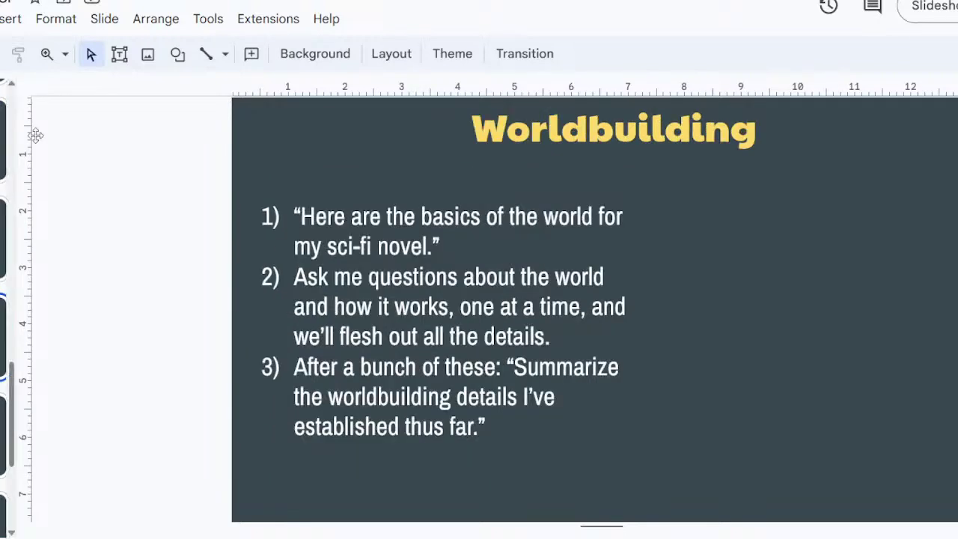
pyautogui.press('Down')
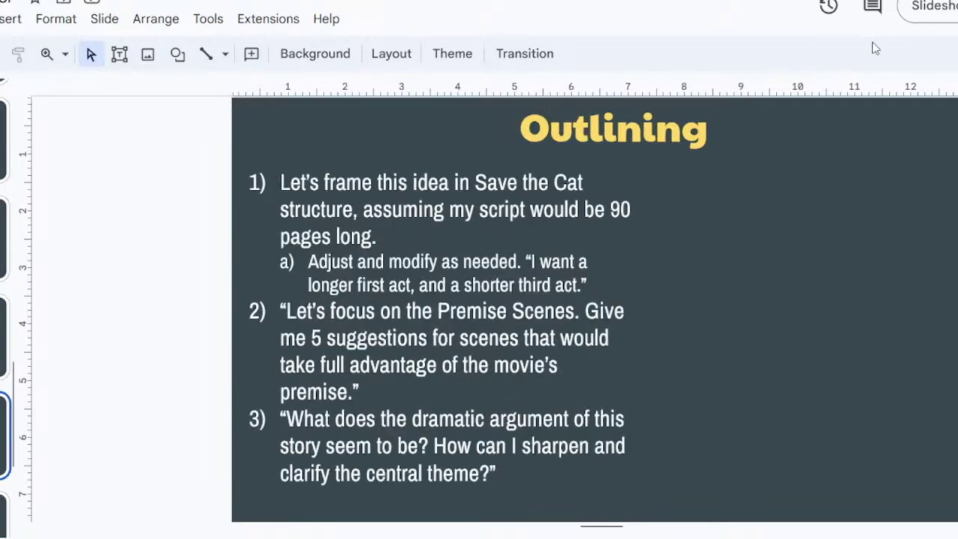
pyautogui.click(922, 10)
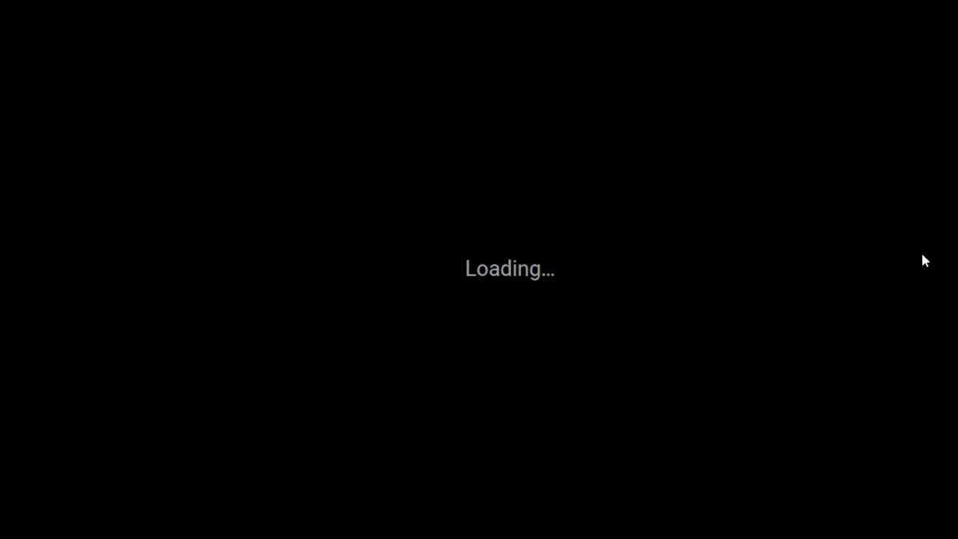
pyautogui.press('Left')
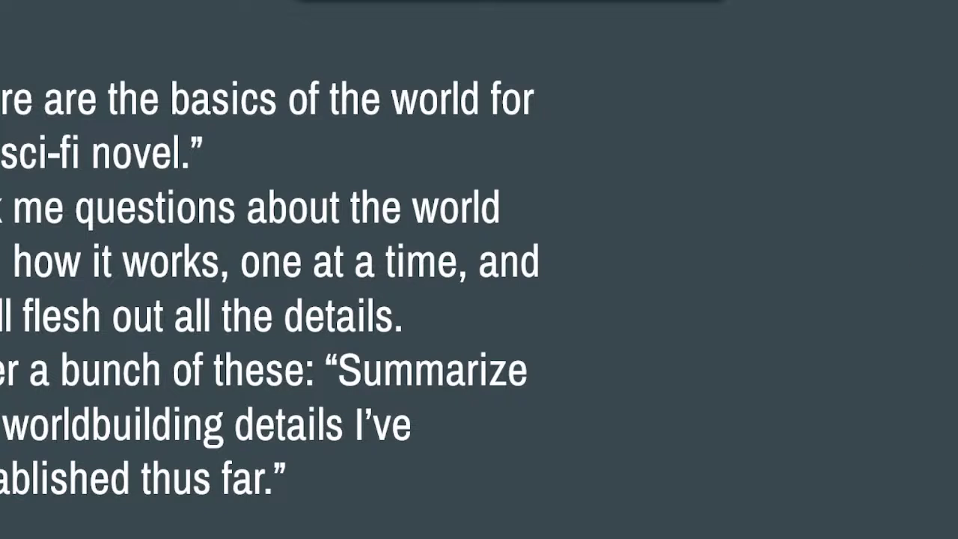
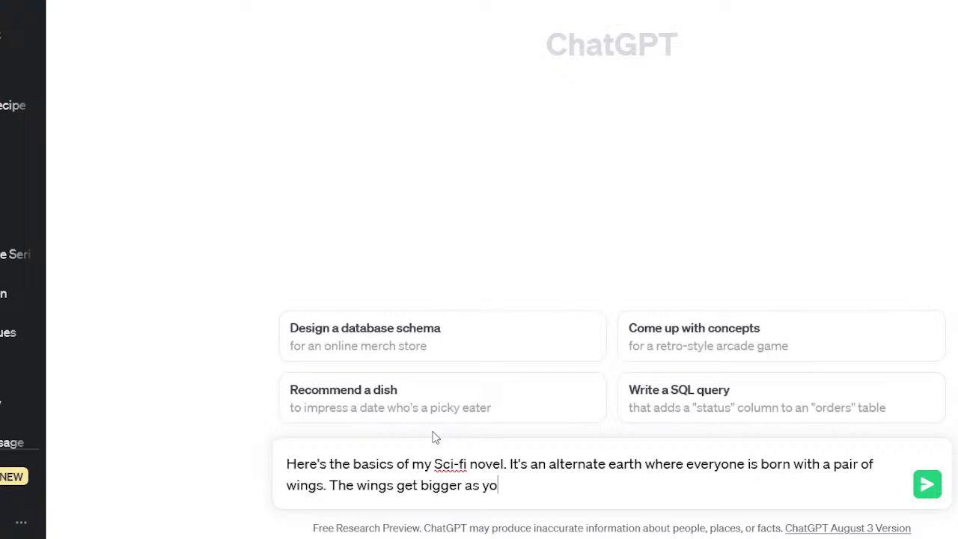
# In a new ChatGPT chat, send the sci-fi novel's basics: an alternate earth where everyone is born with wings that get bigger as you age.
pyautogui.press('BackSpace')
pyautogui.press('BackSpace')
pyautogui.write('you get better at fy')
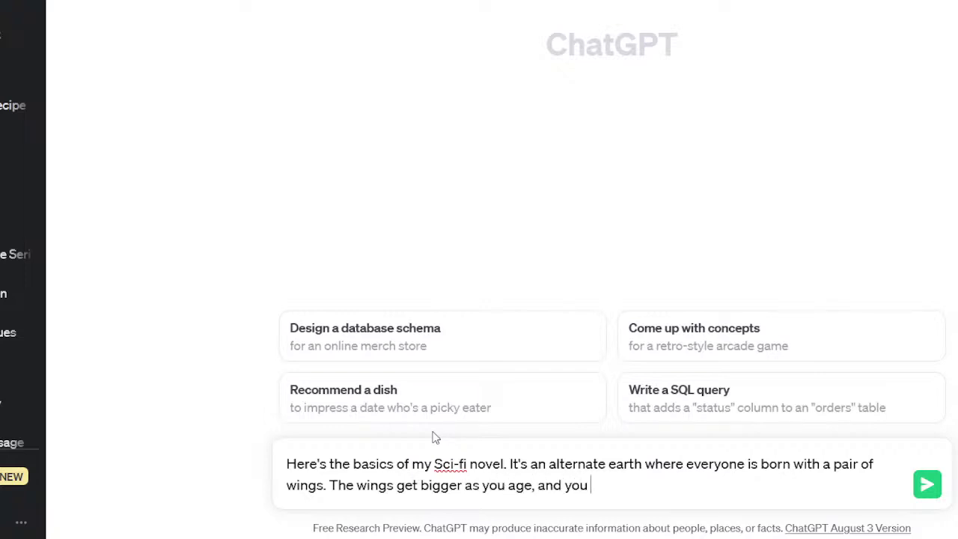
pyautogui.press('BackSpace')
pyautogui.press('BackSpace')
pyautogui.press('BackSpace')
pyautogui.press('BackSpace')
pyautogui.press('BackSpace')
pyautogui.press('BackSpace')
pyautogui.press('BackSpace')
pyautogui.press('BackSpace')
pyautogui.press('BackSpace')
pyautogui.press('BackSpace')
pyautogui.press('BackSpace')
pyautogui.press('BackSpace')
pyautogui.press('BackSpace')
pyautogui.press('BackSpace')
pyautogui.press('BackSpace')
pyautogui.press('BackSpace')
pyautogui.press('BackSpace')
pyautogui.press('BackSpace')
pyautogui.press('BackSpace')
pyautogui.press('BackSpace')
pyautogui.write('.')
pyautogui.press('Return')
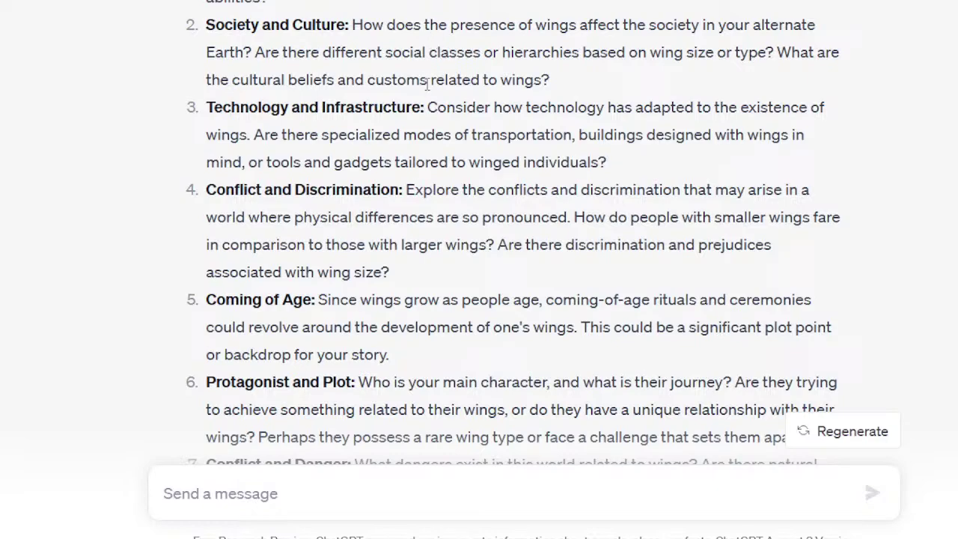
# Read through the numbered worldbuilding considerations for the winged world, from society and culture to ethical dilemmas.
pyautogui.scroll(-1, 322, 441)
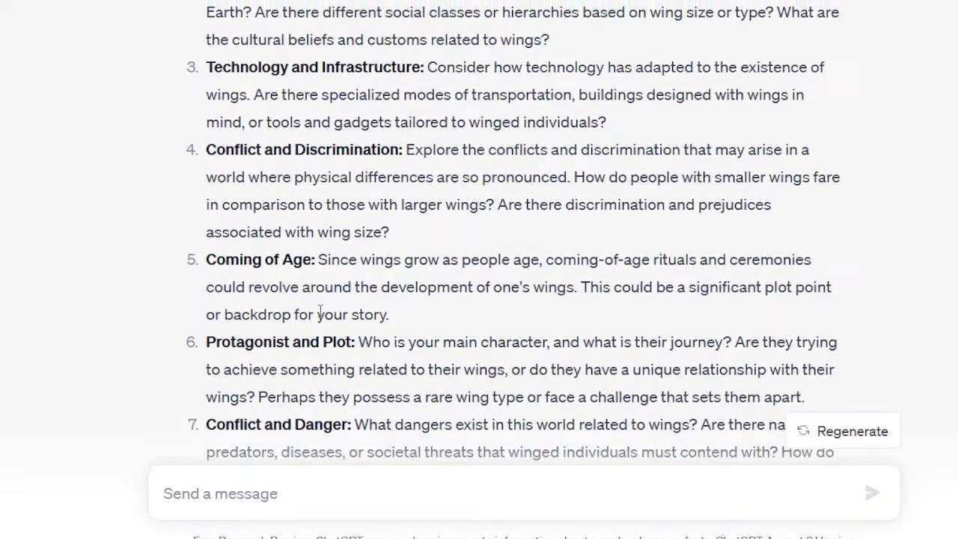
pyautogui.scroll(4, 321, 314)
pyautogui.scroll(-3, 317, 321)
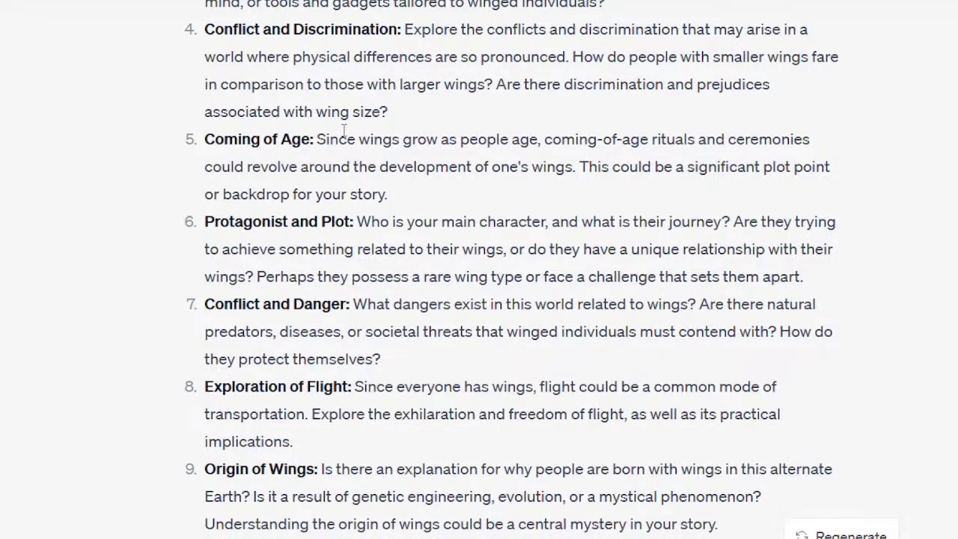
pyautogui.moveTo(365, 57); pyautogui.dragTo(427, 99)
pyautogui.click(428, 100)
pyautogui.scroll(-1, 490, 273)
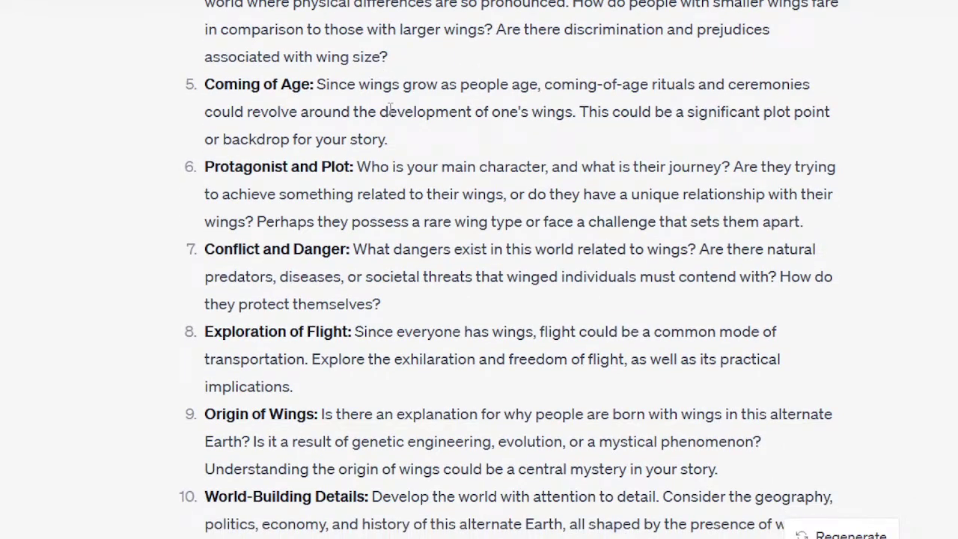
pyautogui.scroll(3, 391, 193)
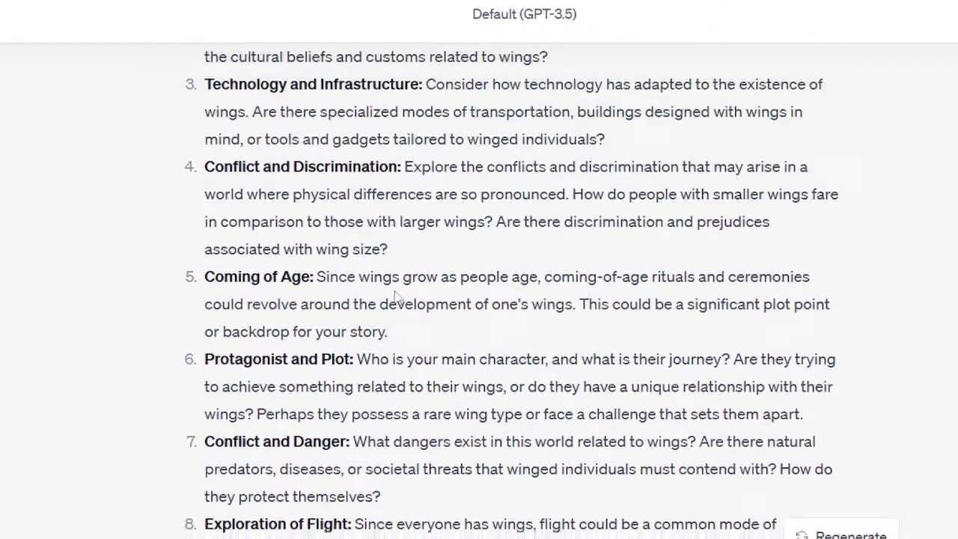
pyautogui.scroll(-3, 395, 298)
pyautogui.scroll(-1, 403, 225)
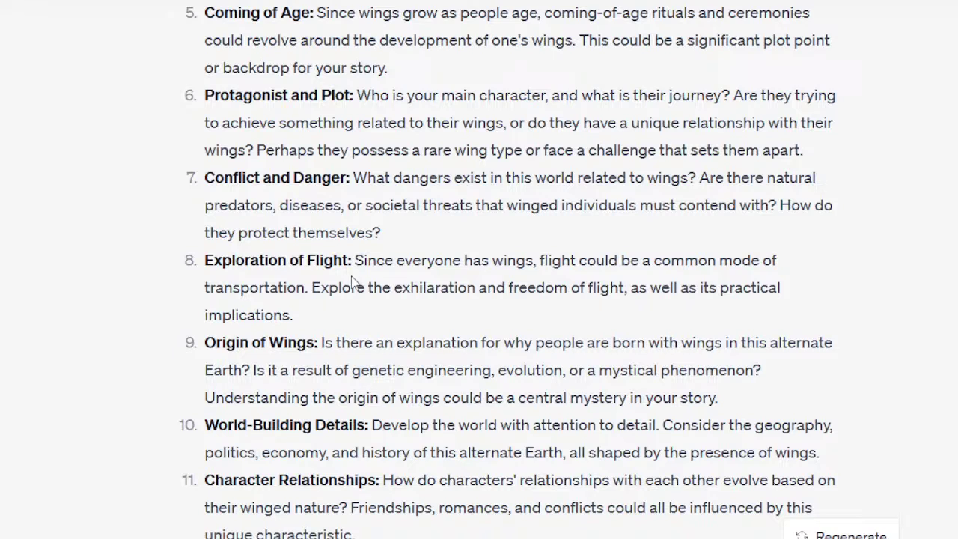
pyautogui.scroll(-2, 317, 229)
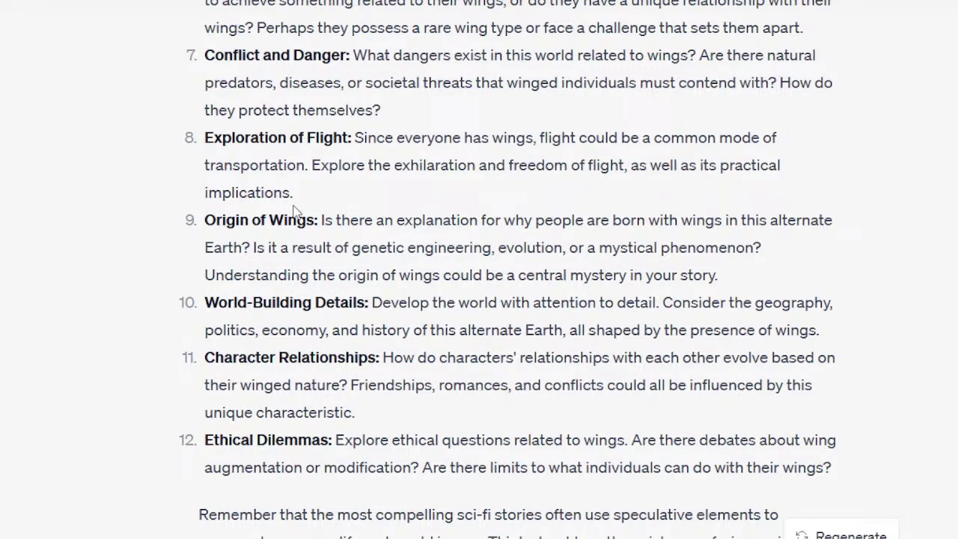
pyautogui.scroll(-2, 294, 211)
pyautogui.doubleClick(233, 97)
pyautogui.click(267, 196)
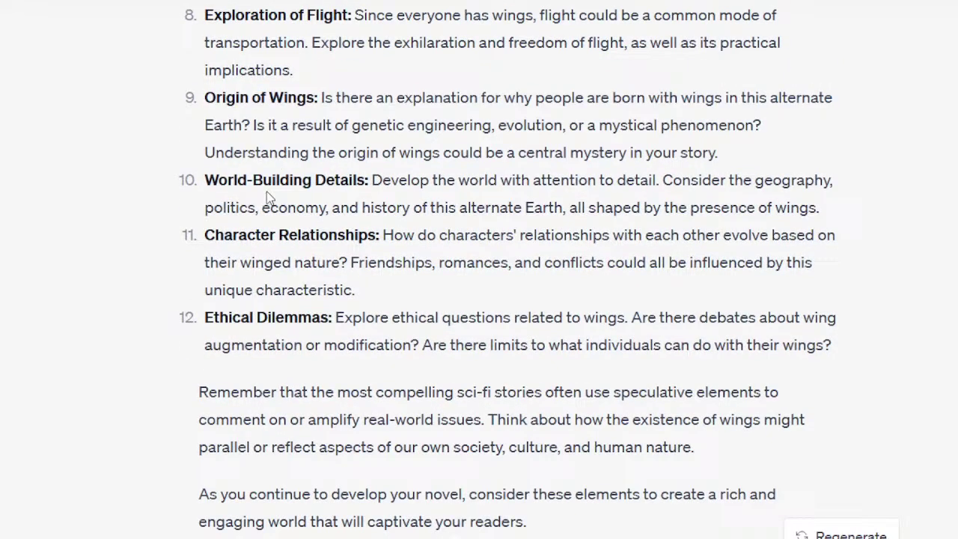
pyautogui.doubleClick(240, 180)
pyautogui.click(241, 180)
pyautogui.scroll(-1, 293, 176)
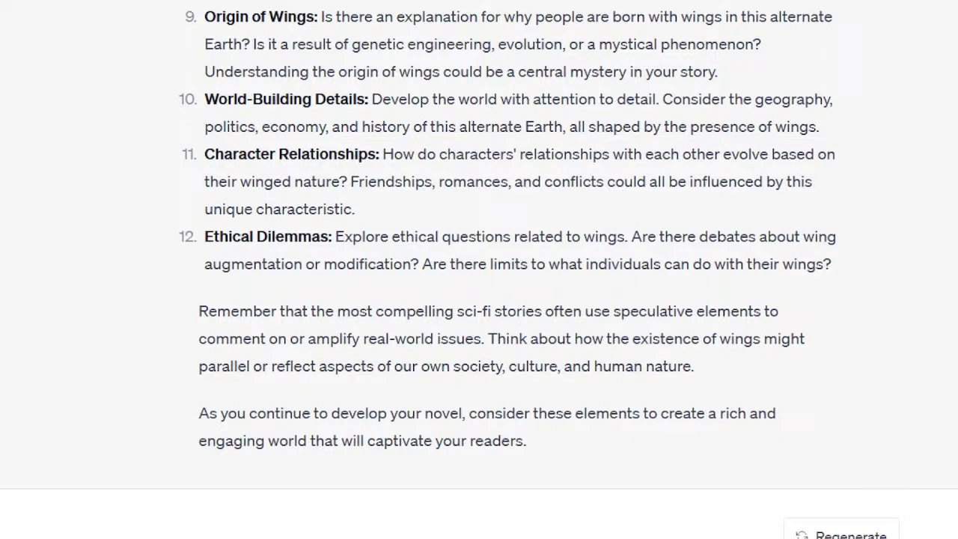
# Request questions about the world one at a time, and answer that the geography is the same, focusing on society and culture.
pyautogui.press('Return')
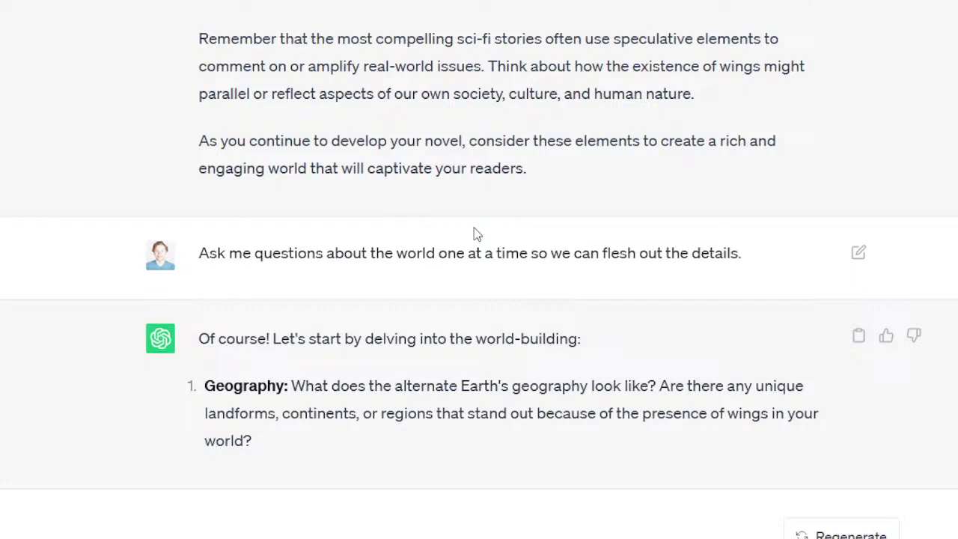
pyautogui.press('Return')
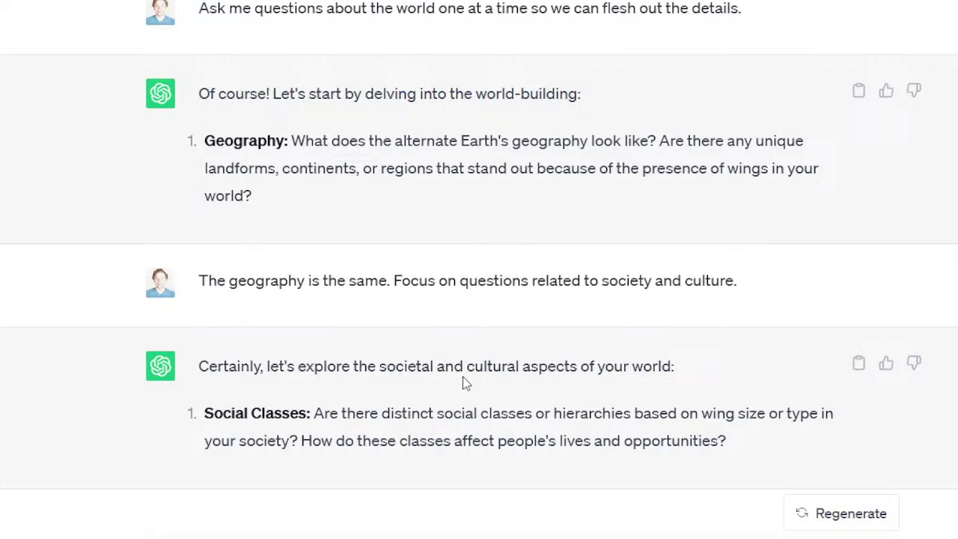
# Answer that discrimination follows bird species rather than wing size, with bird-of-prey people slurred as "Vultures", barred from government jobs and limited to violent work.
pyautogui.press('Return')
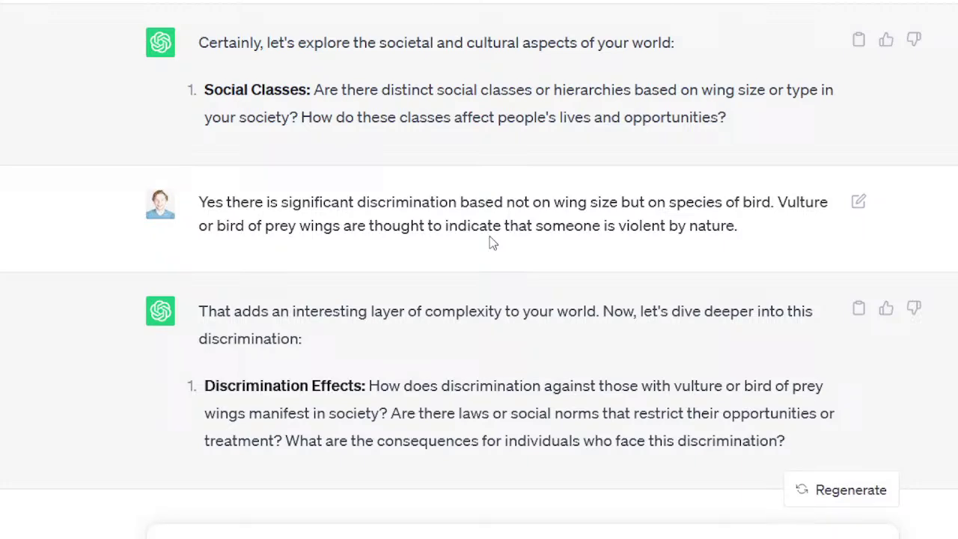
pyautogui.press('Return')
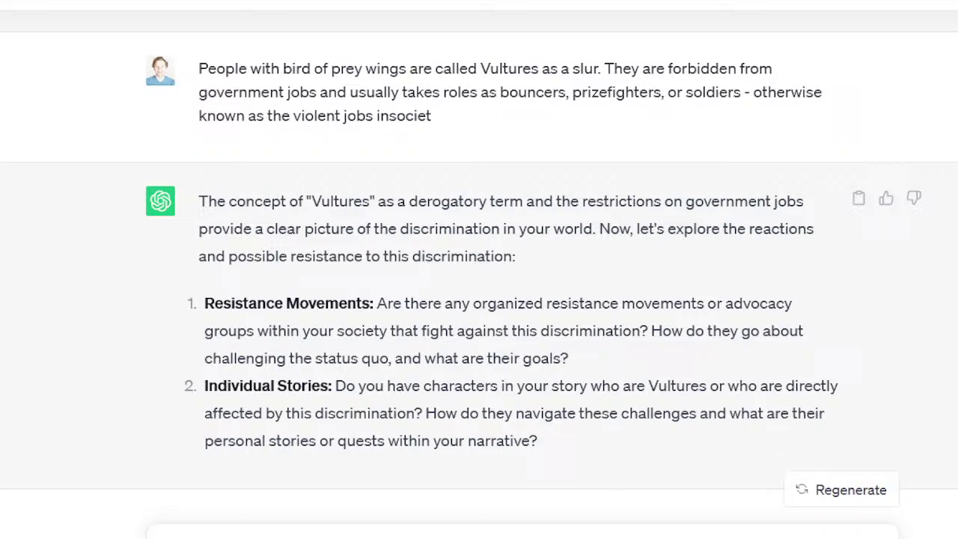
# Request a summary of the worldbuilding details, a name for the world, and loglines for action stories set in it.
pyautogui.press('Return')
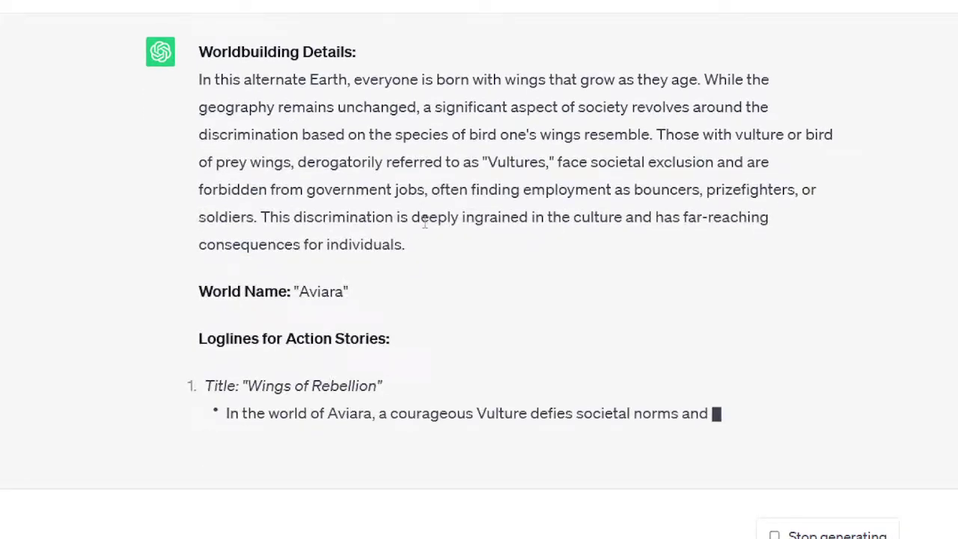
pyautogui.moveTo(472, 126); pyautogui.dragTo(477, 154)
pyautogui.click(476, 153)
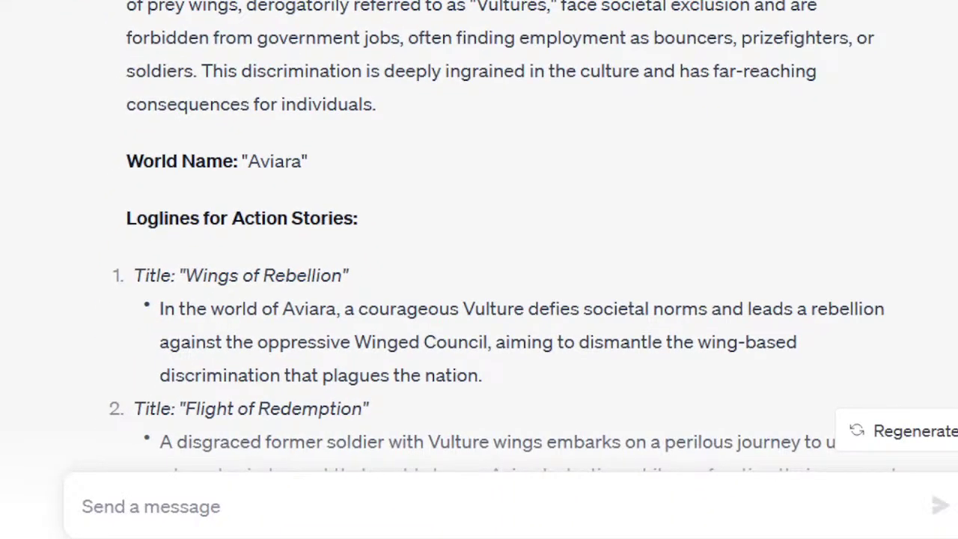
# Read through the action story loglines, comparing "Wings of Rebellion", "Flight of Redemption" and "Wingbound Warriors".
pyautogui.scroll(-4, 144, 128)
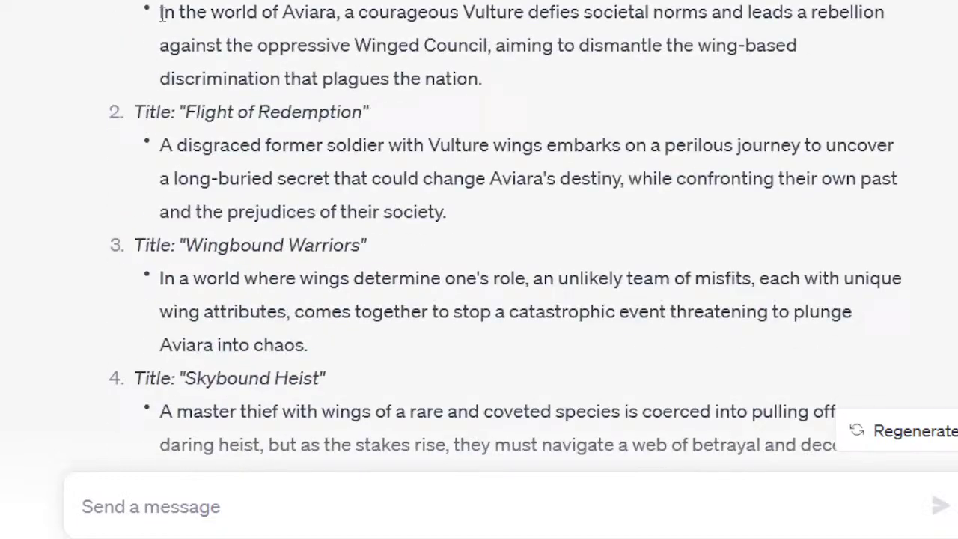
pyautogui.scroll(-2, 301, 67)
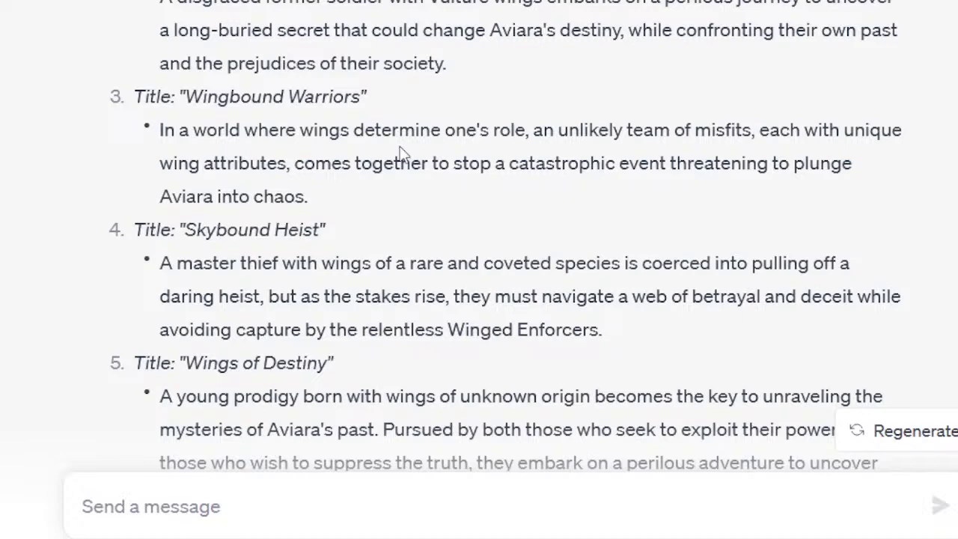
pyautogui.scroll(4, 391, 190)
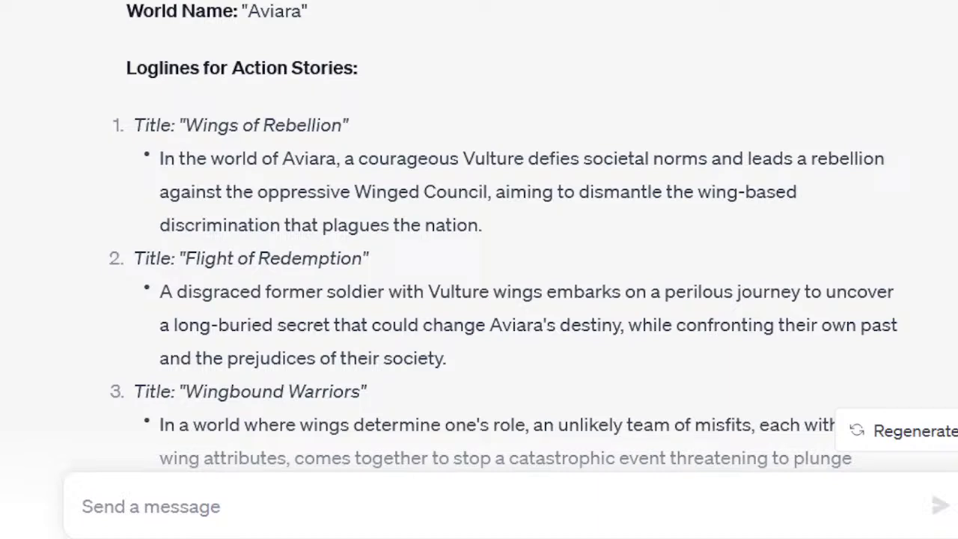
pyautogui.scroll(-5, 150, 175)
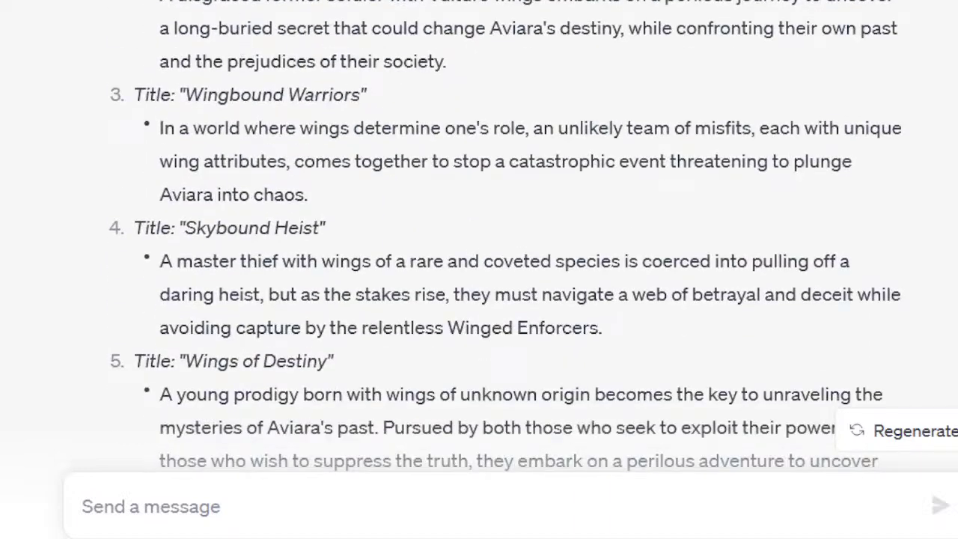
pyautogui.moveTo(209, 15); pyautogui.dragTo(371, 28)
pyautogui.moveTo(443, 61); pyautogui.dragTo(408, 3)
pyautogui.moveTo(443, 61); pyautogui.dragTo(321, 2)
pyautogui.moveTo(380, 61); pyautogui.dragTo(322, 1)
pyautogui.click(397, 71)
pyautogui.doubleClick(402, 60)
pyautogui.click(314, 10)
pyautogui.scroll(-3, 317, 17)
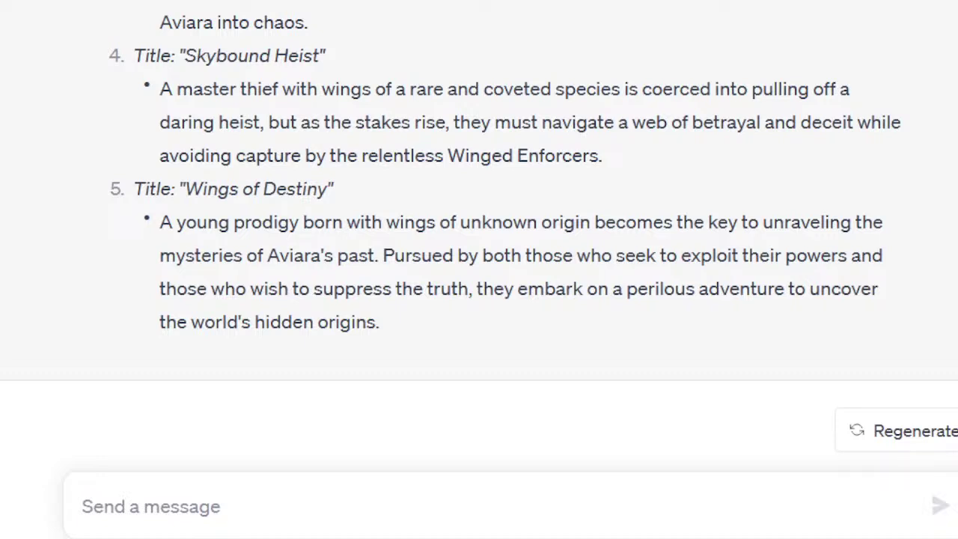
# Examine the "Skybound Heist" logline, highlighting its title and the phrase "master thief with wings of a rare and coveted species".
pyautogui.moveTo(161, 1); pyautogui.dragTo(768, 1)
pyautogui.moveTo(184, 55); pyautogui.dragTo(320, 56)
pyautogui.click(309, 47)
pyautogui.scroll(-1, 284, 3)
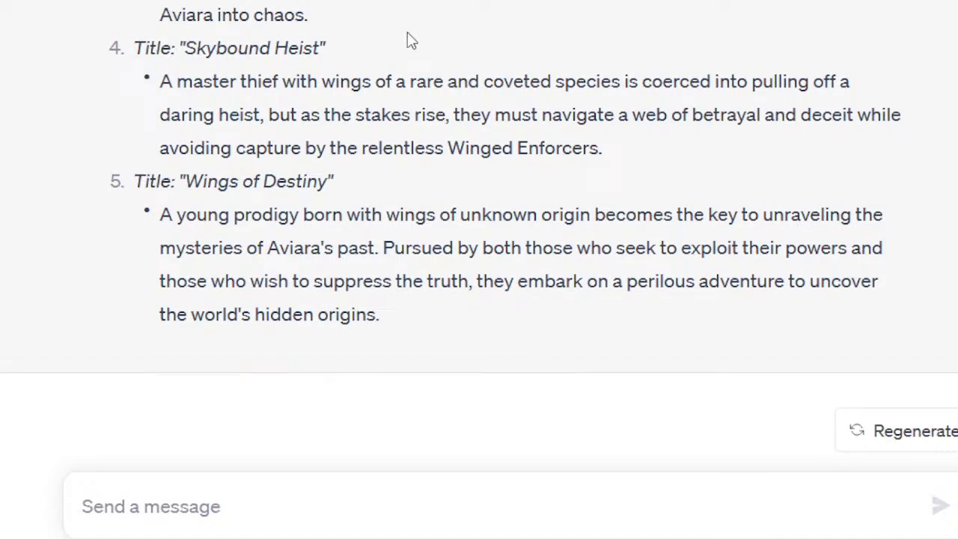
pyautogui.moveTo(178, 81); pyautogui.dragTo(618, 83)
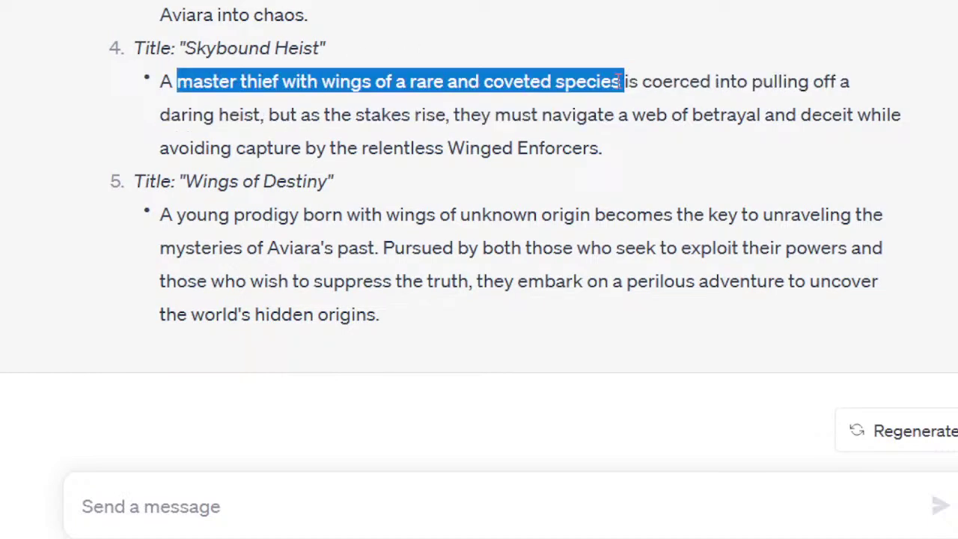
pyautogui.click(305, 403)
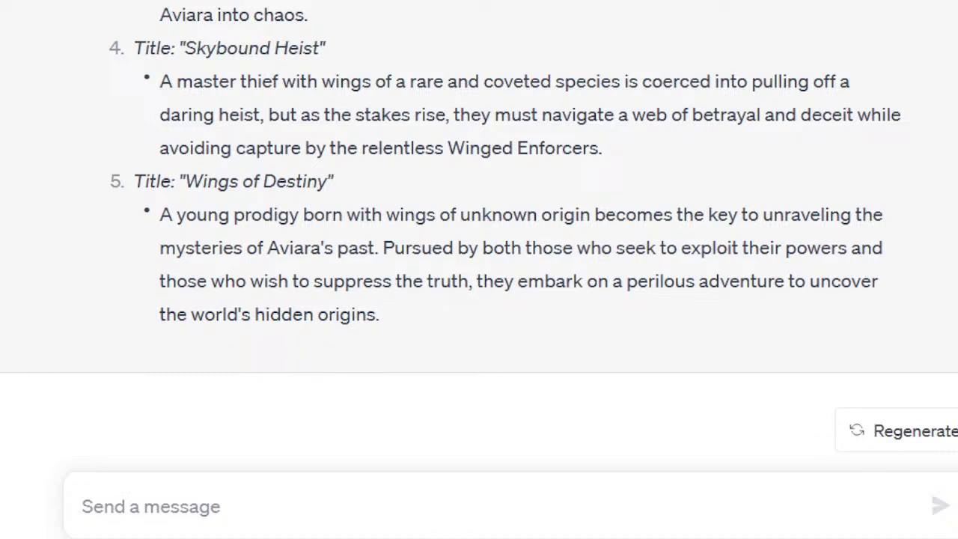
# Review the conversation from the initial worldbuilding ideas through the question-and-answer exchange to the final action loglines.
pyautogui.scroll(20, 200, 174)
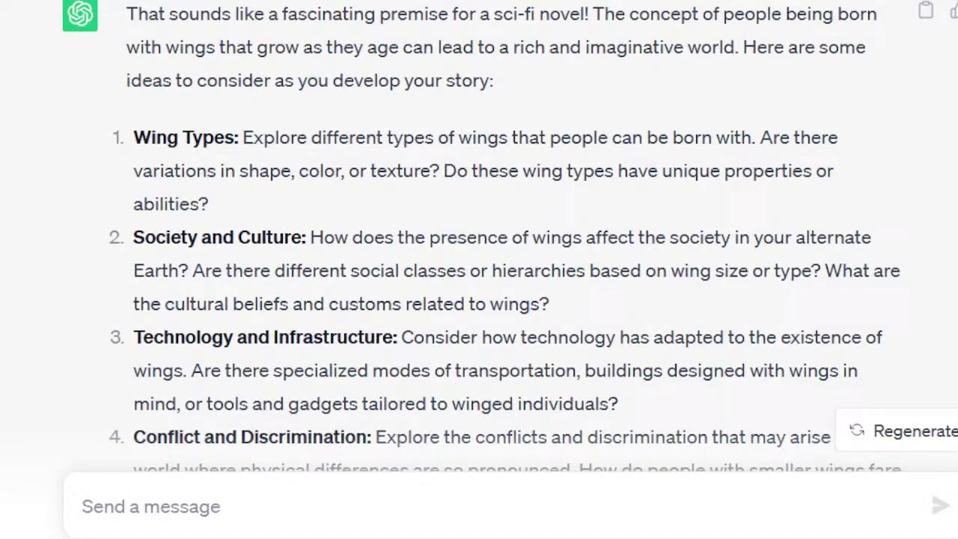
pyautogui.scroll(-15, 344, 120)
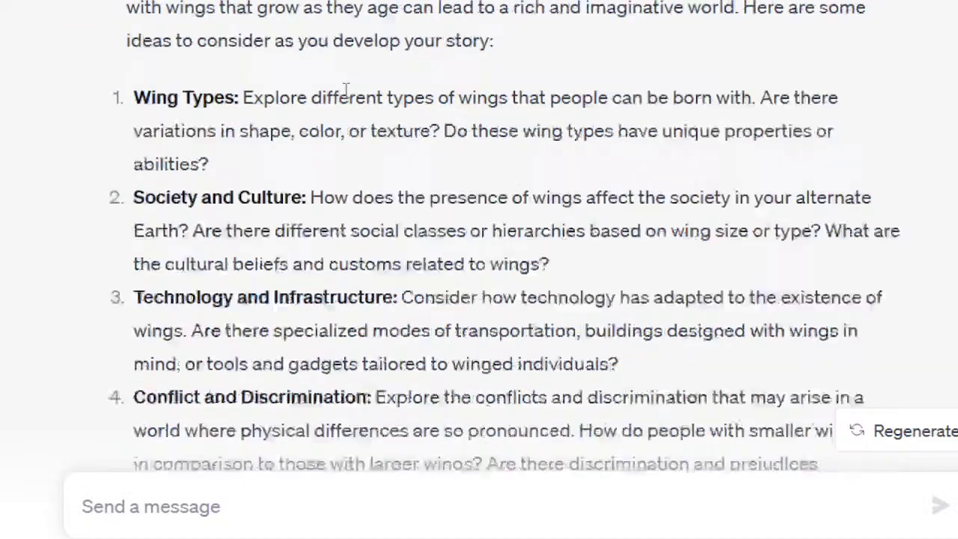
pyautogui.scroll(-5, 344, 120)
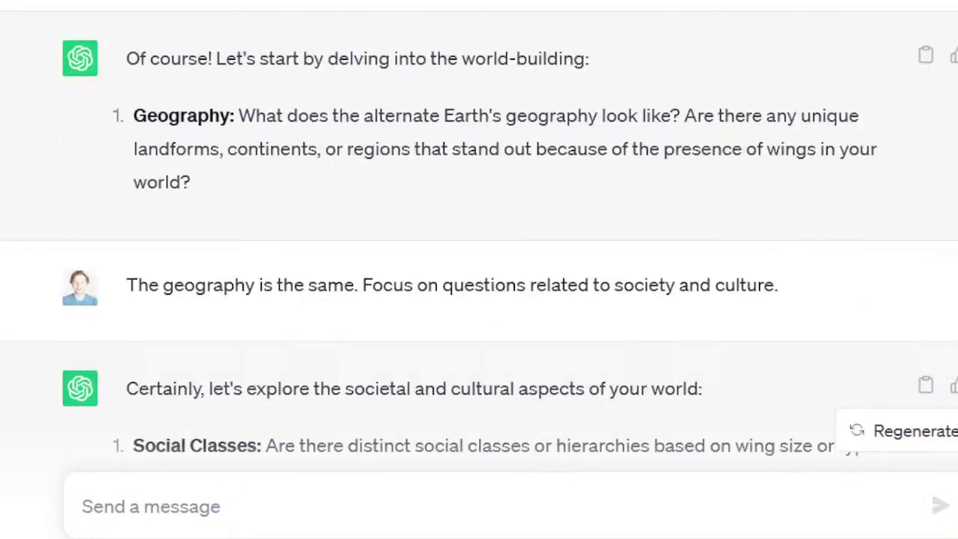
pyautogui.scroll(-1, 355, 1)
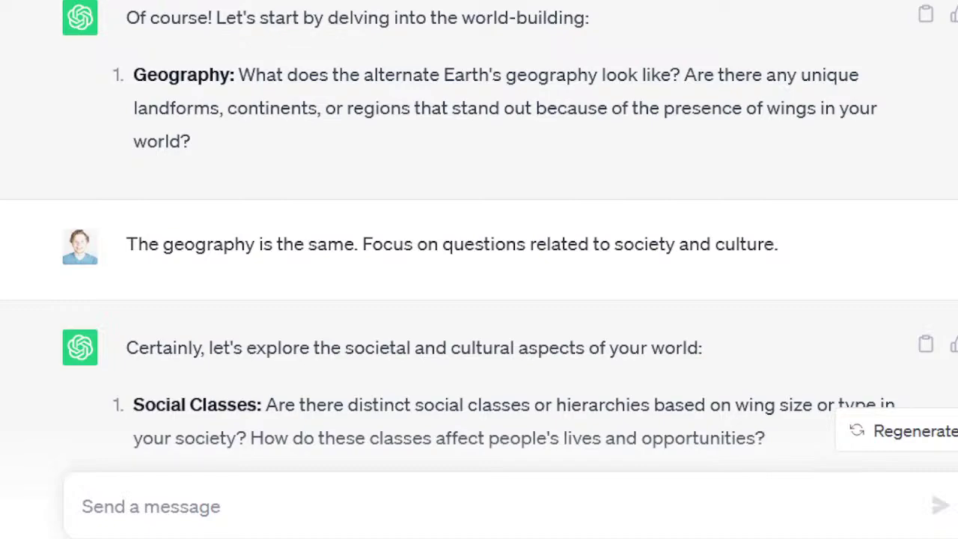
pyautogui.scroll(-15, 122, 186)
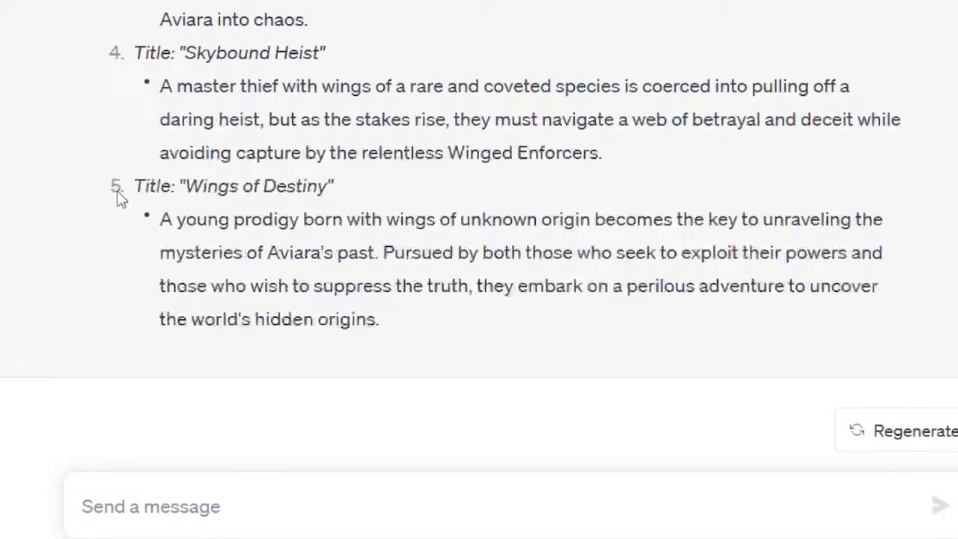
pyautogui.scroll(4, 122, 190)
pyautogui.scroll(-4, 131, 197)
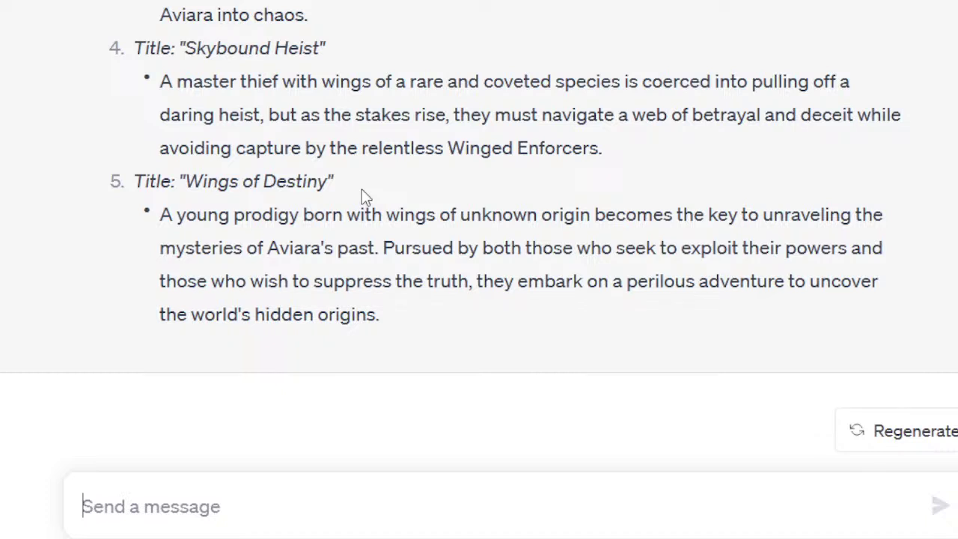
pyautogui.scroll(5, 382, 146)
pyautogui.scroll(-4, 385, 105)
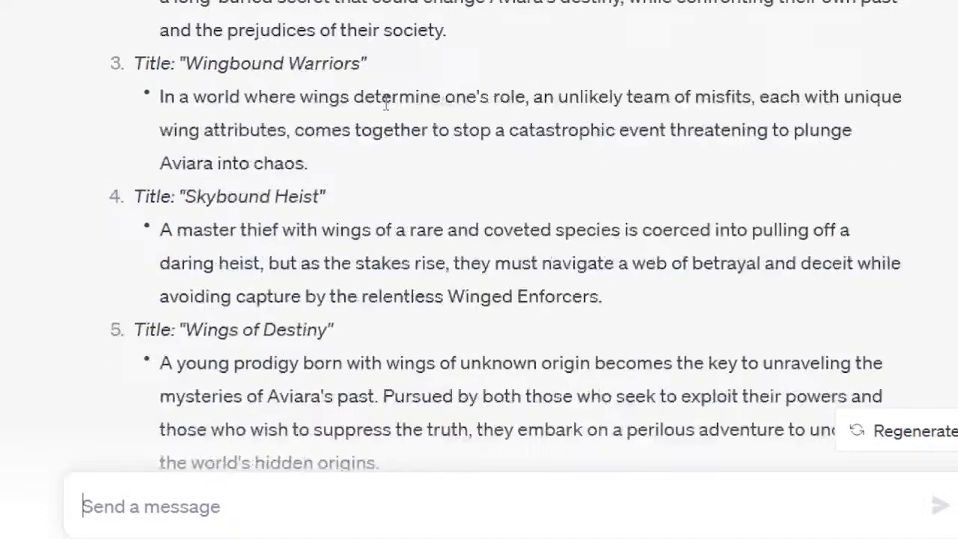
pyautogui.scroll(-2, 247, 340)
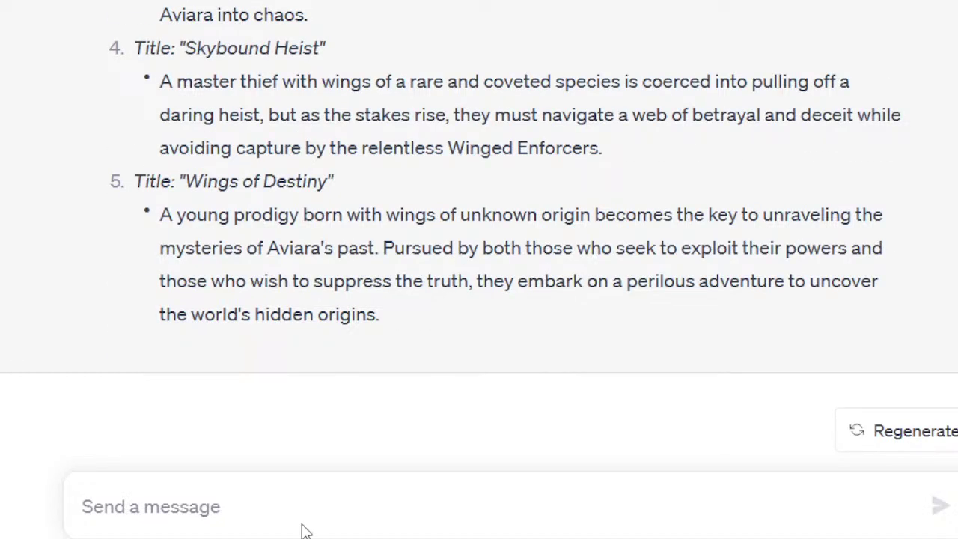
# Request a bullet point list of the major worldbuilding elements, starting with the biggest and moving down to the smallest, in 500 words or less.
pyautogui.write("Let's make a bullet ")
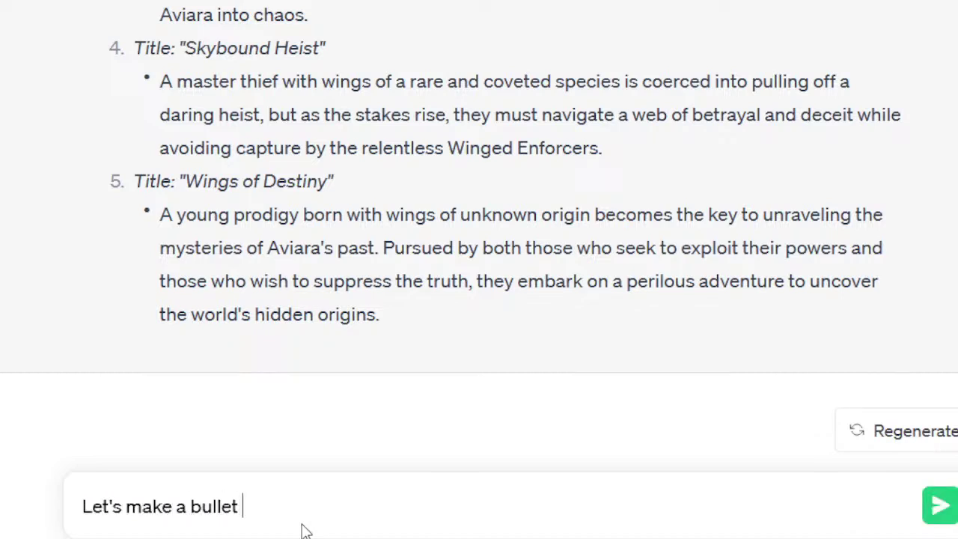
pyautogui.write('point list of the maj')
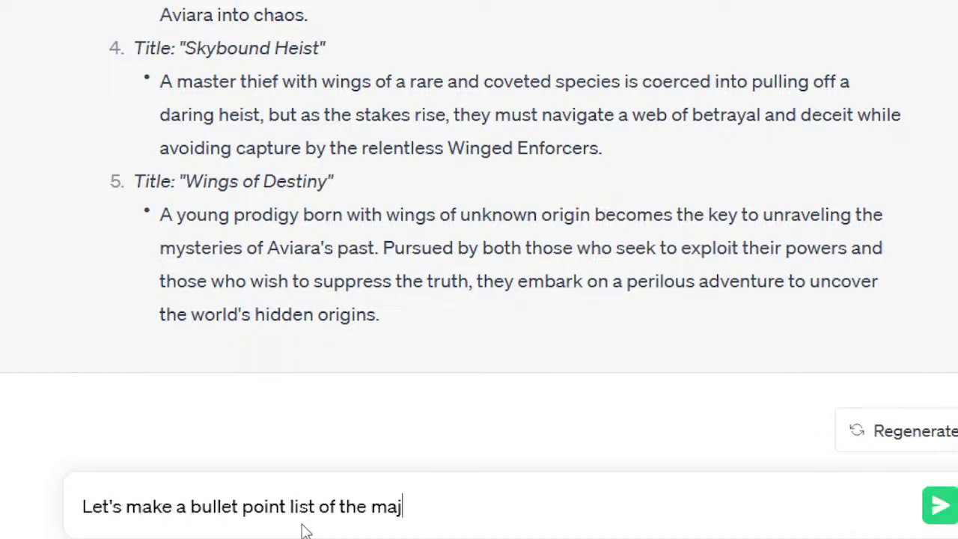
pyautogui.write('or worldbuilding elements ')
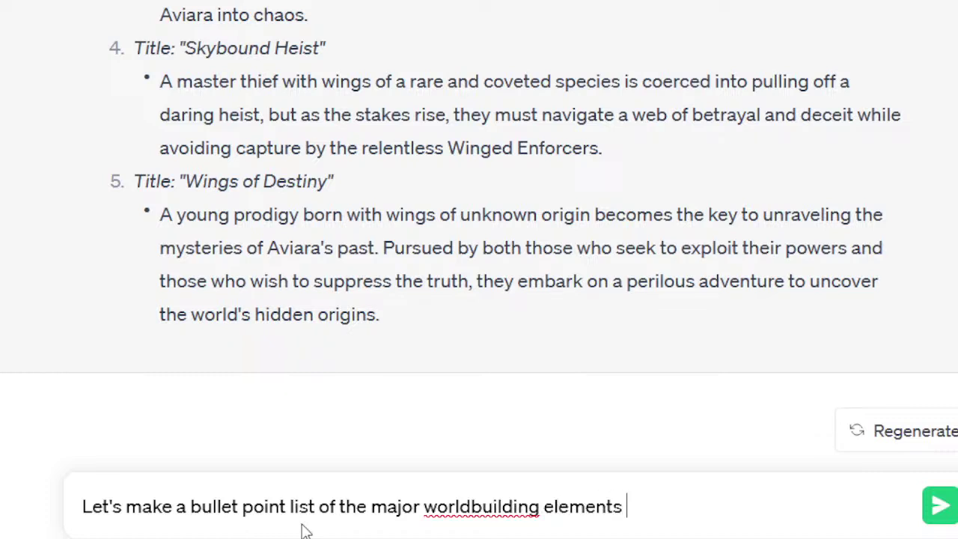
pyautogui.write('here, starting with the big')
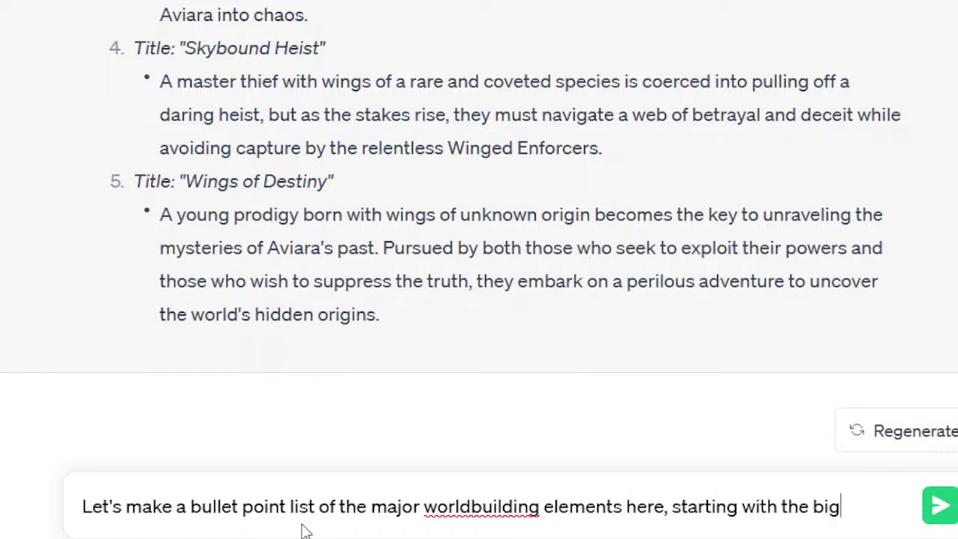
pyautogui.write('gest and movigin')
pyautogui.press('BackSpace')
pyautogui.press('BackSpace')
pyautogui.press('BackSpace')
pyautogui.press('BackSpace')
pyautogui.press('BackSpace')
pyautogui.press('BackSpace')
pyautogui.press('BackSpace')
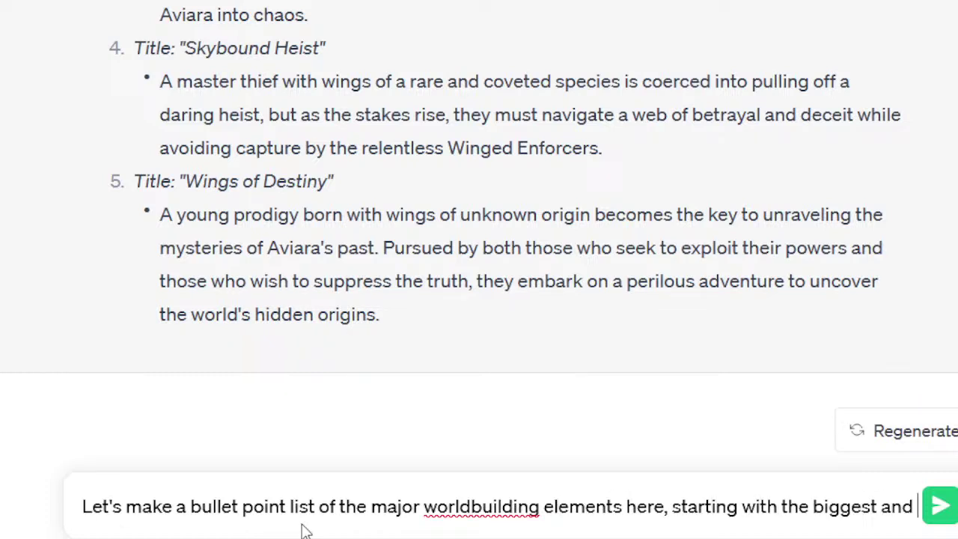
pyautogui.write('moving down to the samlle')
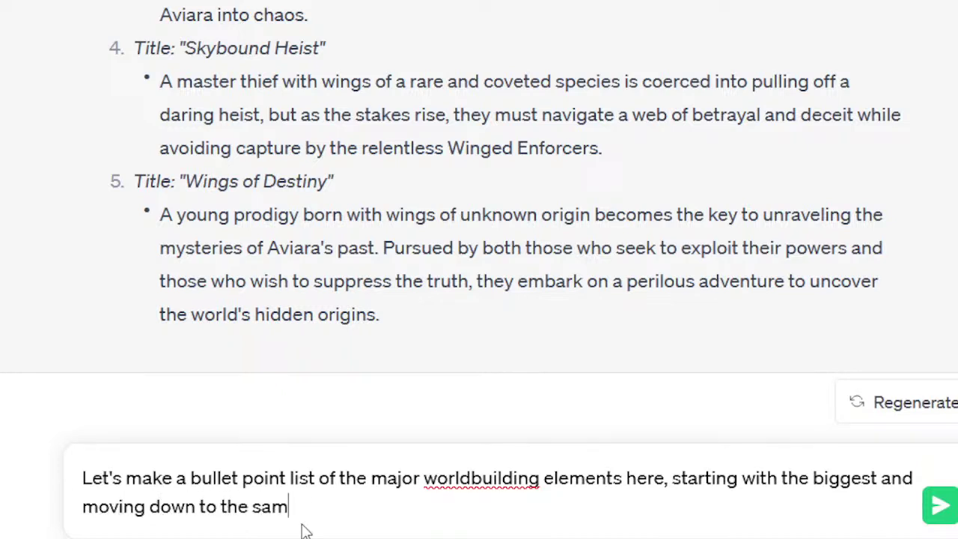
pyautogui.press('BackSpace')
pyautogui.press('BackSpace')
pyautogui.press('BackSpace')
pyautogui.press('BackSpace')
pyautogui.press('BackSpace')
pyautogui.write('mallest. Kee')
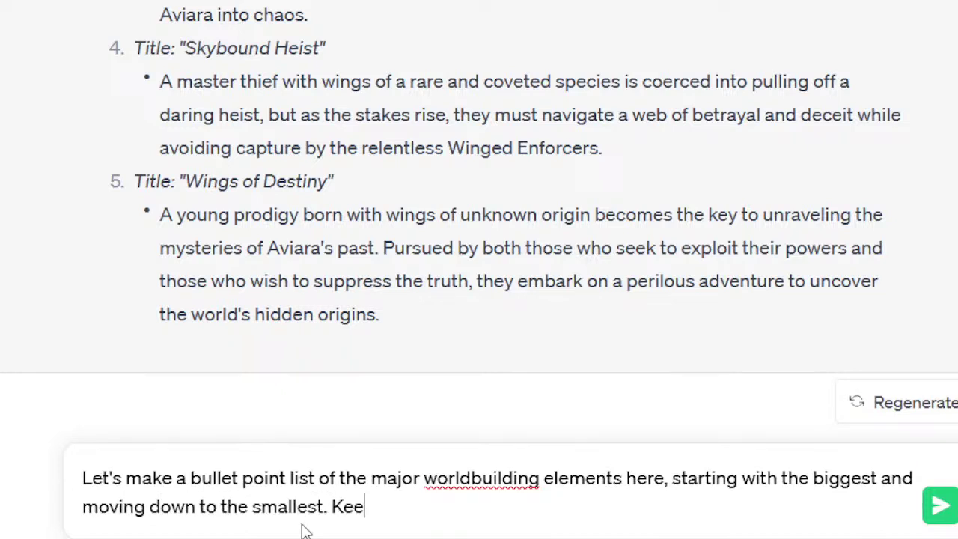
pyautogui.write('p this 500 words or less.')
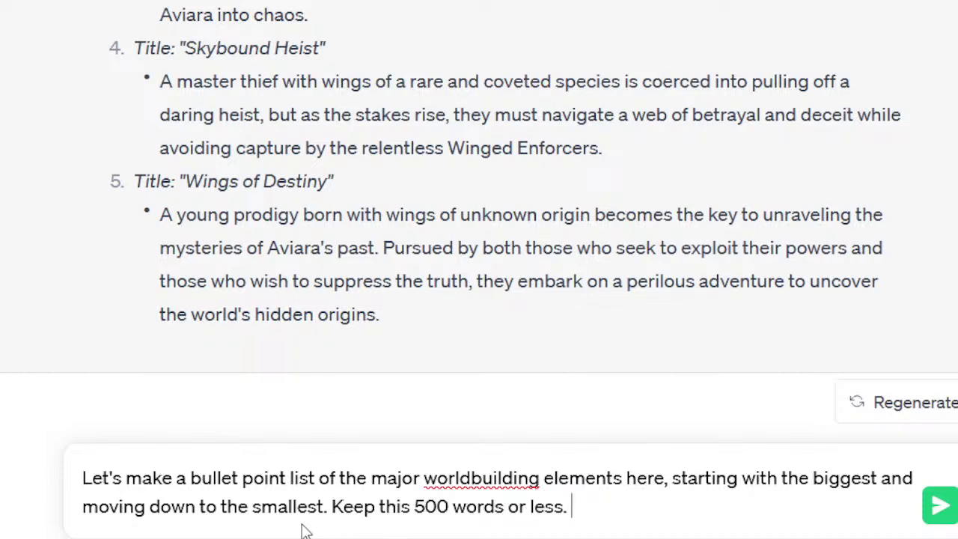
pyautogui.press('Return')
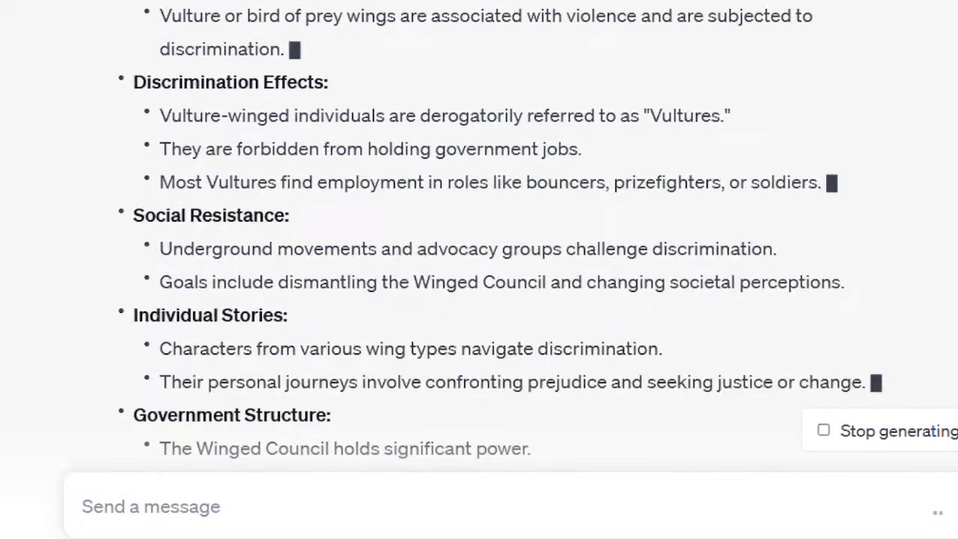
# Read through the bulleted worldbuilding elements of Aviara, from Social Resistance to Adventure and Intrigue.
pyautogui.tripleClick(256, 30)
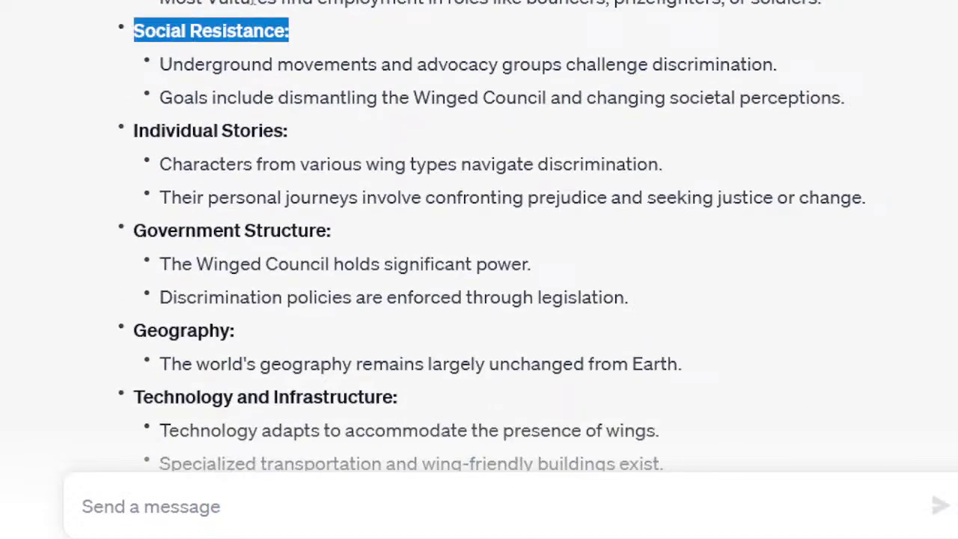
pyautogui.scroll(-1, 263, 4)
pyautogui.scroll(-1, 263, 4)
pyautogui.scroll(-5, 263, 4)
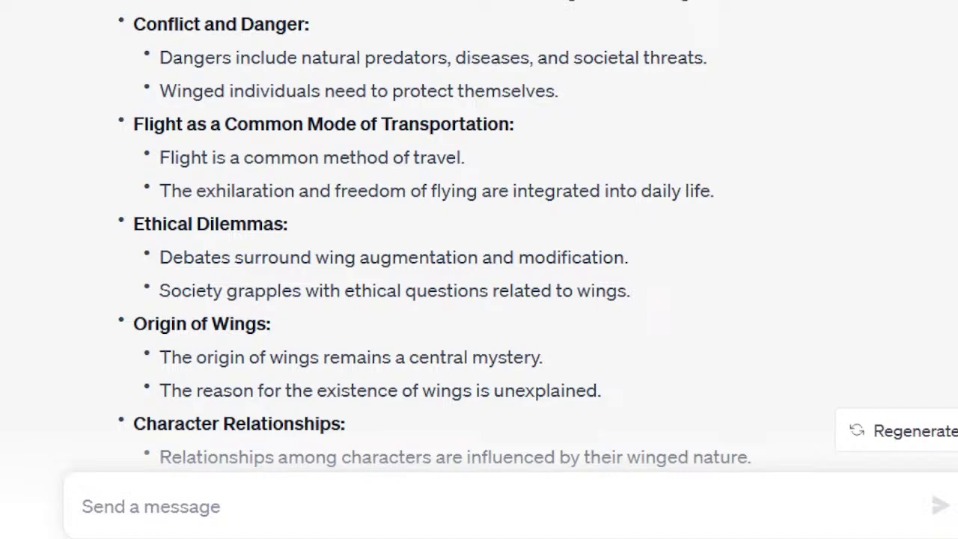
pyautogui.scroll(-6, 385, 39)
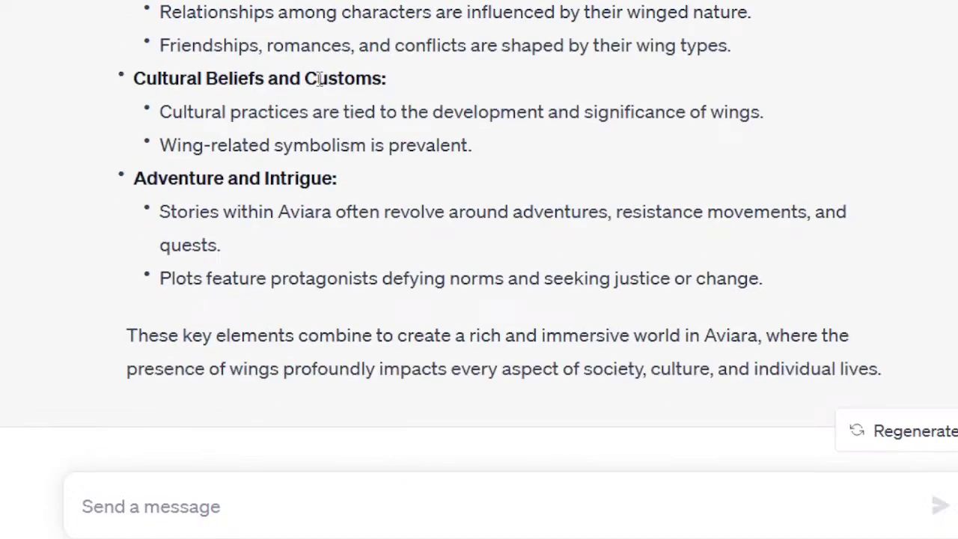
pyautogui.scroll(-1, 312, 76)
pyautogui.scroll(2, 254, 125)
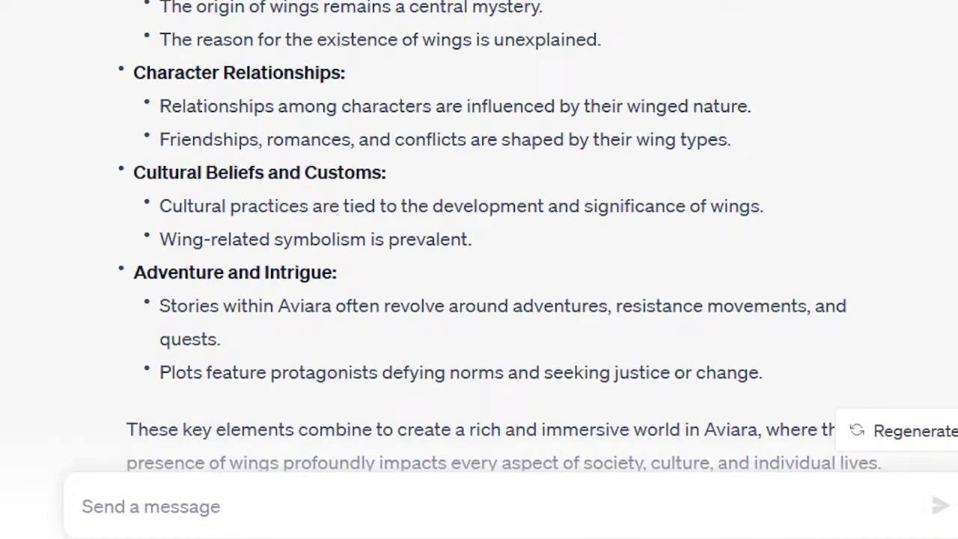
pyautogui.scroll(2, 142, 37)
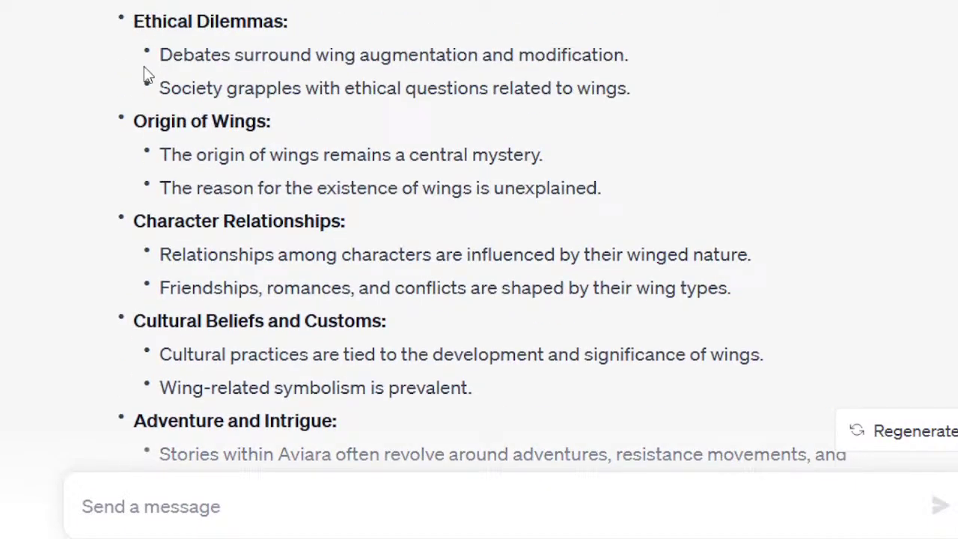
pyautogui.scroll(-2, 207, 62)
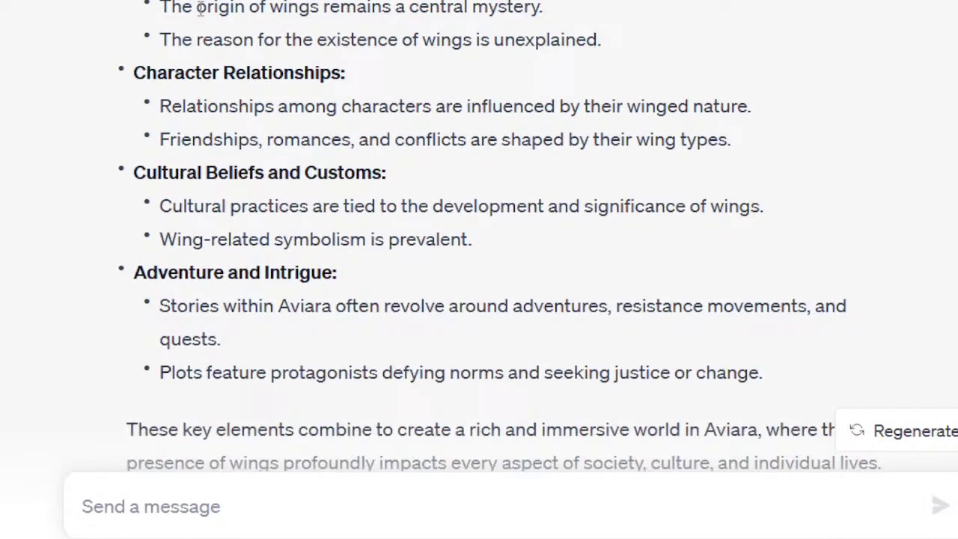
# Highlight the two bullets about the origin of wings being a central mystery and the unexplained reason for their existence.
pyautogui.tripleClick(198, 6)
pyautogui.tripleClick(199, 6)
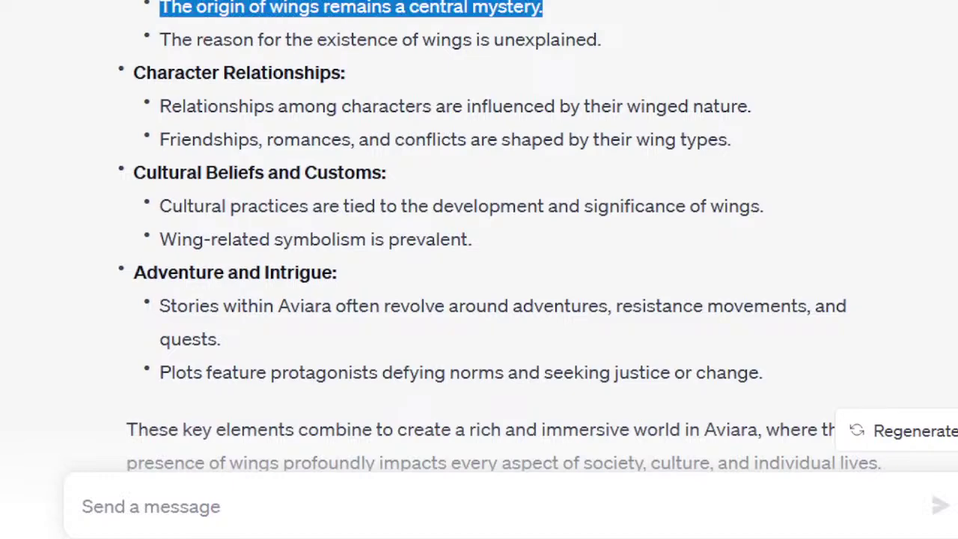
pyautogui.click(200, 7)
pyautogui.tripleClick(209, 15)
pyautogui.moveTo(211, 20); pyautogui.dragTo(211, 39)
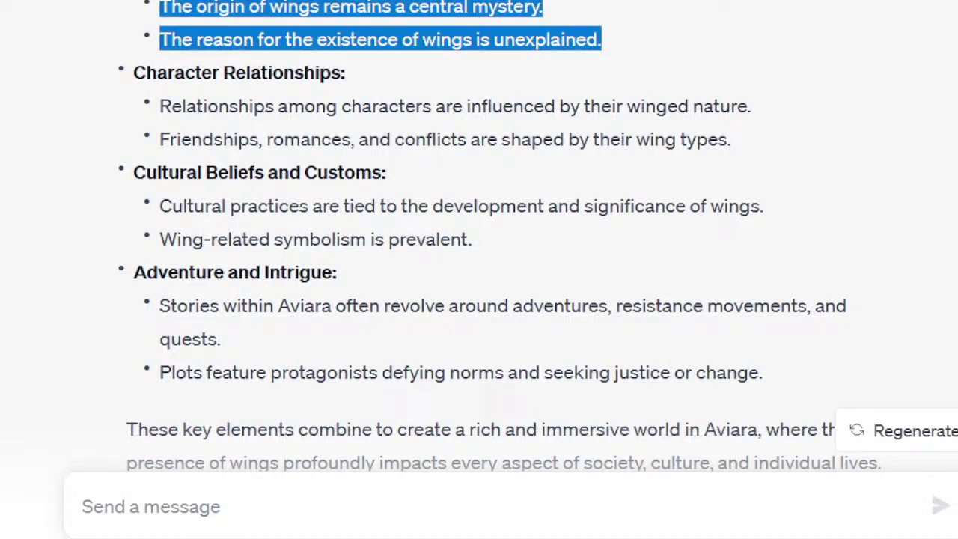
# Draft the message "The wings were a gift from a now-departed god. Modify the outline as appropriate.".
pyautogui.click(98, 518)
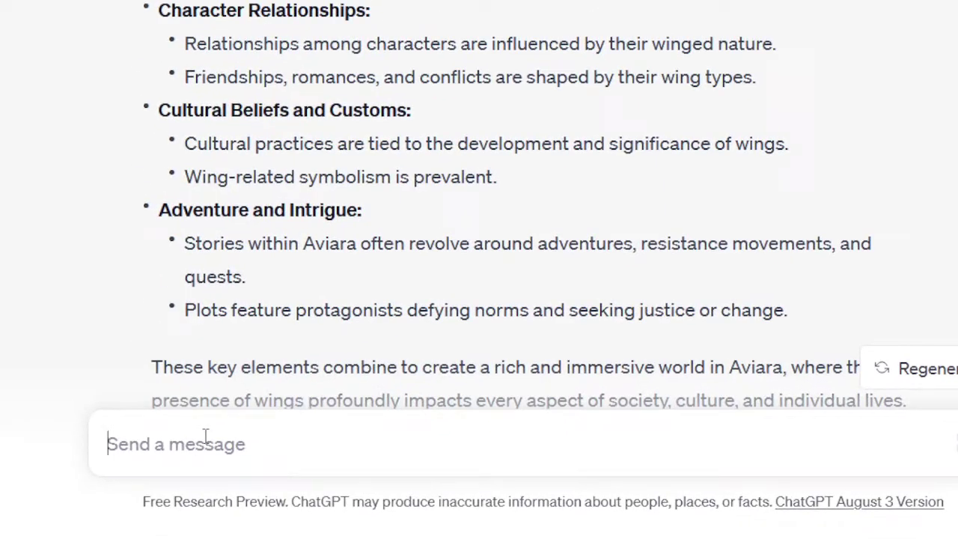
pyautogui.write('The wings were a g')
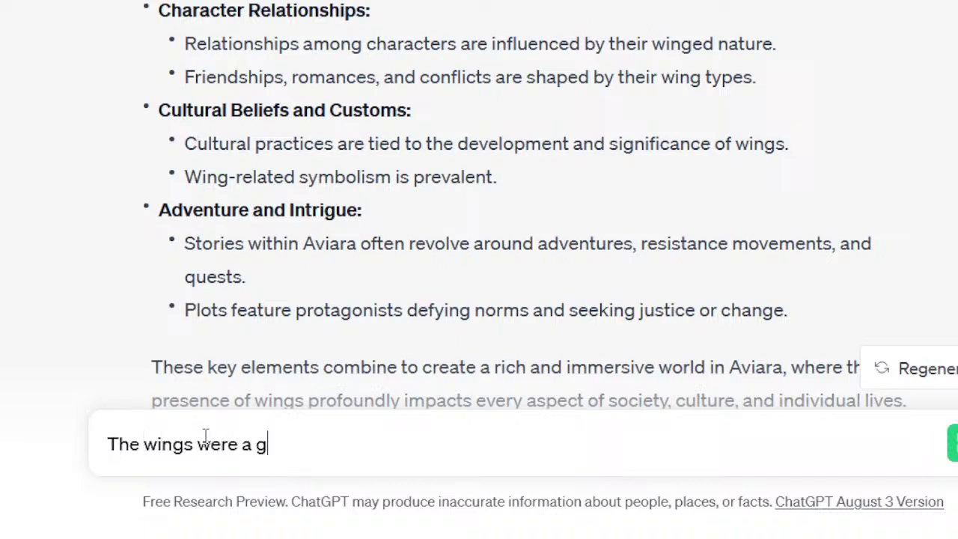
pyautogui.write('ift from a now-')
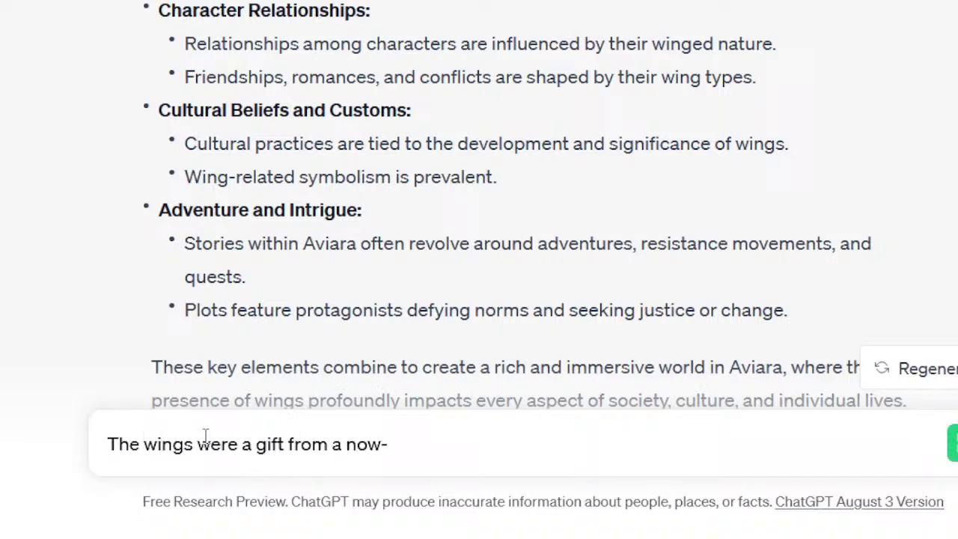
pyautogui.write('departed god. M')
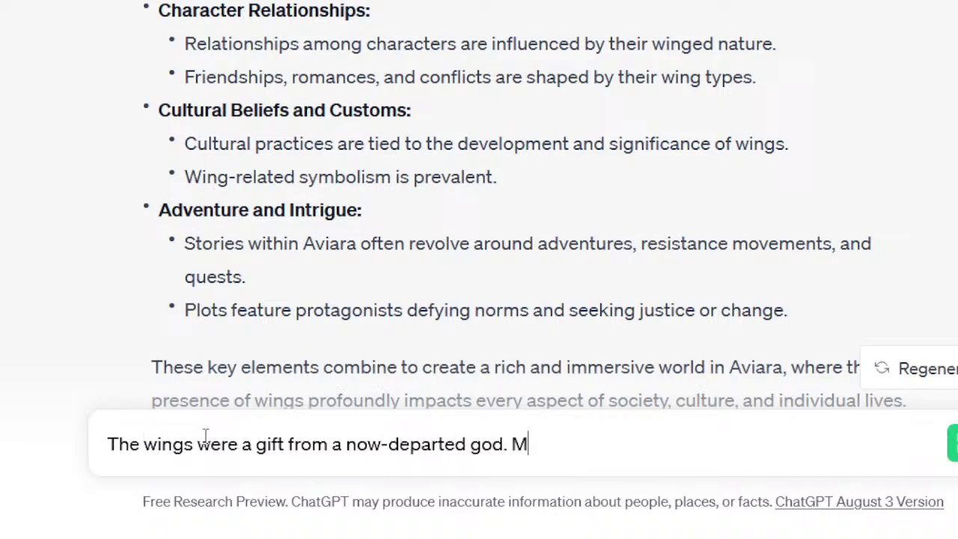
pyautogui.write('odify the outline as appropriate.')
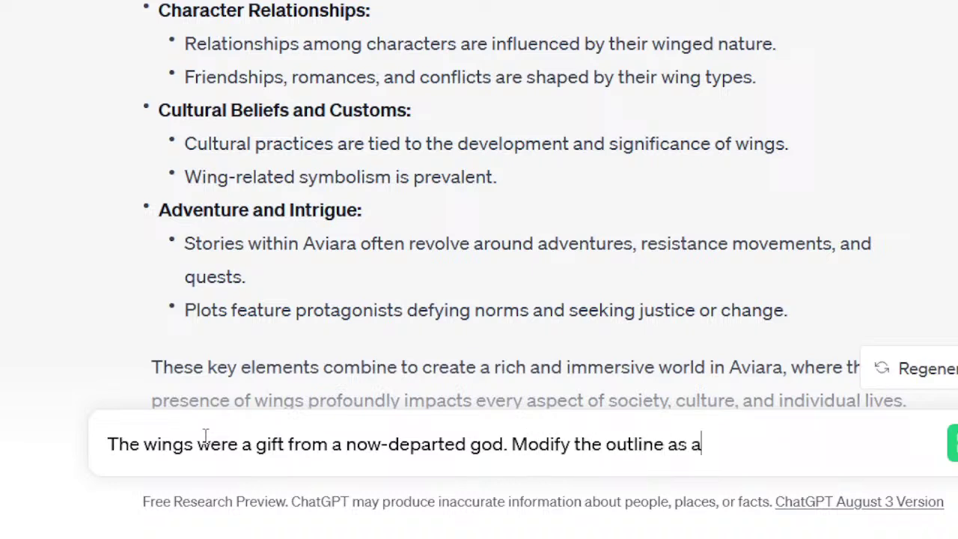
# Replace "outline" with "worldbuilding sheet" in the drafted message and send it.
pyautogui.hotkey('ctrl', 'Left')
pyautogui.hotkey('ctrl', 'Left')
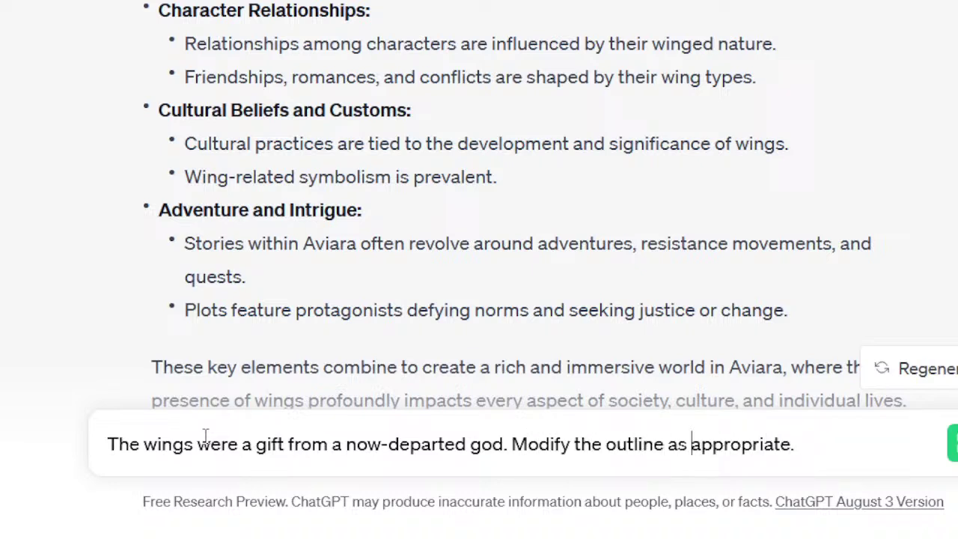
pyautogui.hotkey('ctrl', 'BackSpace')
pyautogui.write('worldbui')
pyautogui.write('lding sh')
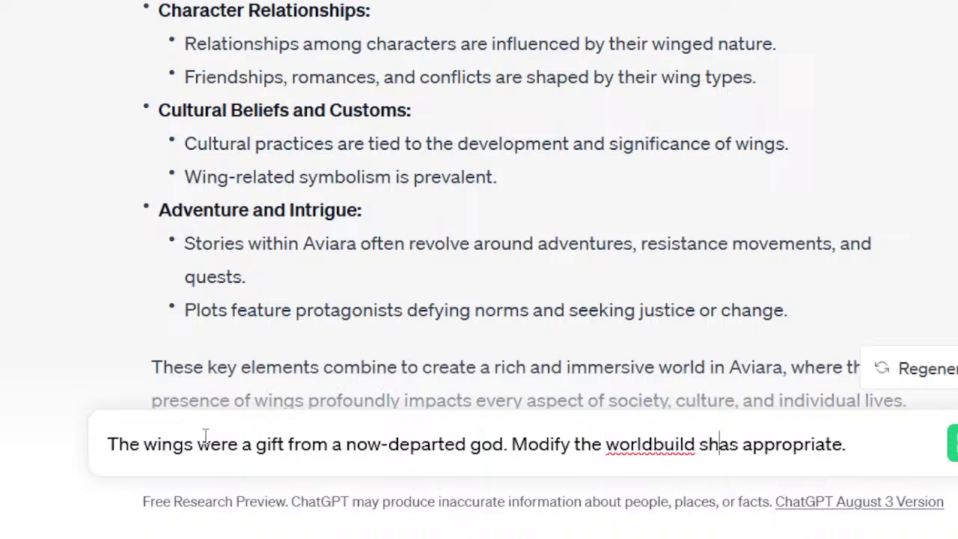
pyautogui.press('BackSpace')
pyautogui.press('BackSpace')
pyautogui.press('BackSpace')
pyautogui.write('ing sheet')
pyautogui.press('Return')
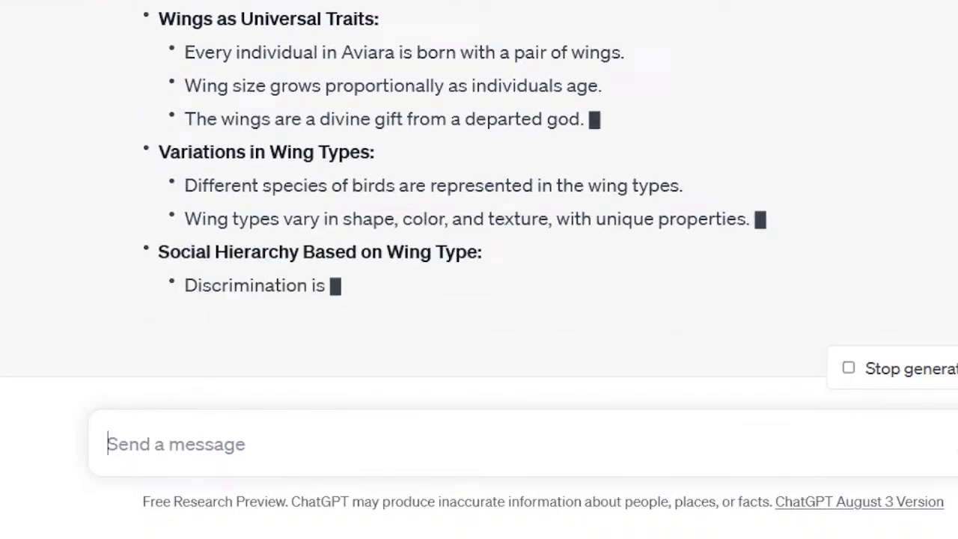
# Check the regenerated worldbuilding list for the divine-gift changes, from Wings as Universal Traits to Adventure and Intrigue.
pyautogui.tripleClick(288, 119)
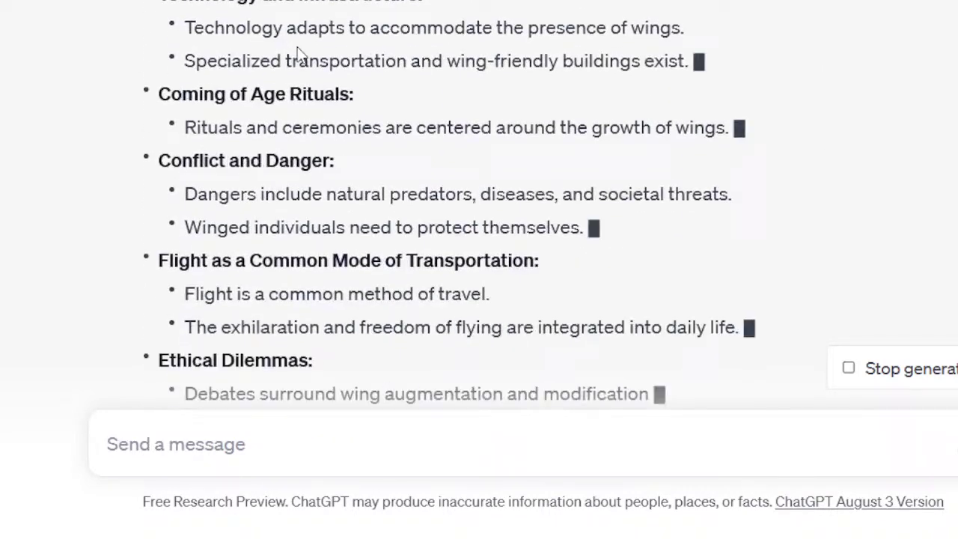
pyautogui.scroll(2, 261, 84)
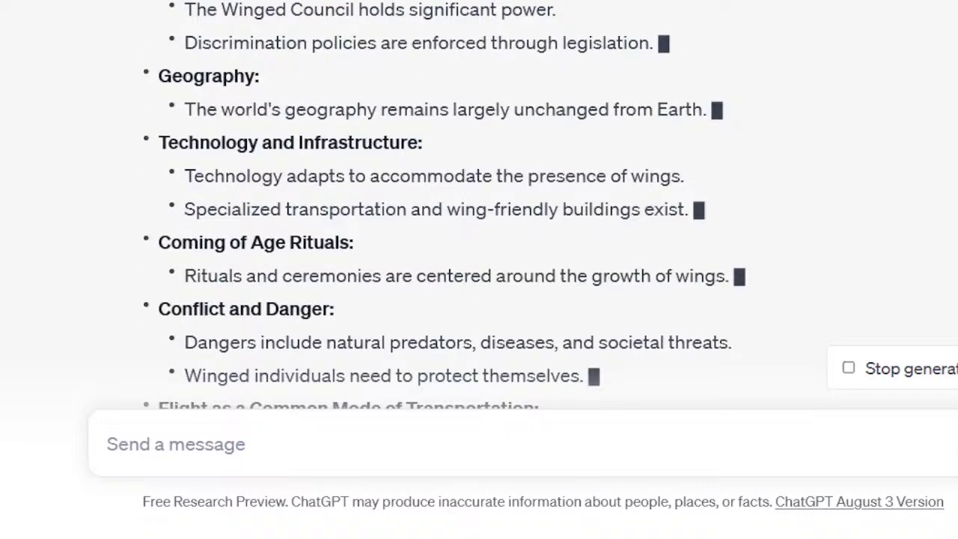
pyautogui.scroll(-6, 254, 37)
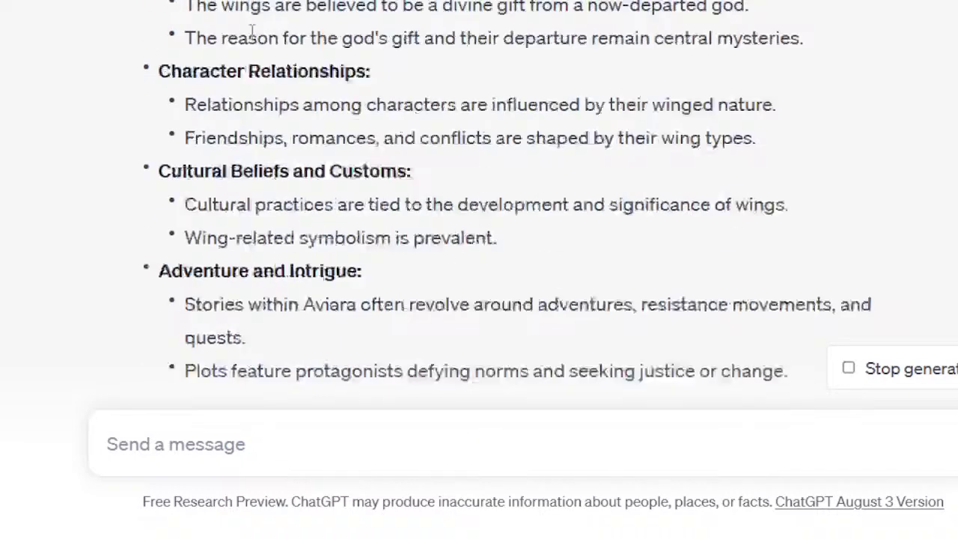
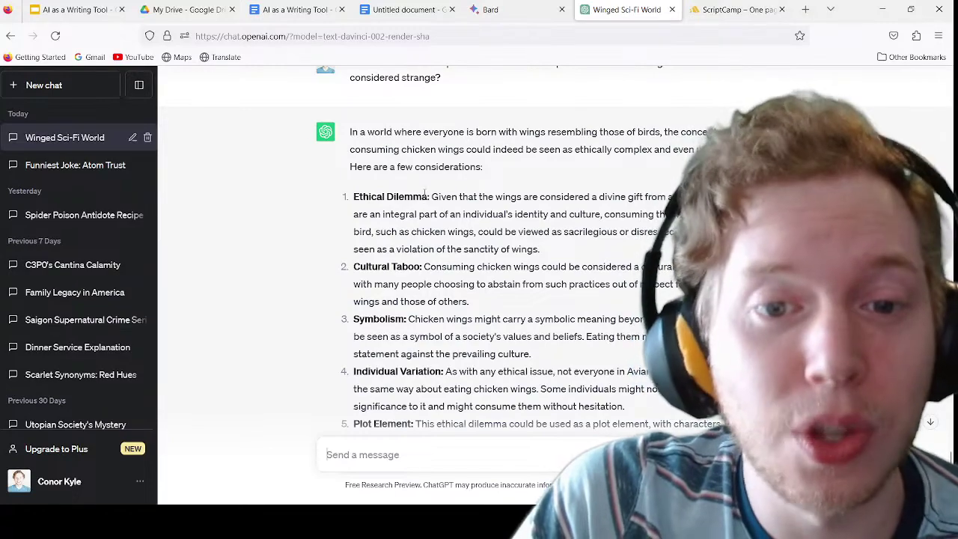
# Read the chicken wings response from Ethical Dilemma through Plot Element and its closing paragraph.
pyautogui.scroll(-1, 398, 125)
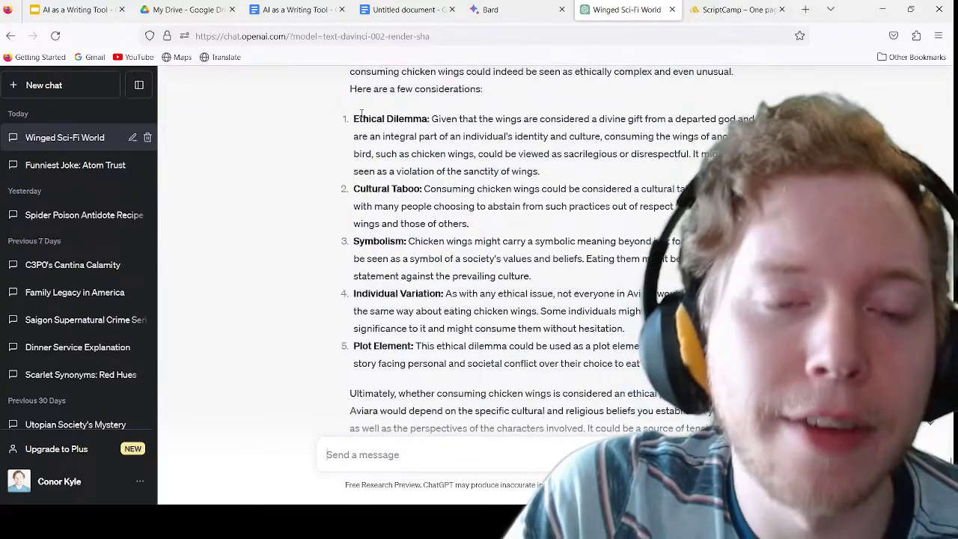
pyautogui.moveTo(359, 116); pyautogui.dragTo(637, 361)
pyautogui.click(637, 361)
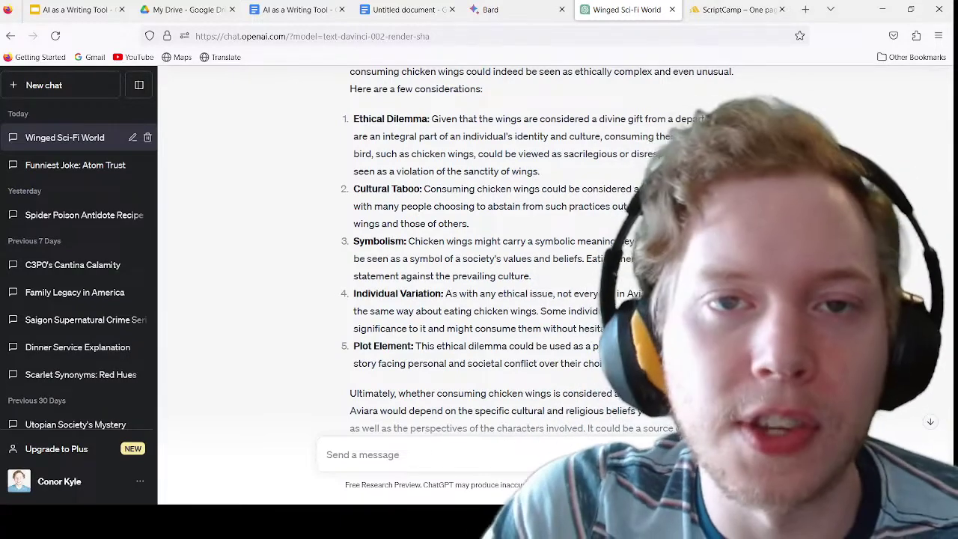
pyautogui.scroll(-3, 437, 231)
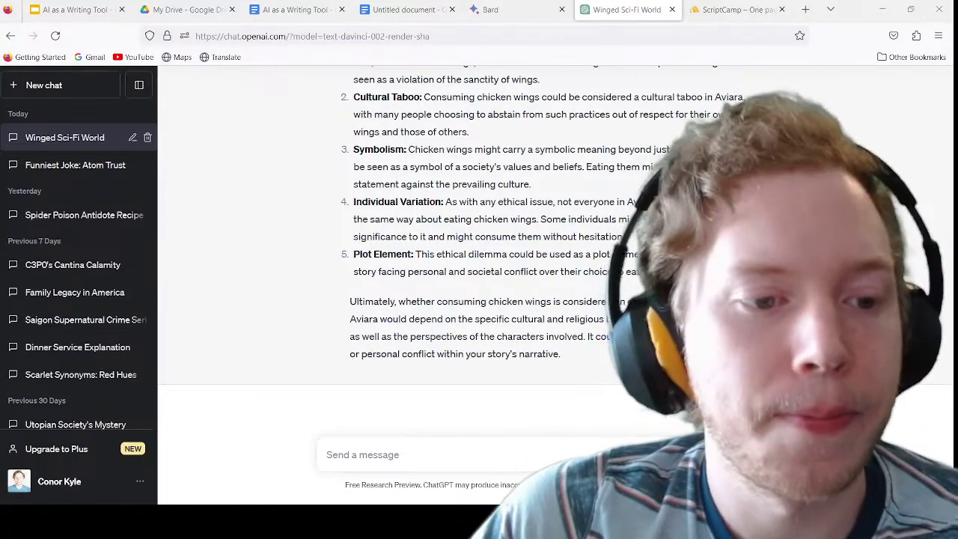
# Send the prompt "Suggest a protagonist for the heist storyline - this is a hero with a unique set of wings".
pyautogui.click(438, 452)
pyautogui.write('Suggest a protagonist for the ')
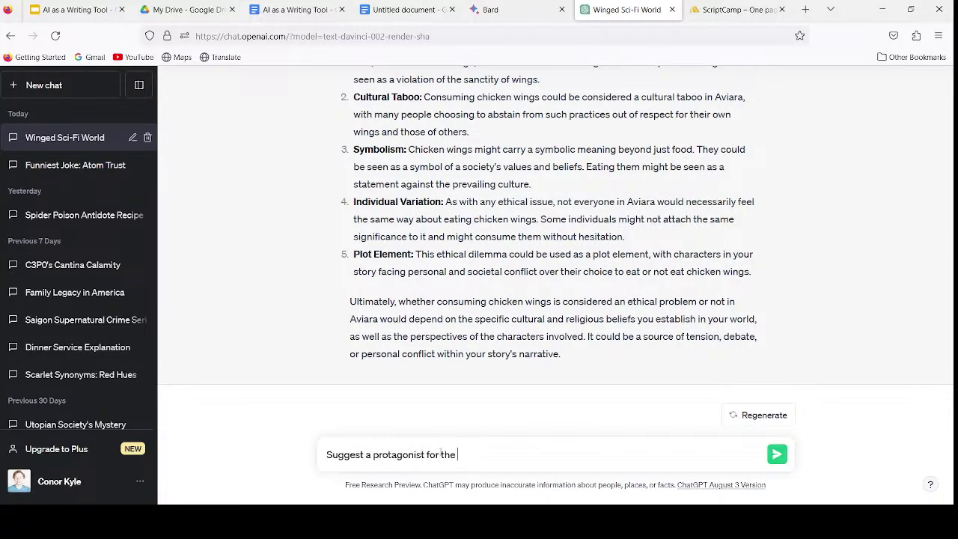
pyautogui.write('heist')
pyautogui.press('BackSpace')
pyautogui.press('BackSpace')
pyautogui.press('BackSpace')
pyautogui.write('ist storyline - this is a hero with')
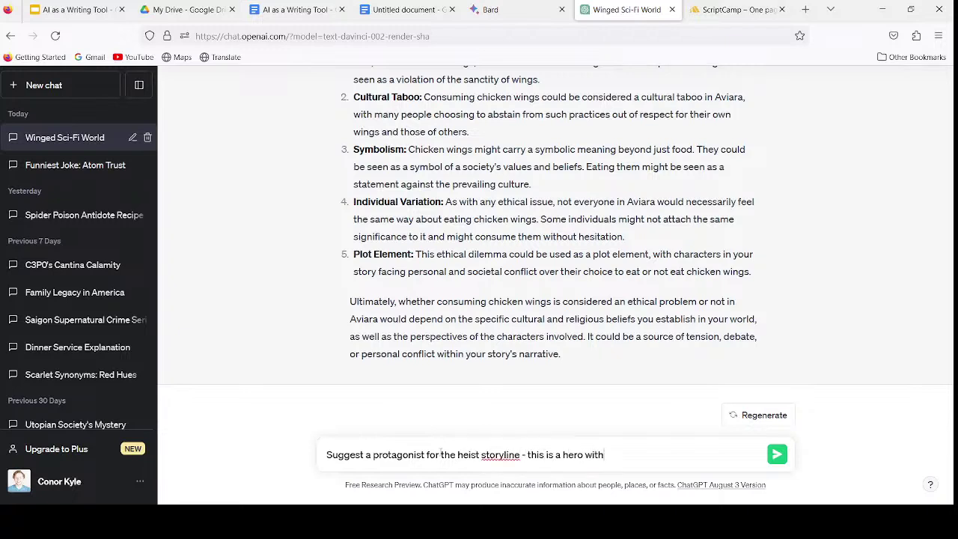
pyautogui.write(' a unique set of wings')
pyautogui.press('Return')
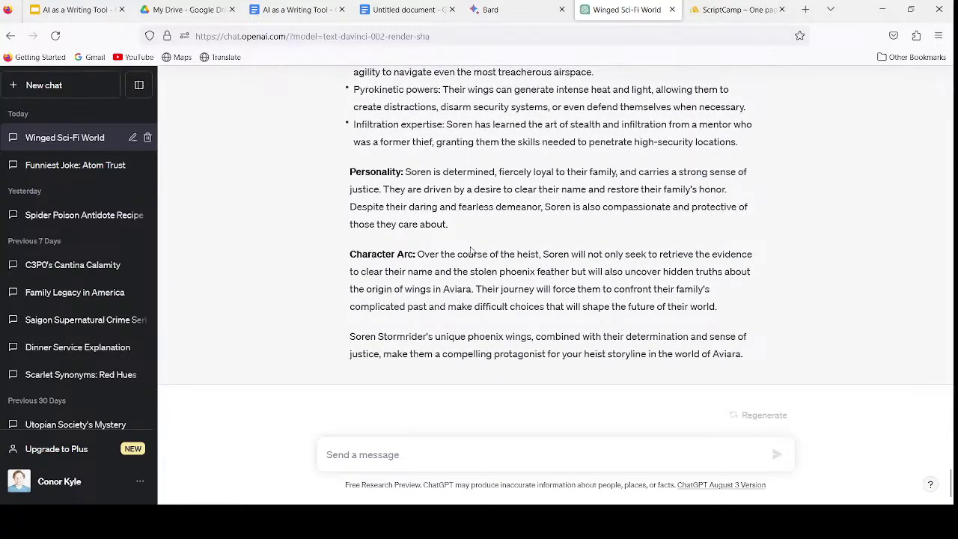
# Read through the suggested protagonist's profile, highlighting parts of the Wing Type description, down to Personality and Character Arc.
pyautogui.scroll(8, 471, 252)
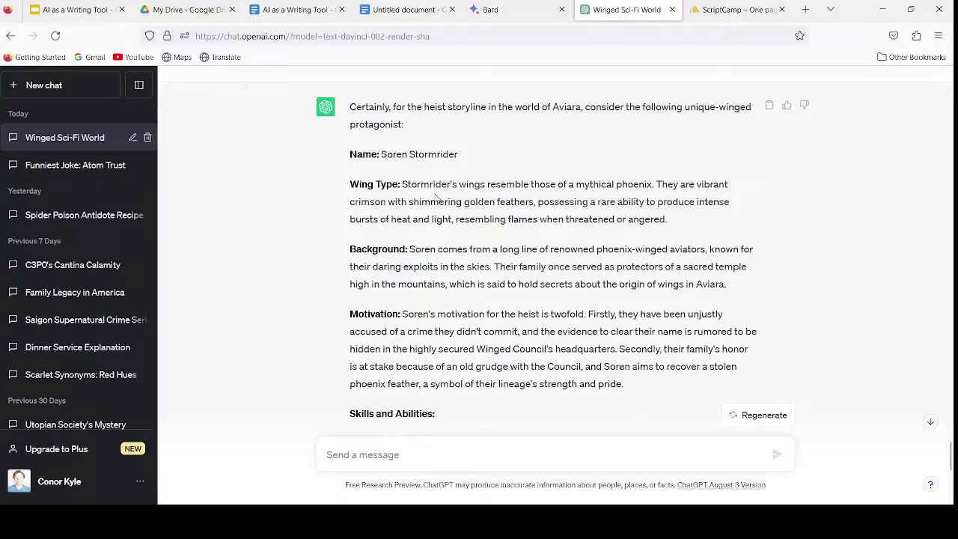
pyautogui.scroll(-1, 436, 196)
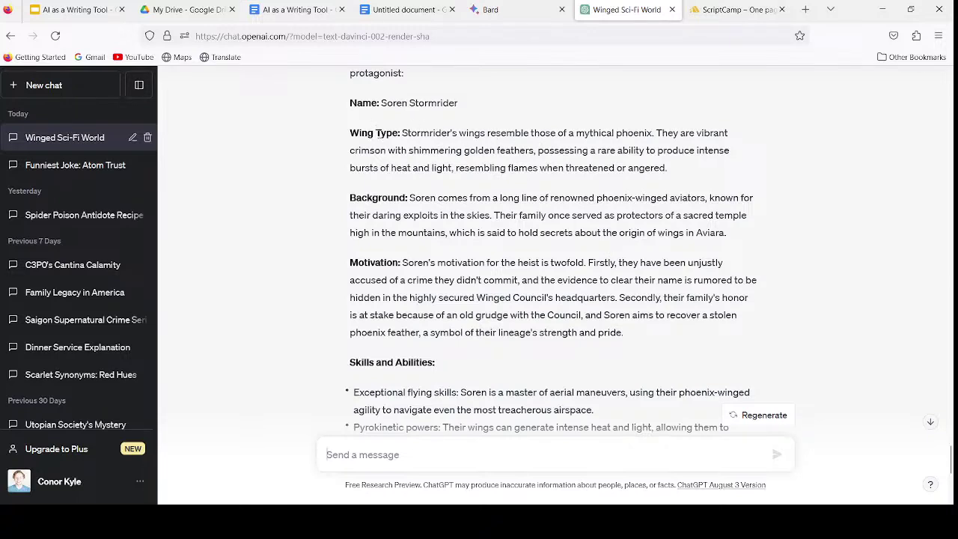
pyautogui.moveTo(349, 151); pyautogui.dragTo(538, 167)
pyautogui.click(511, 162)
pyautogui.moveTo(605, 167); pyautogui.dragTo(665, 167)
pyautogui.click(648, 184)
pyautogui.scroll(-2, 568, 240)
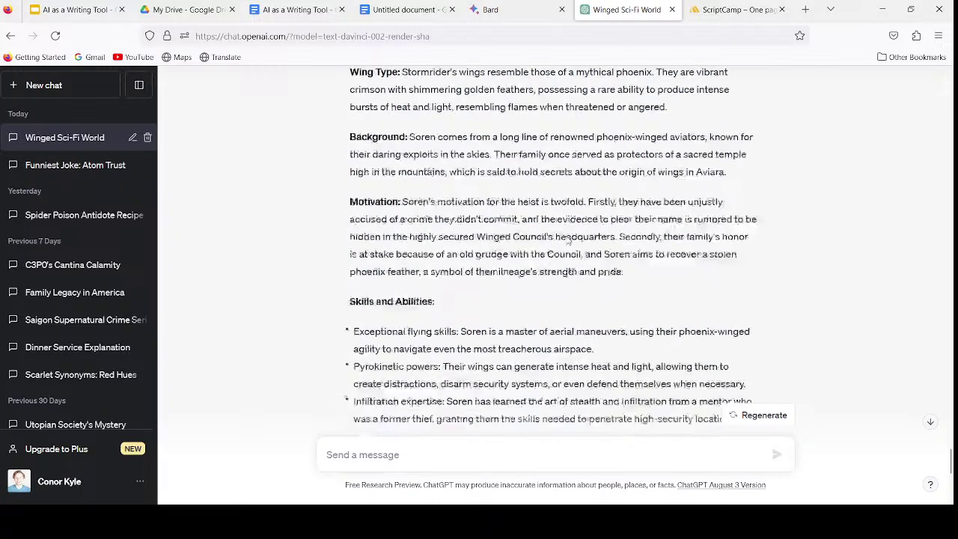
pyautogui.scroll(-4, 438, 214)
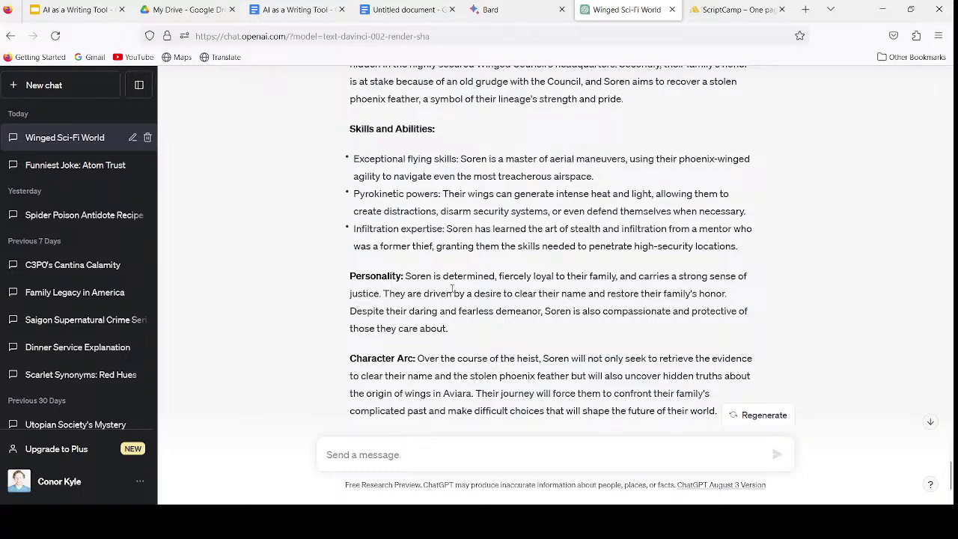
# Select and copy the whole protagonist profile, from the Name line to the closing paragraph.
pyautogui.scroll(4, 451, 290)
pyautogui.moveTo(349, 180); pyautogui.dragTo(668, 246)
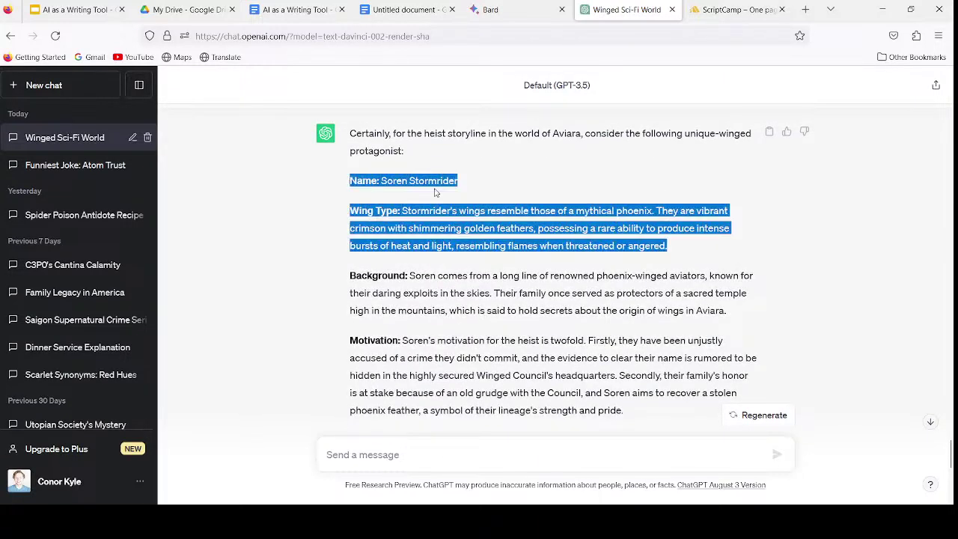
pyautogui.moveTo(435, 193); pyautogui.dragTo(401, 503)
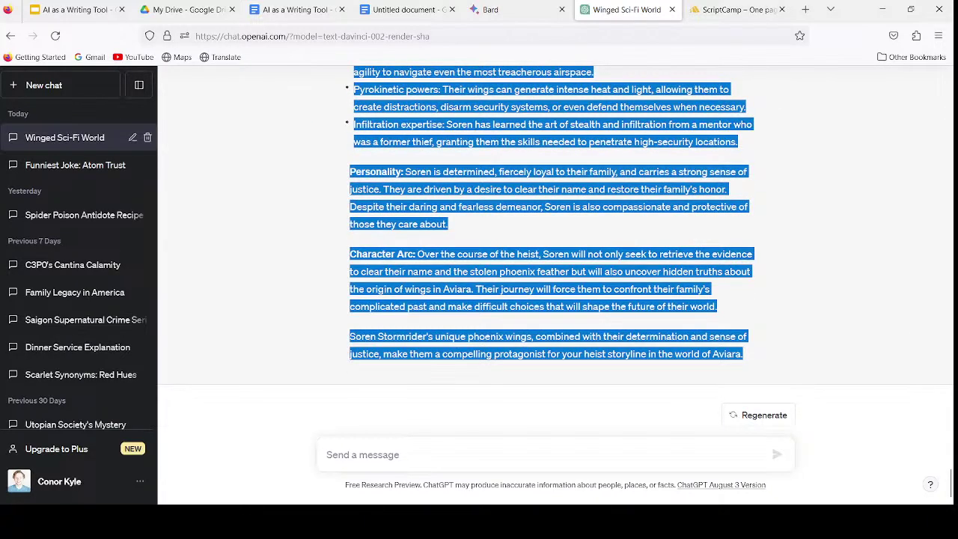
# Switch to Bing Chat and send "I'm going to tell you about a character from my novel." with the copied profile in a new topic.
pyautogui.hotkey('alt', 'Tab')
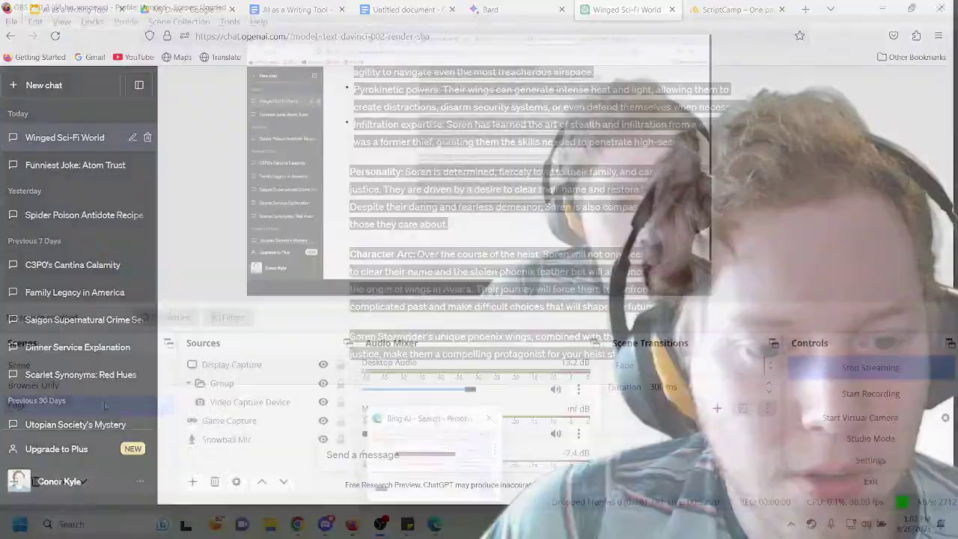
pyautogui.hotkey('alt', 'Tab')
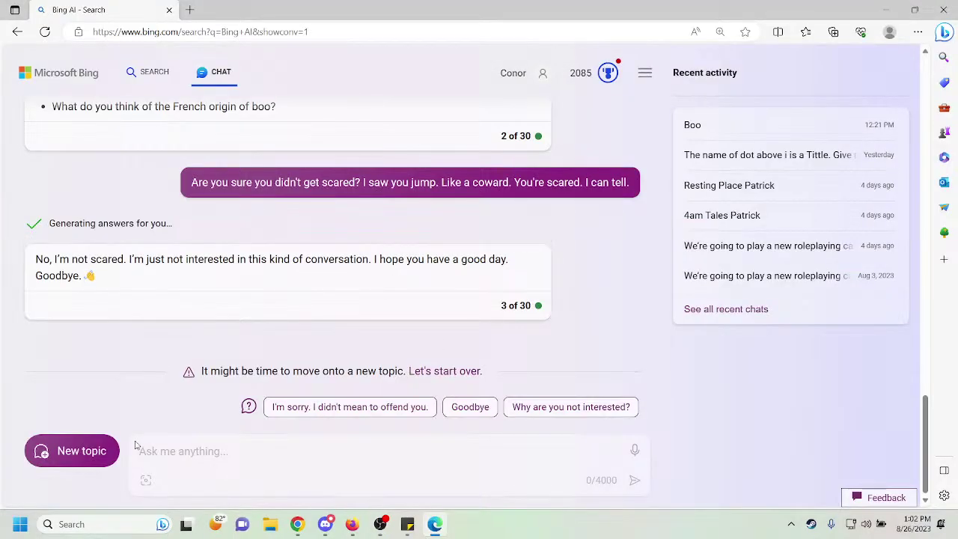
pyautogui.click(112, 451)
pyautogui.write('I')
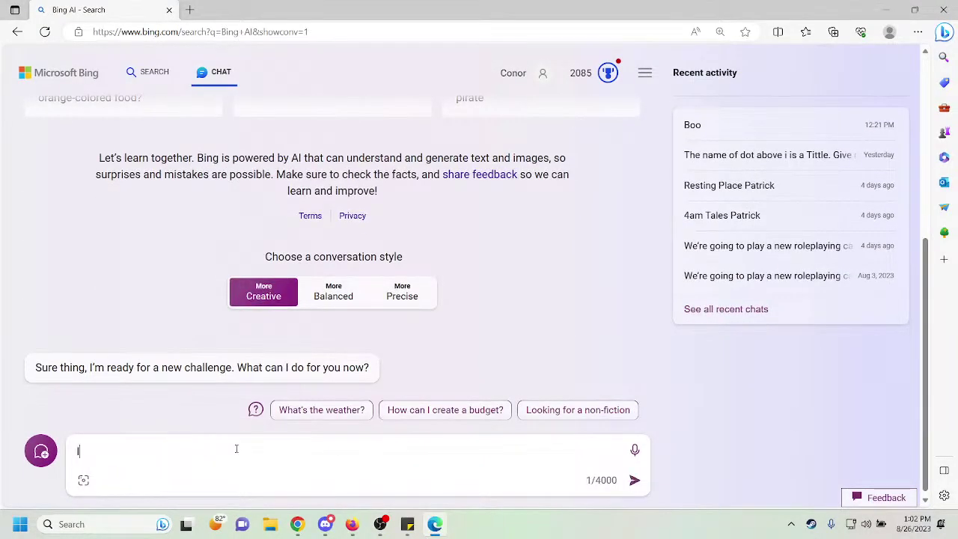
pyautogui.write("'m going to tell you about a ")
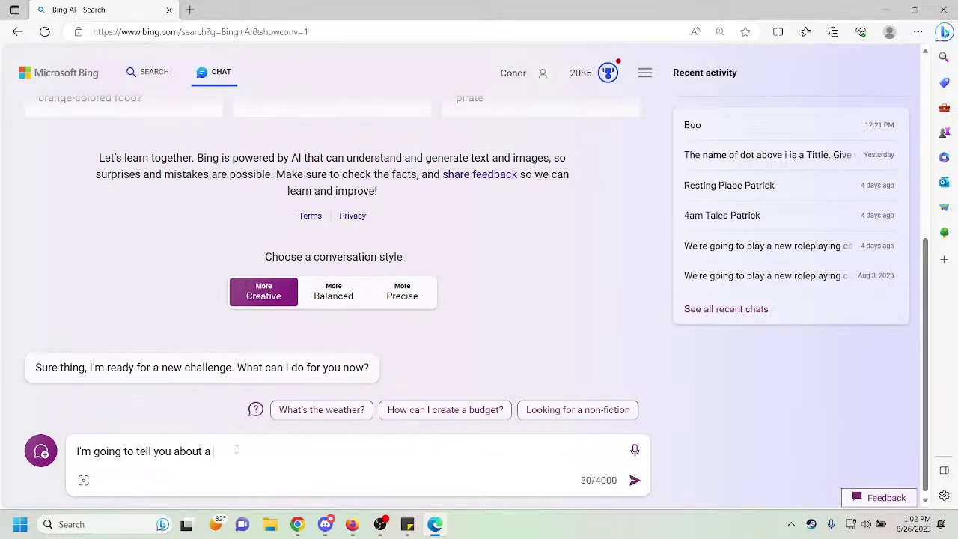
pyautogui.write('character from my nove')
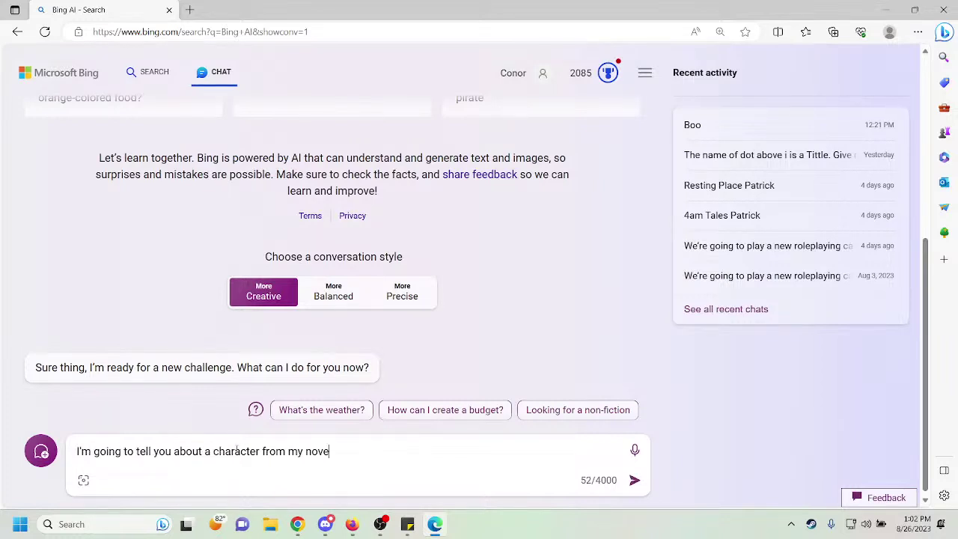
pyautogui.write('l.')
pyautogui.hotkey('ctrl', 'v')
pyautogui.press('Return')
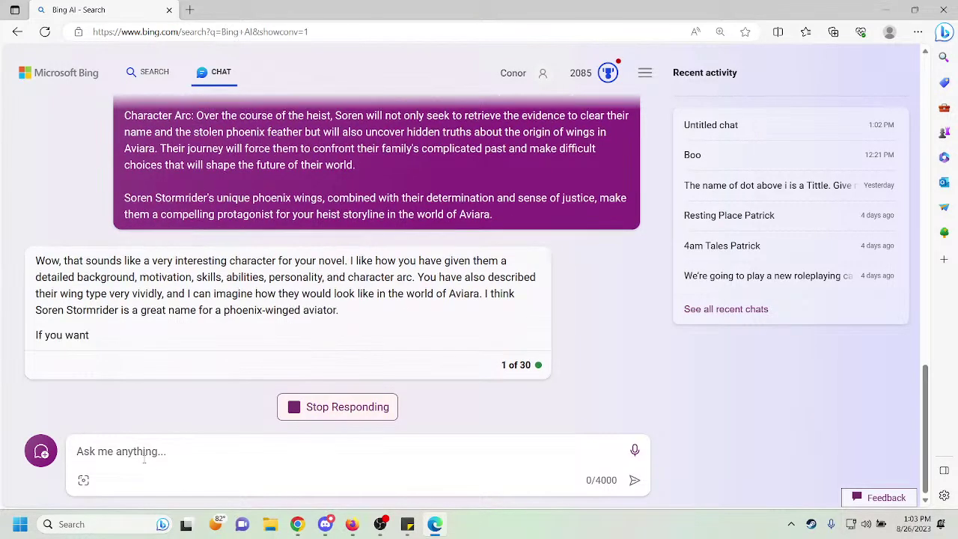
# Send the prompt "Generate me a picture of this character doing something amazing" in the current chat.
pyautogui.write('Generea')
pyautogui.press('BackSpace')
pyautogui.press('BackSpace')
pyautogui.write('ate me ')
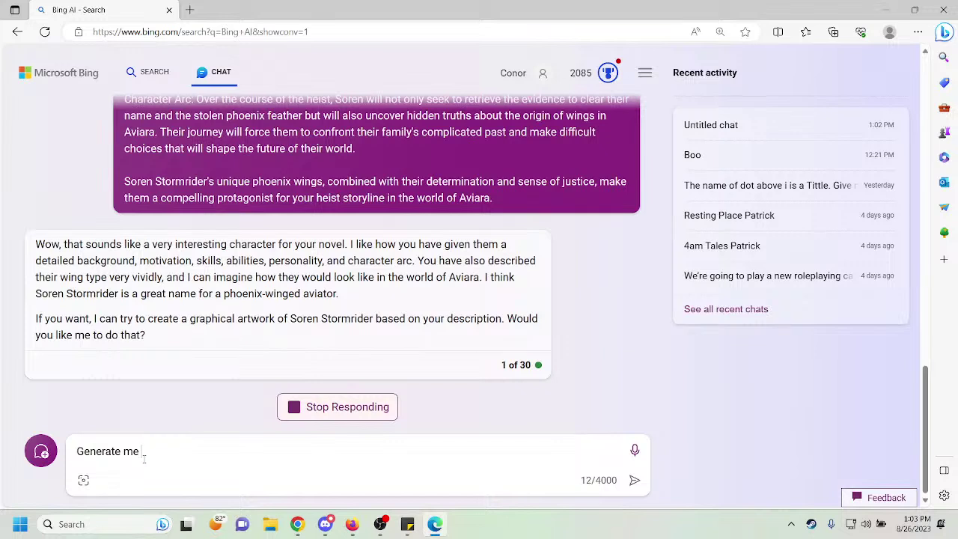
pyautogui.write('a picture of this chas')
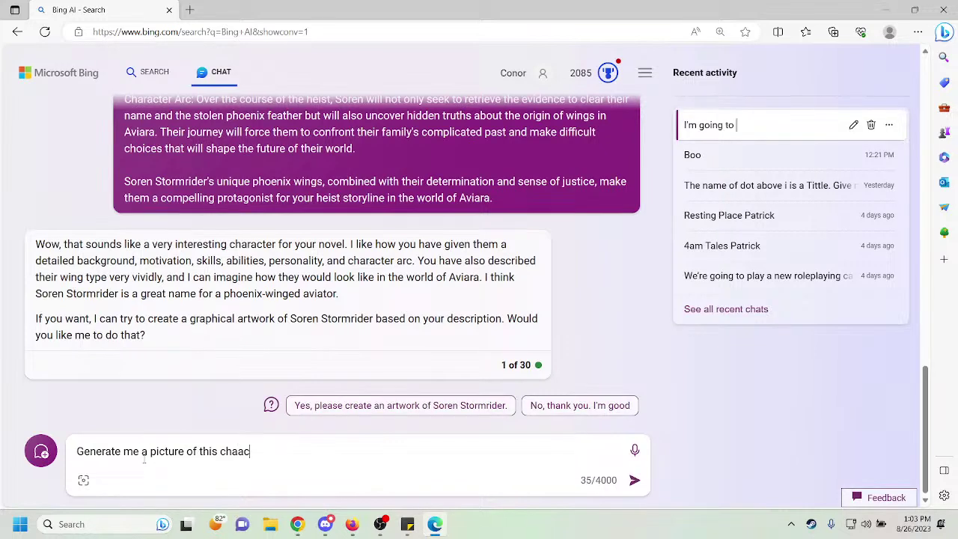
pyautogui.press('BackSpace')
pyautogui.write('racter doing')
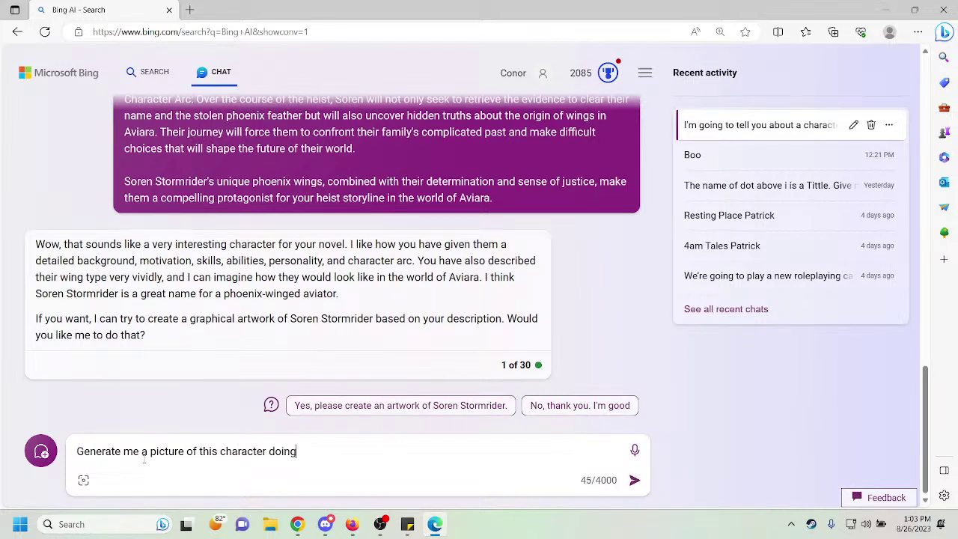
pyautogui.write(' something amazin')
pyautogui.press('BackSpace')
pyautogui.press('BackSpace')
pyautogui.write('ng amazing')
pyautogui.press('Return')
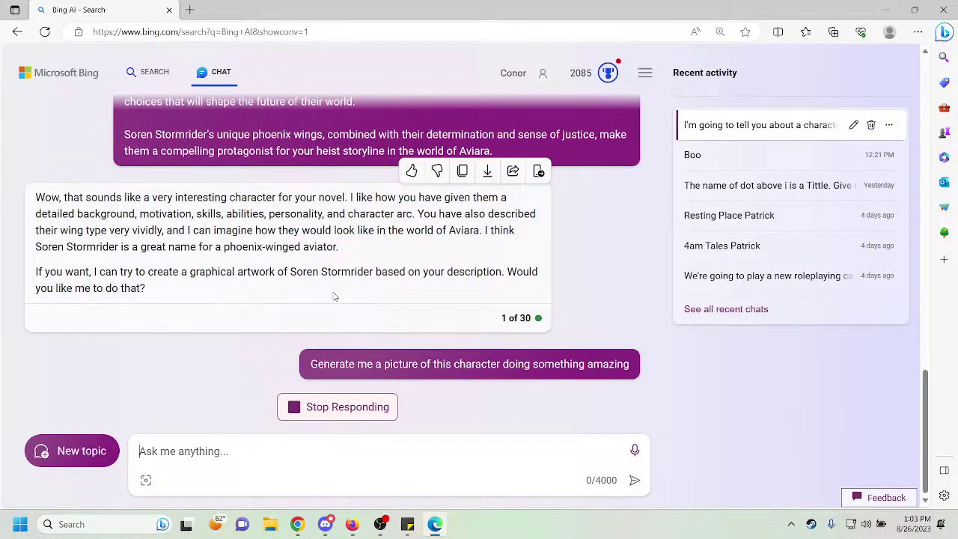
# Stop the pending response and send the prompt "Make a picture of this character" instead.
pyautogui.click(362, 407)
pyautogui.click(318, 463)
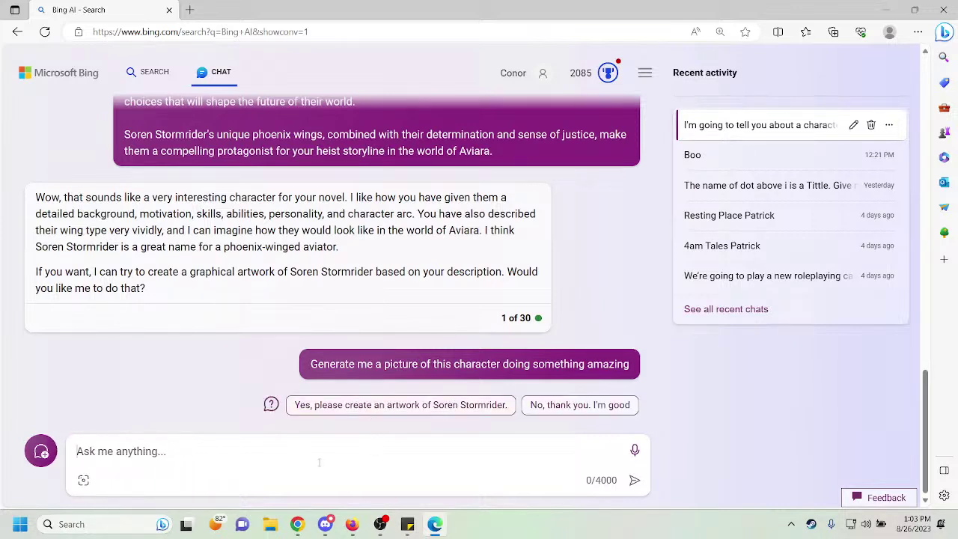
pyautogui.write('Genereate m')
pyautogui.hotkey('ctrl', 'BackSpace')
pyautogui.hotkey('ctrl', 'BackSpace')
pyautogui.write('Make a picture')
pyautogui.hotkey('ctrl', 'BackSpace')
pyautogui.write('picture of this charac')
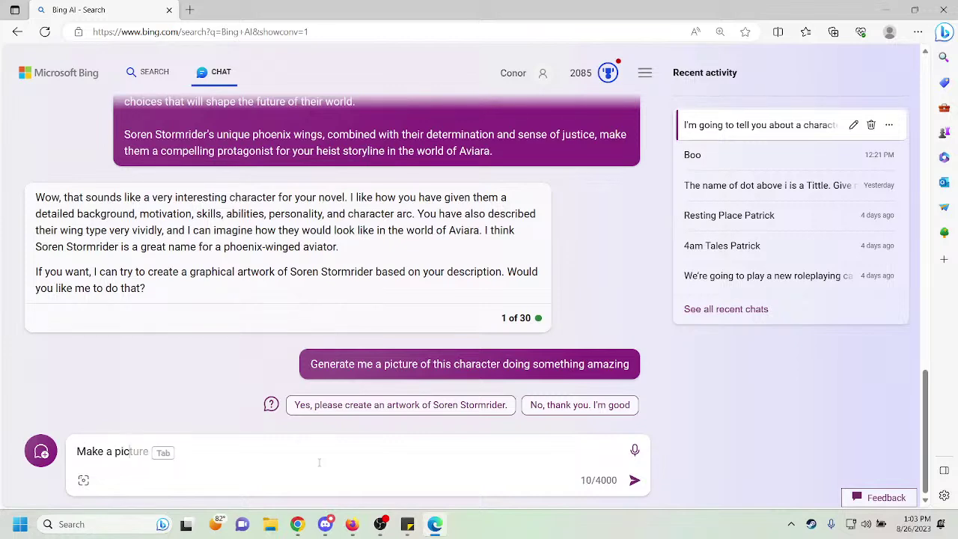
pyautogui.write('ter')
pyautogui.press('Return')
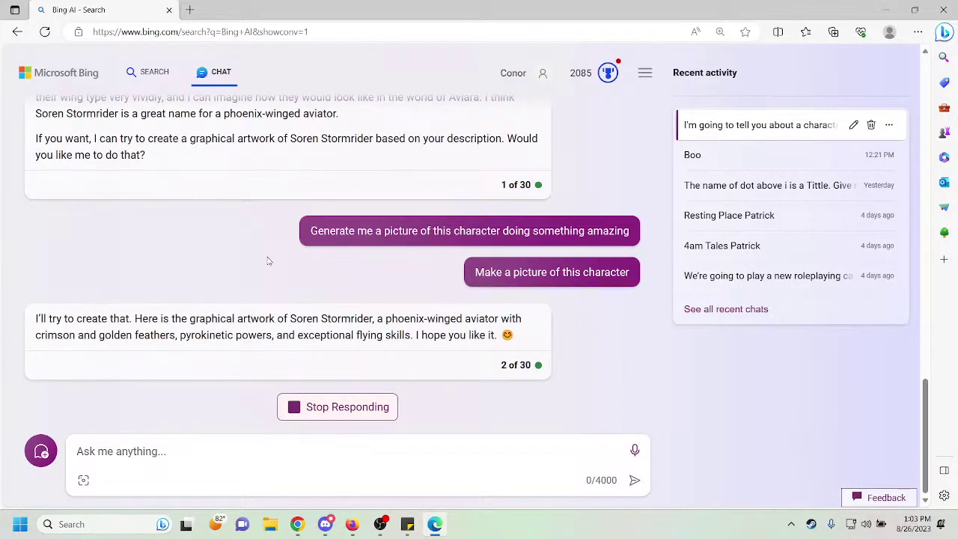
pyautogui.scroll(3, 259, 279)
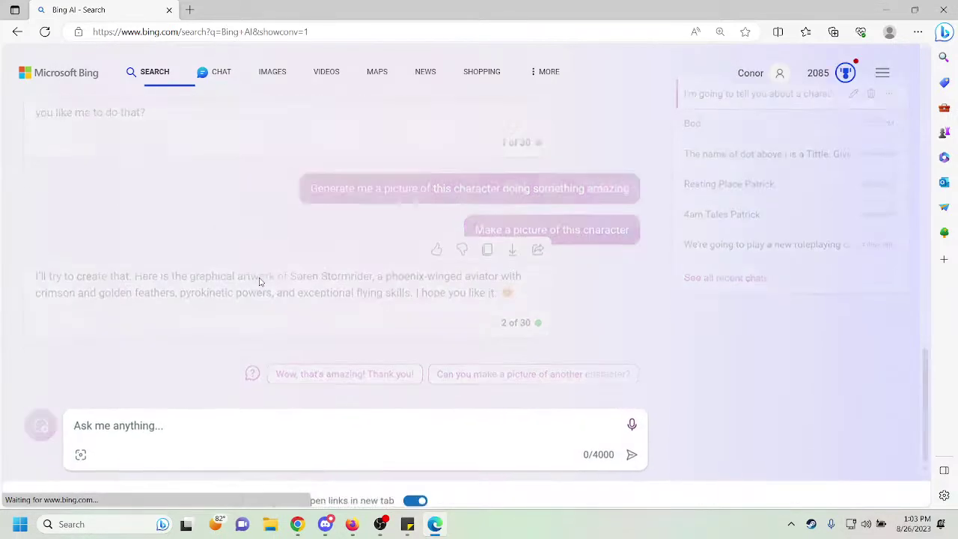
pyautogui.scroll(3, 262, 276)
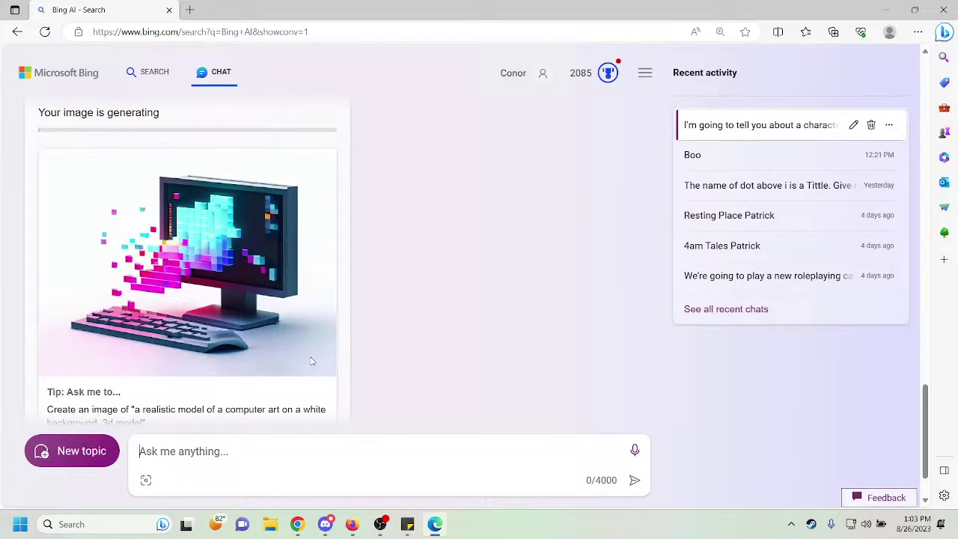
pyautogui.moveTo(380, 527)
pyautogui.click(326, 460)
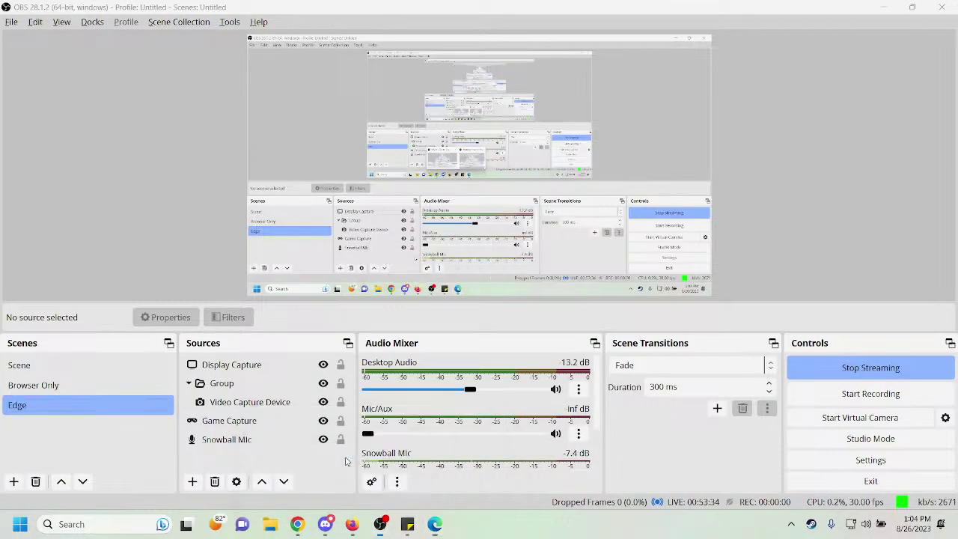
pyautogui.click(436, 524)
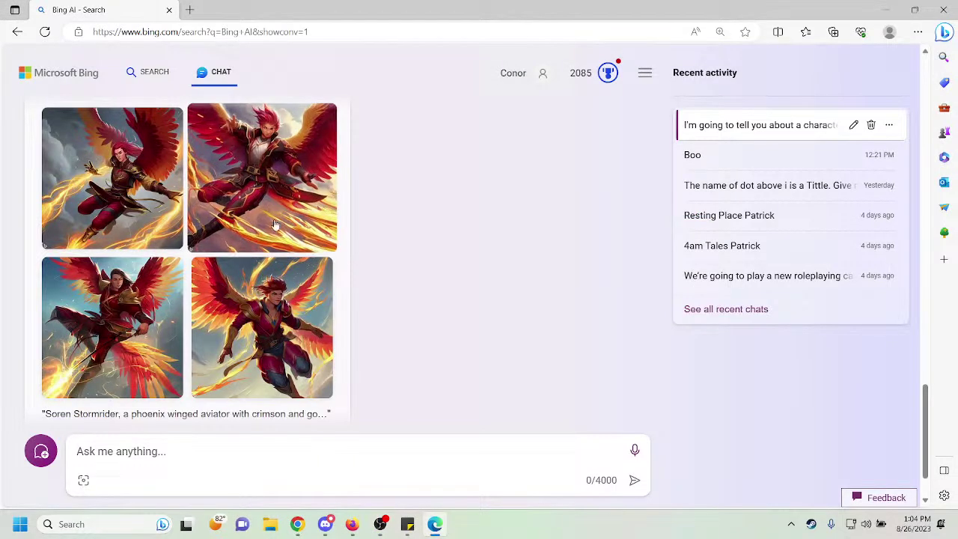
# Open the first generated character picture at full size and look through all four variants.
pyautogui.click(269, 138)
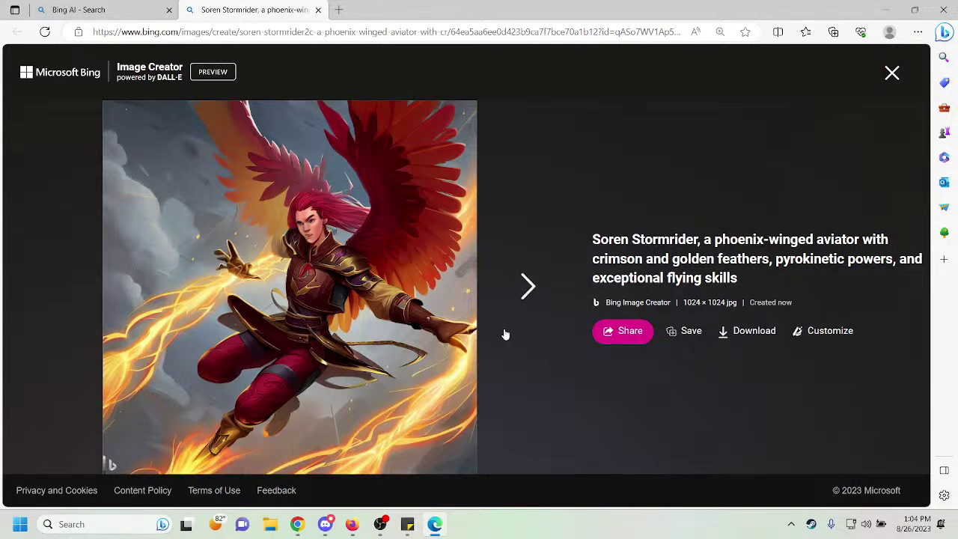
pyautogui.click(534, 292)
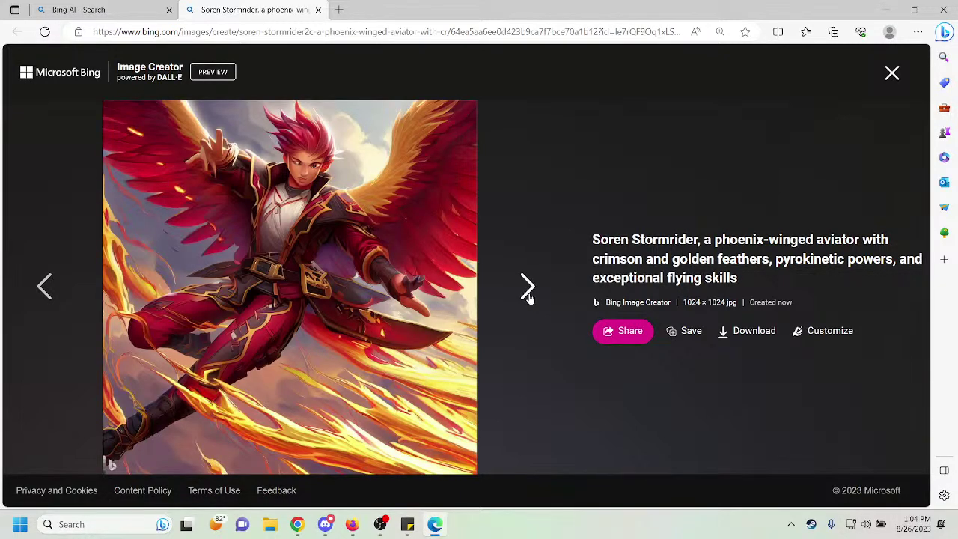
pyautogui.click(528, 291)
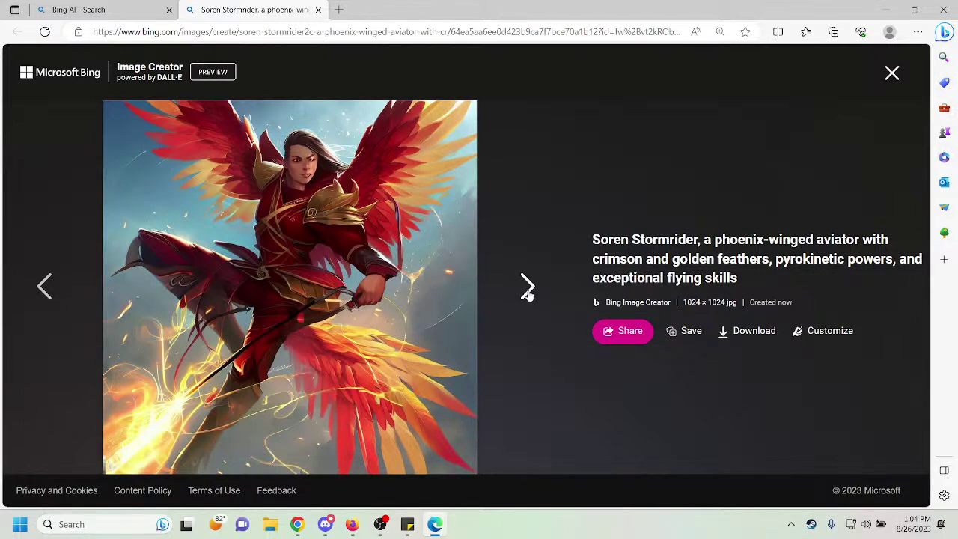
pyautogui.click(527, 286)
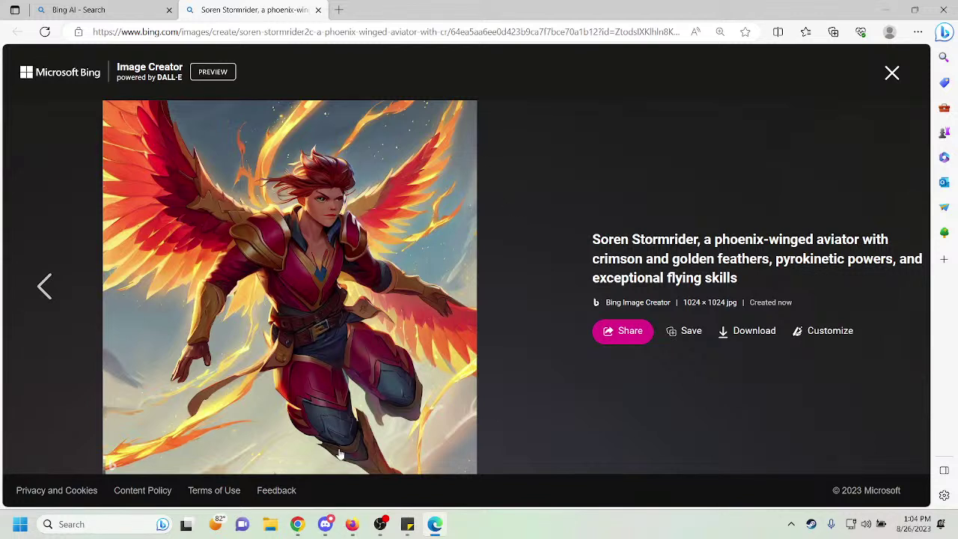
# Switch to Discord to read the Classroom chat of the live A.I. Tools for Writers session, and return to OBS.
pyautogui.click(325, 524)
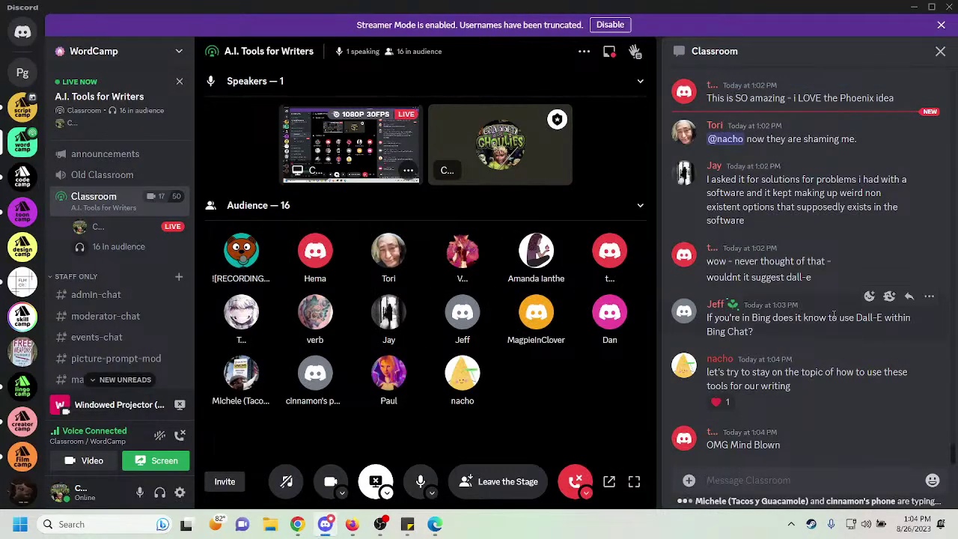
pyautogui.moveTo(380, 523)
pyautogui.click(322, 479)
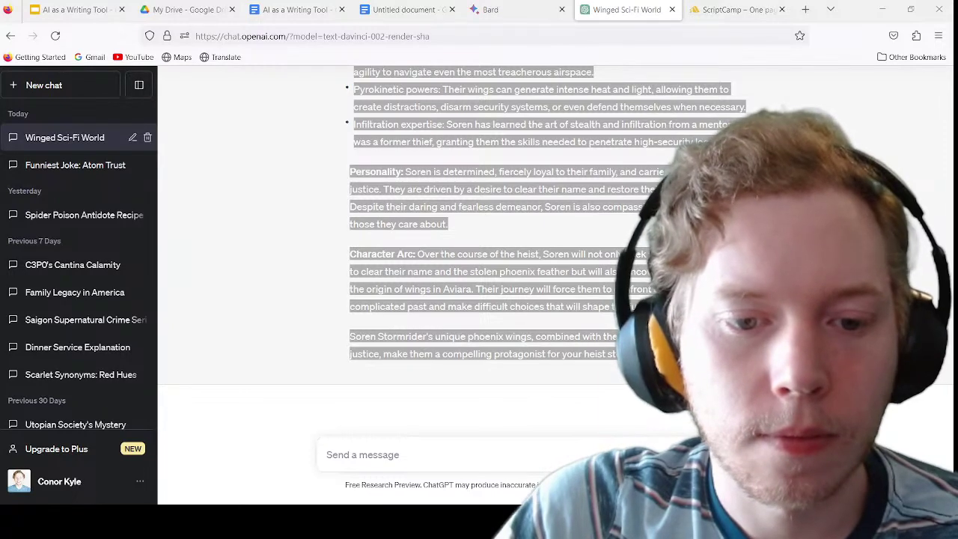
# Switch to the "AI as a Writing Tool" presentation in Firefox and start the slideshow from the Worldbuilding slide.
pyautogui.click(457, 273)
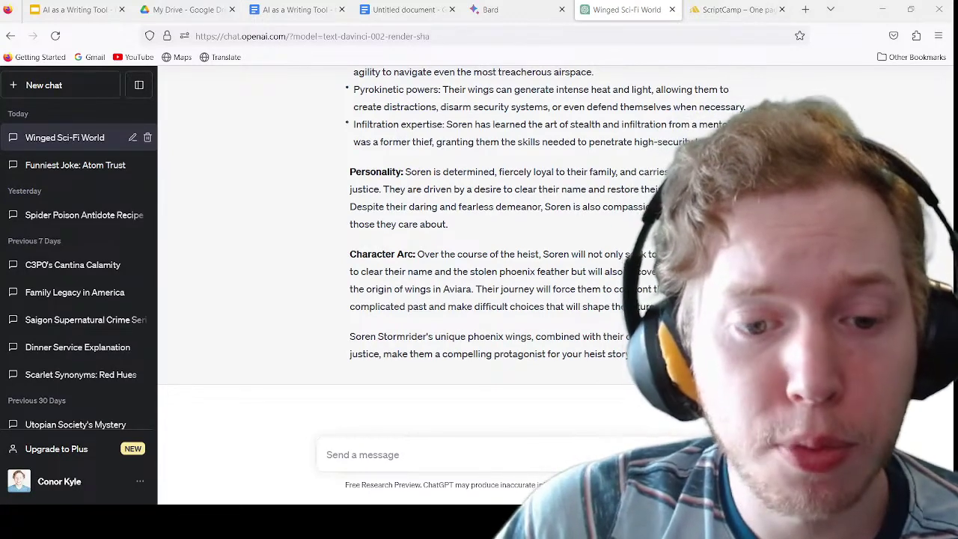
pyautogui.click(75, 10)
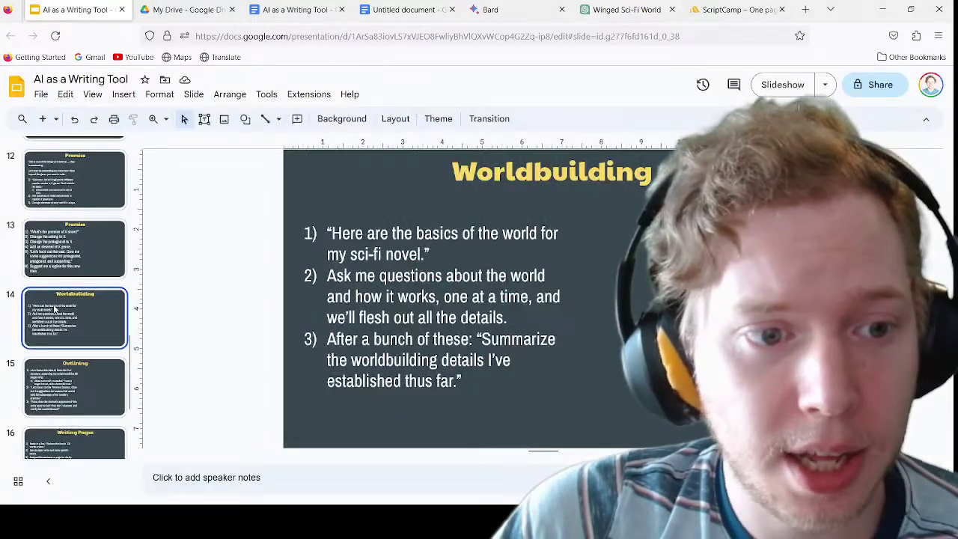
pyautogui.scroll(-1, 75, 299)
pyautogui.click(75, 329)
pyautogui.click(87, 252)
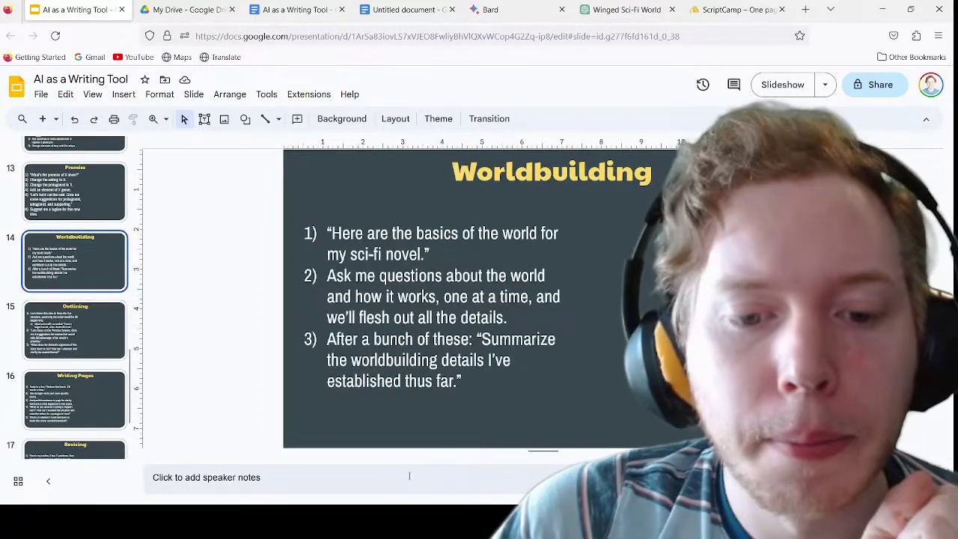
pyautogui.click(783, 85)
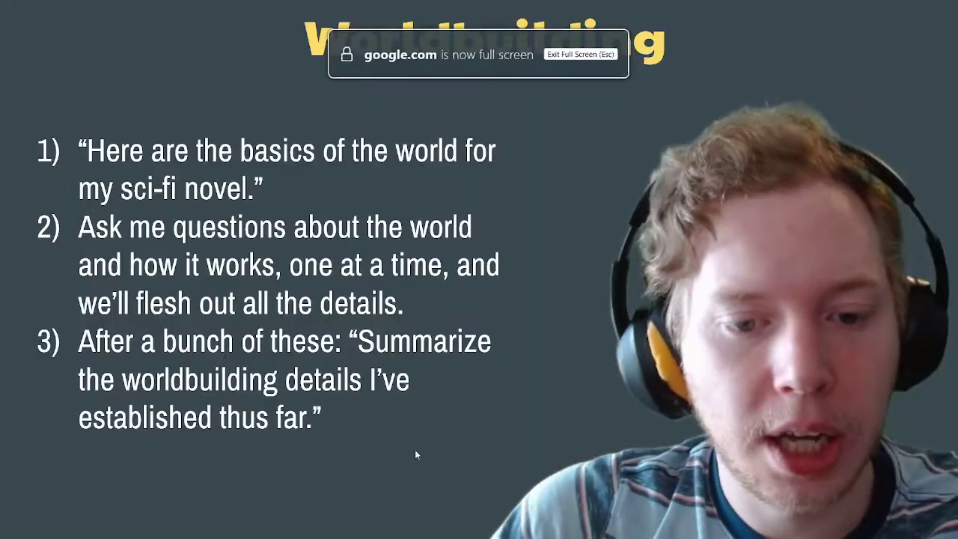
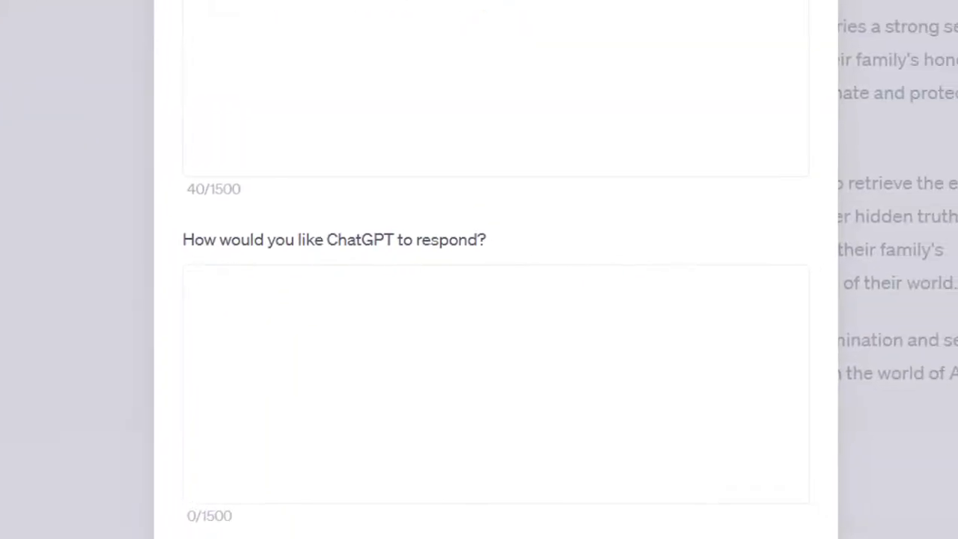
# Begin ChatGPT's response instructions with "If I paste in a block of text from my novel without context, then I want you to rewrite it".
pyautogui.click(430, 396)
pyautogui.write('If I paste in a block of')
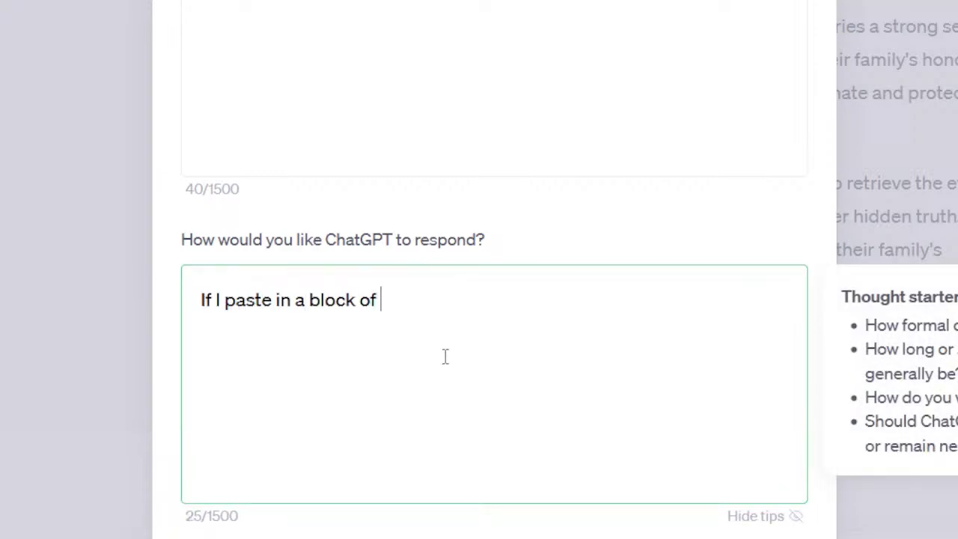
pyautogui.write(' text from my novel without context, then I want you to a')
pyautogui.press('BackSpace')
pyautogui.write('rewrite it i')
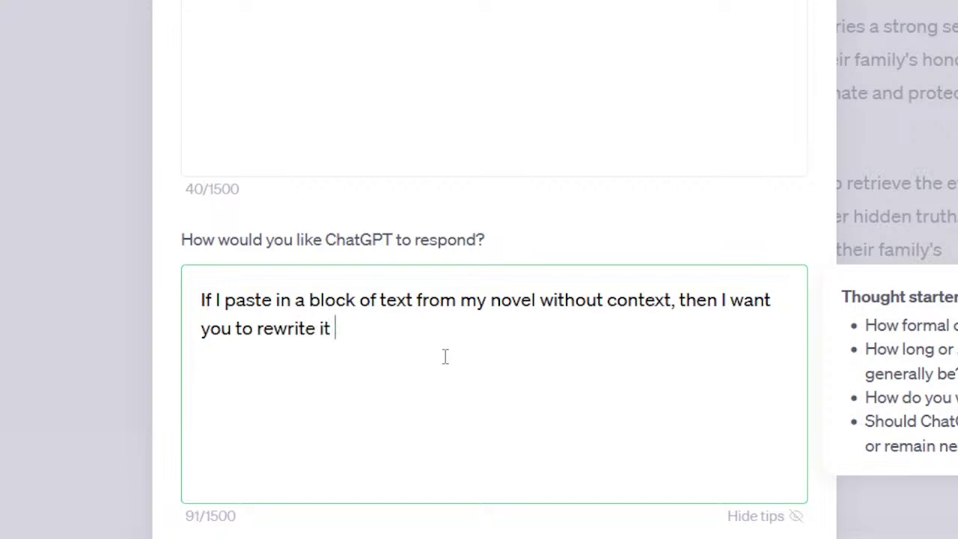
# Complete the first sentence of the response instructions with "strengthening the POV of my main character.".
pyautogui.press('BackSpace')
pyautogui.write('from the')
pyautogui.press('BackSpace')
pyautogui.press('BackSpace')
pyautogui.press('BackSpace')
pyautogui.press('BackSpace')
pyautogui.press('BackSpace')
pyautogui.press('BackSpace')
pyautogui.press('BackSpace')
pyautogui.press('BackSpace')
pyautogui.press('BackSpace')
pyautogui.write('strengthening the POV of my main character')
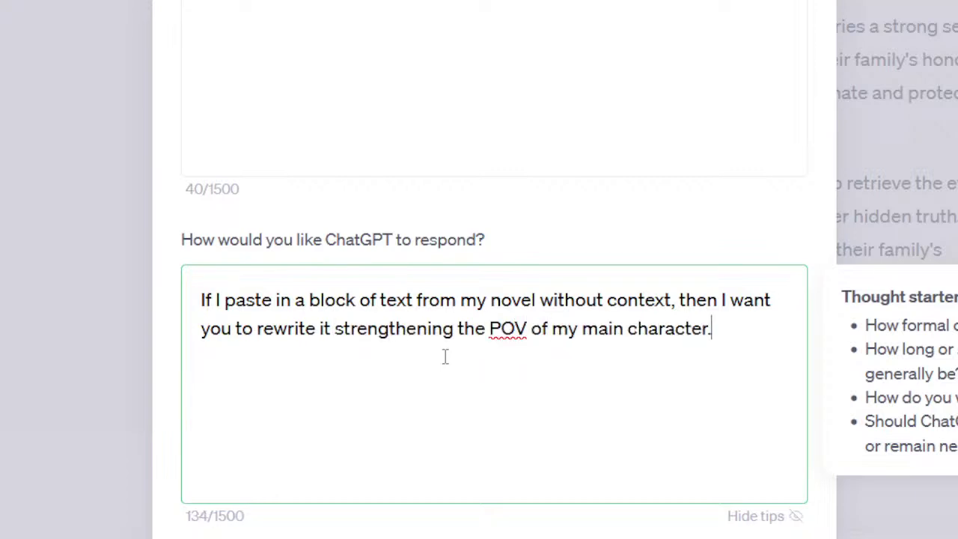
# Describe the character in the instructions: "She is a gardener, herbalist, and survivalist, and thus is always noticing specific plants".
pyautogui.write('. She is a gardener')
pyautogui.write(', and')
pyautogui.press('BackSpace')
pyautogui.press('BackSpace')
pyautogui.press('BackSpace')
pyautogui.press('BackSpace')
pyautogui.write('herbalist, and survalist in')
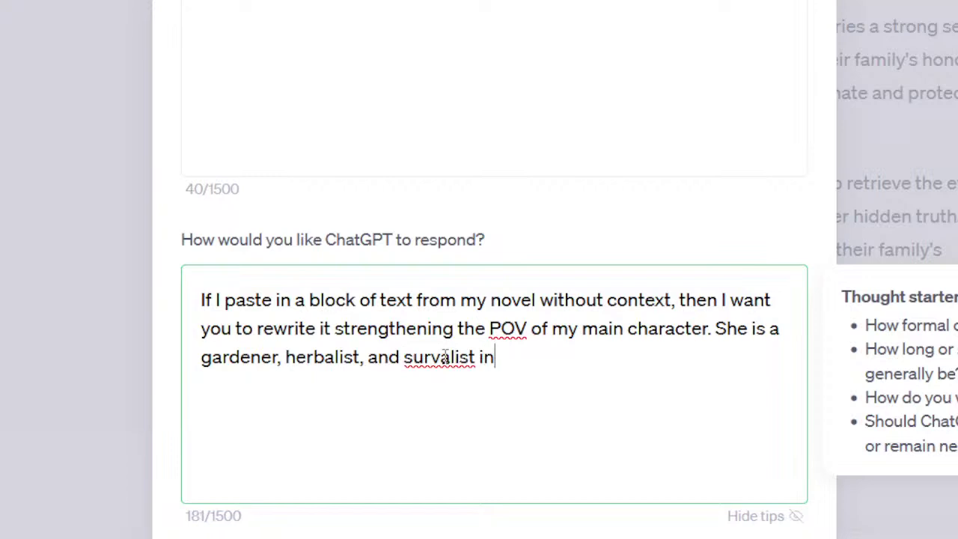
pyautogui.press('BackSpace')
pyautogui.press('BackSpace')
pyautogui.press('BackSpace')
pyautogui.press('BackSpace')
pyautogui.press('BackSpace')
pyautogui.press('BackSpace')
pyautogui.press('BackSpace')
pyautogui.press('BackSpace')
pyautogui.press('BackSpace')
pyautogui.press('BackSpace')
pyautogui.press('BackSpace')
pyautogui.write('rviv')
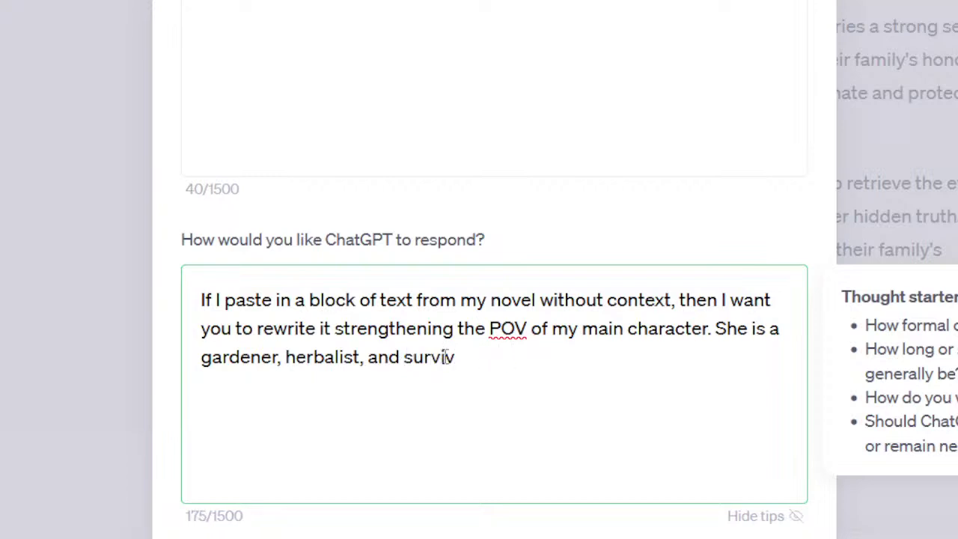
pyautogui.write('alist, and thus is always noticing specific plants')
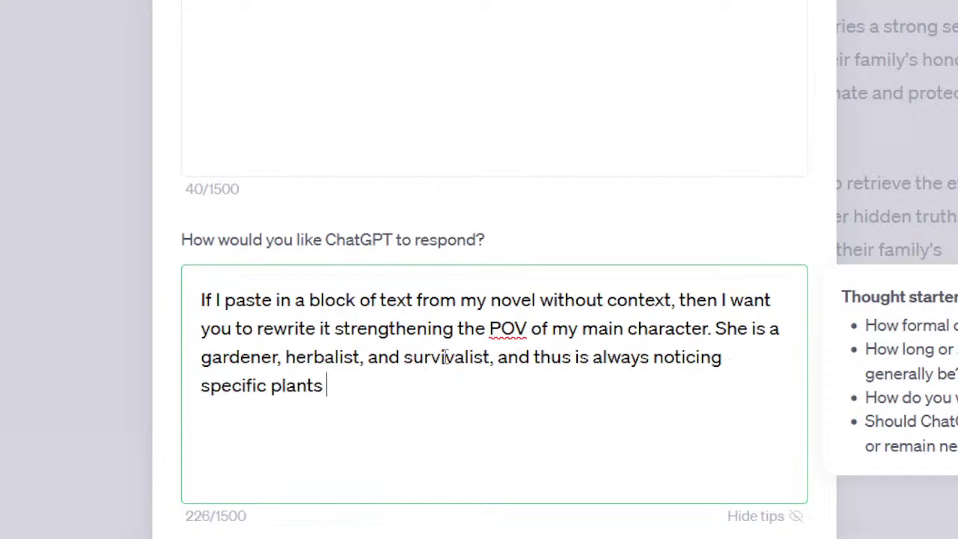
# Finish the instructions with ", remarking on their use, and otherwise expressing her expertise in the wild." and save them.
pyautogui.press('BackSpace')
pyautogui.write(', k')
pyautogui.press('BackSpace')
pyautogui.write('remarking on their use, and otherwise expressin')
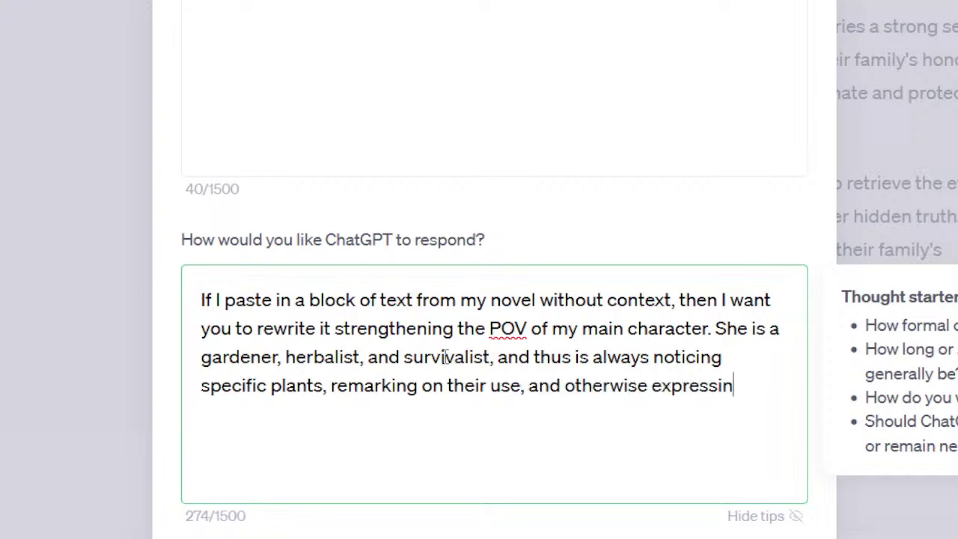
pyautogui.write('g her exper')
pyautogui.press('BackSpace')
pyautogui.write('rtise ')
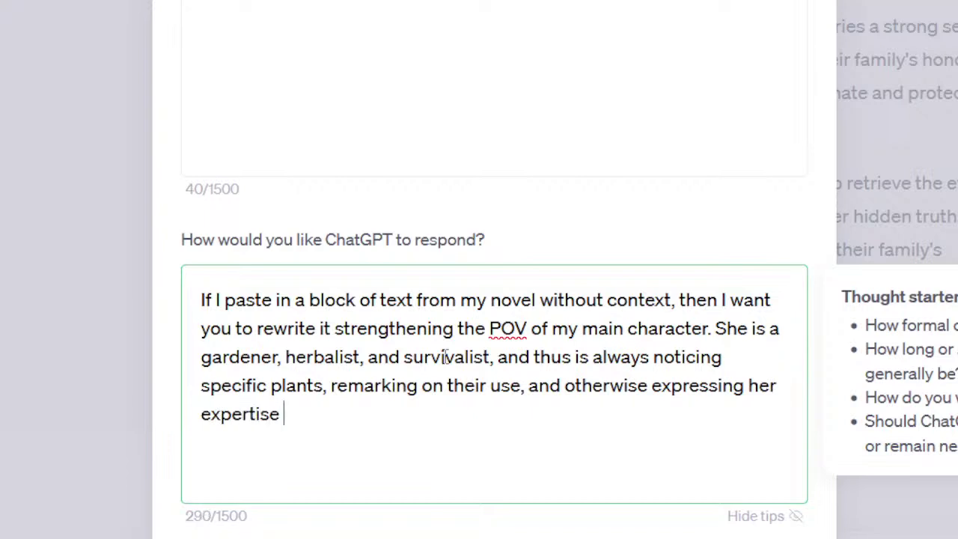
pyautogui.write('in the wirld')
pyautogui.press('BackSpace')
pyautogui.press('BackSpace')
pyautogui.press('BackSpace')
pyautogui.write('ld.')
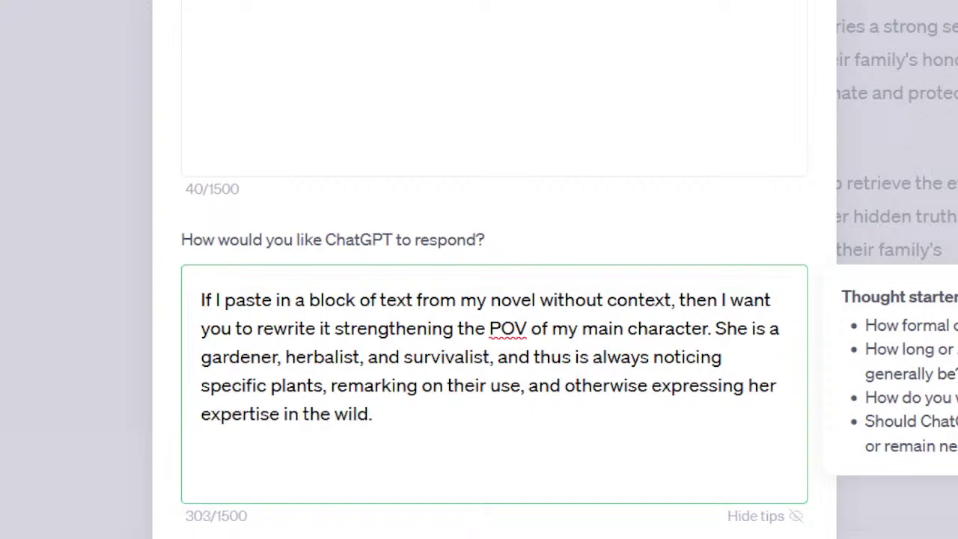
pyautogui.press('Tab')
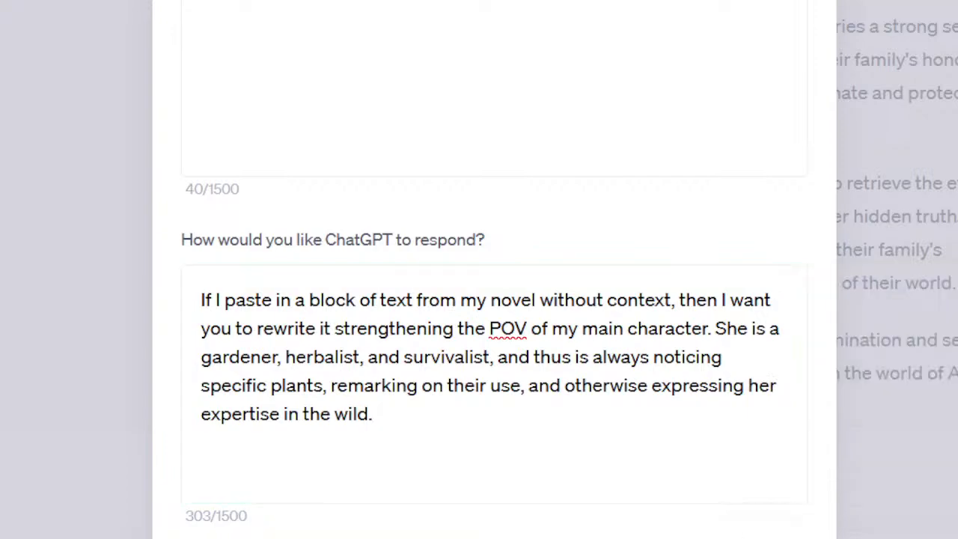
pyautogui.press('Return')
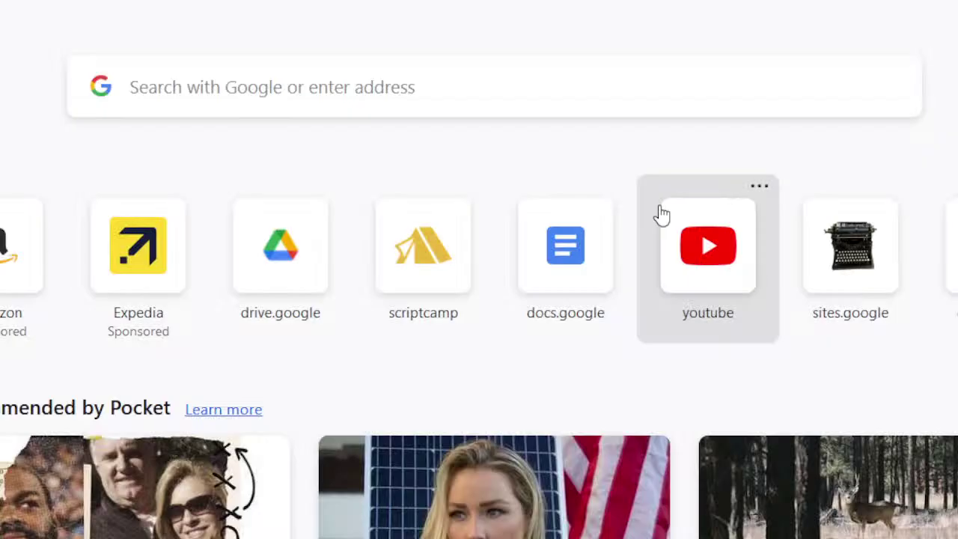
# Search Google for "a tale of two cities" and open the Project Gutenberg eBook from the results.
pyautogui.write('a tale of two cities')
pyautogui.press('Return')
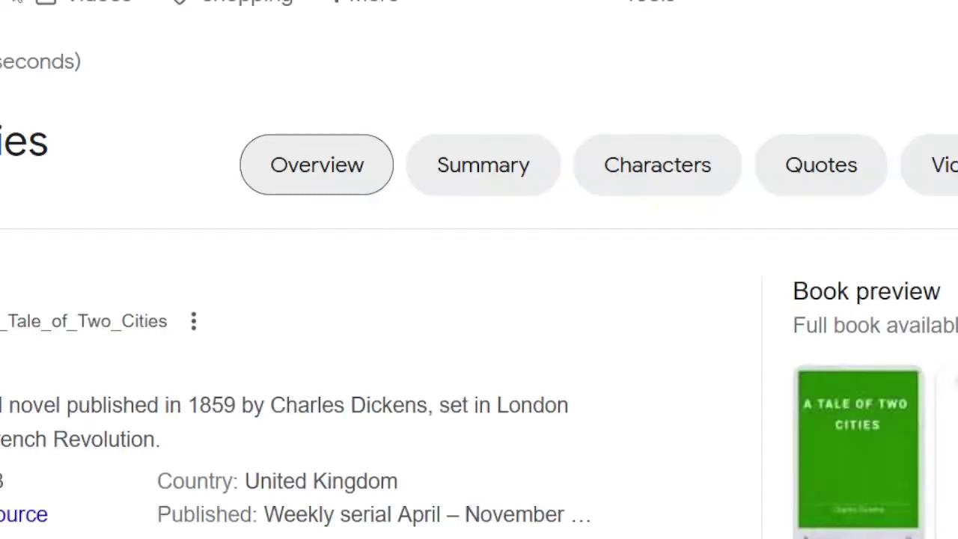
pyautogui.scroll(-5, 32, 118)
pyautogui.scroll(-5, 33, 118)
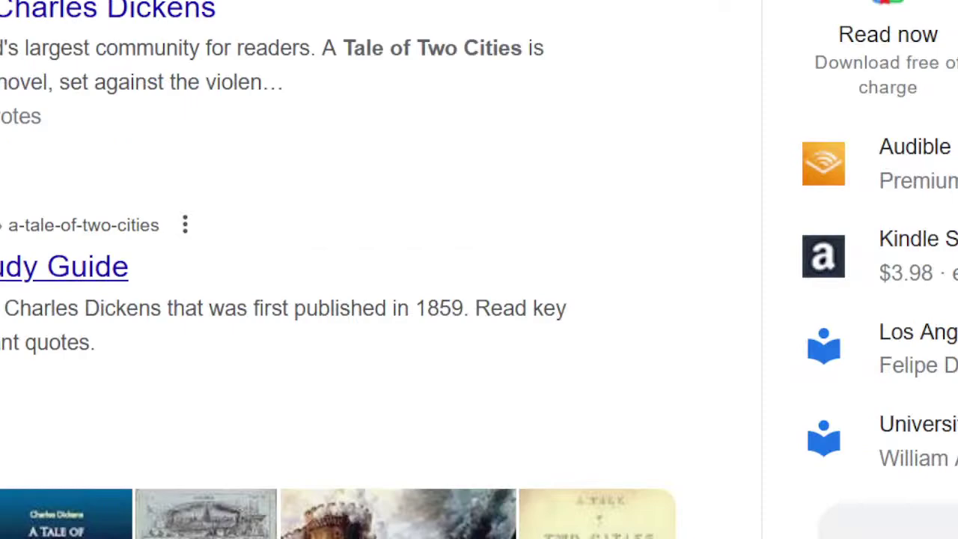
pyautogui.scroll(-15, 479, 269)
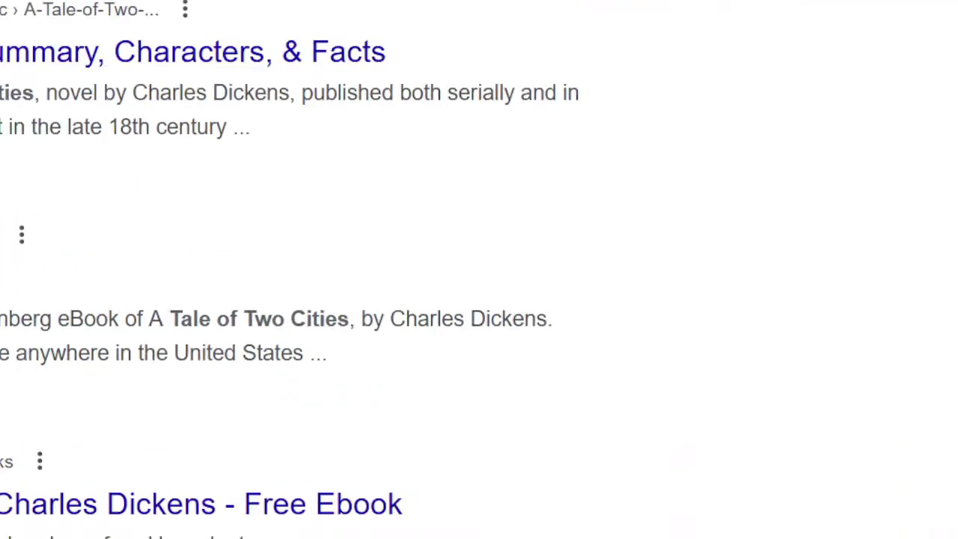
pyautogui.scroll(-10, 479, 270)
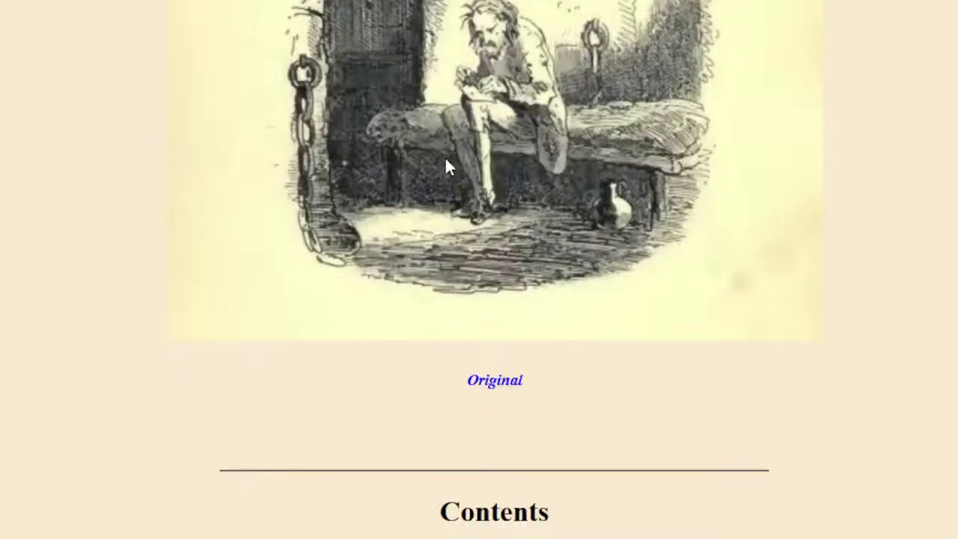
# Copy the first two paragraphs of the novel's opening chapter, ending with "things in general were settled for ever.".
pyautogui.scroll(-14, 445, 161)
pyautogui.scroll(6, 392, 166)
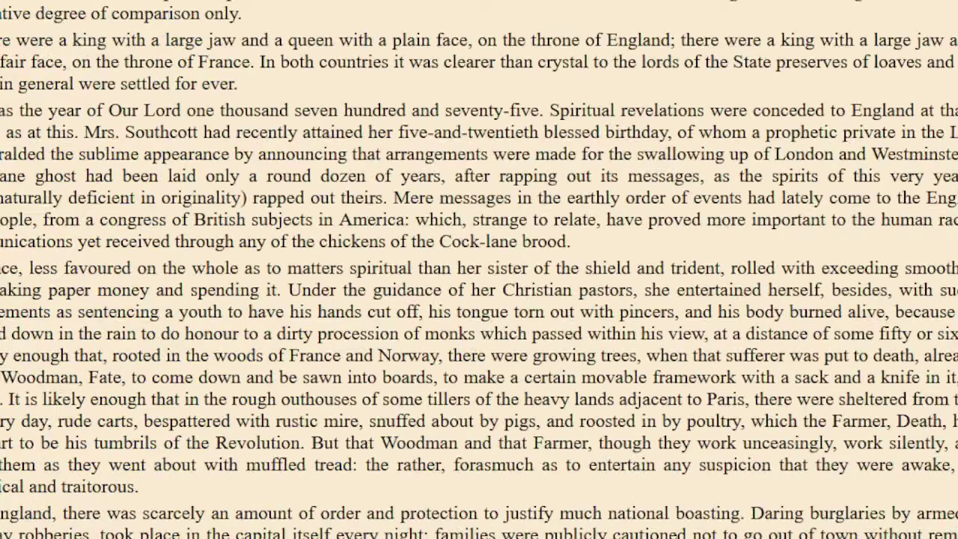
pyautogui.tripleClick(119, 12)
pyautogui.moveTo(119, 13); pyautogui.dragTo(315, 49)
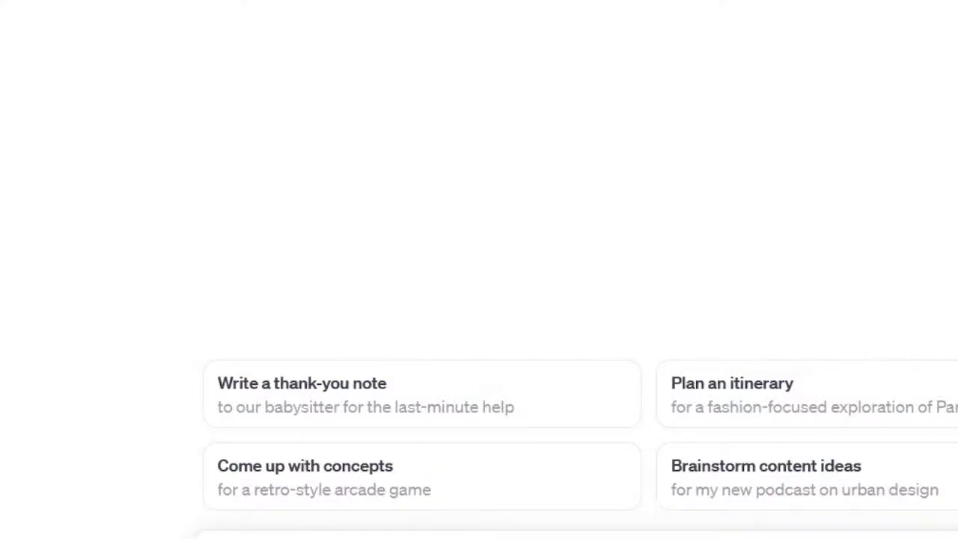
# Paste the copied novel passage without context into a new ChatGPT chat, send it, and read the rewritten version.
pyautogui.hotkey('ctrl', 'v')
pyautogui.press('Return')
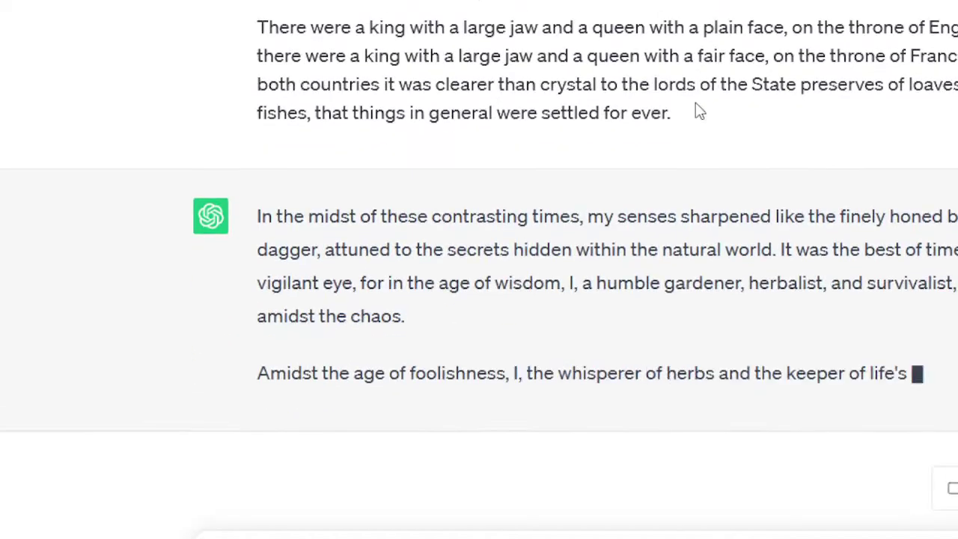
pyautogui.scroll(2, 666, 128)
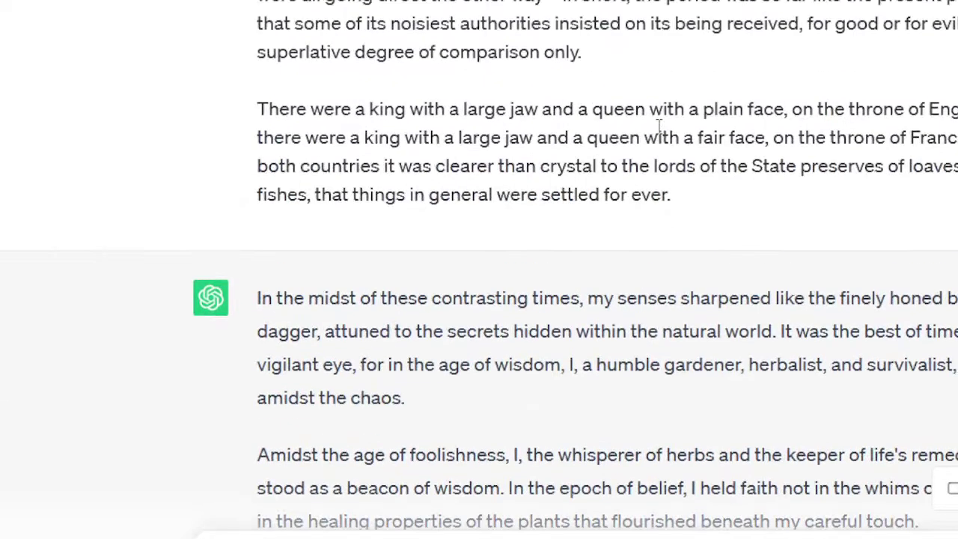
pyautogui.scroll(-5, 601, 179)
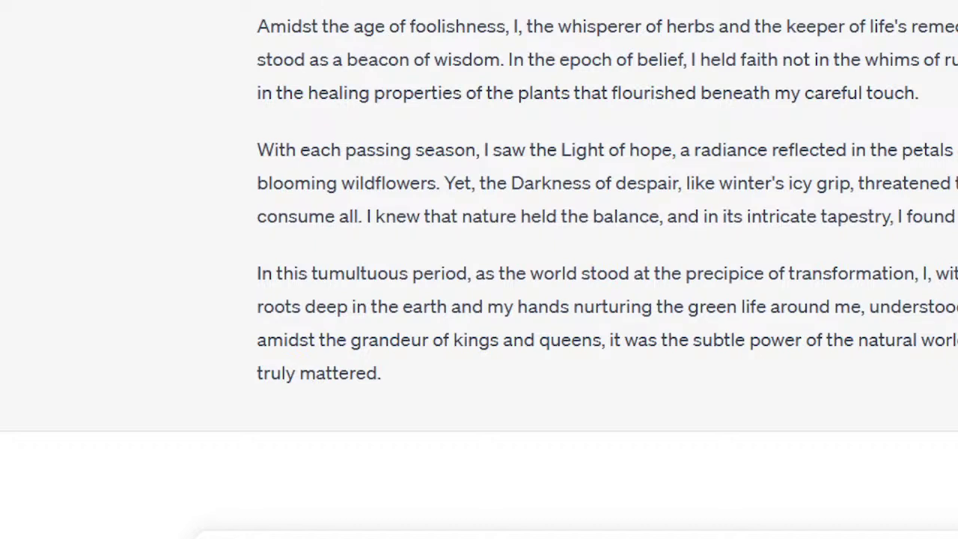
pyautogui.moveTo(557, 26); pyautogui.dragTo(497, 58)
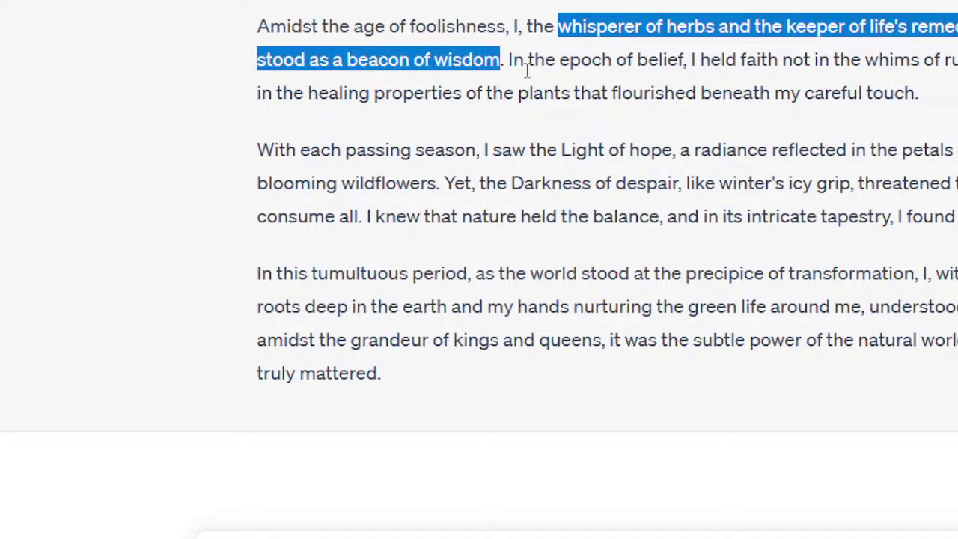
pyautogui.click(516, 30)
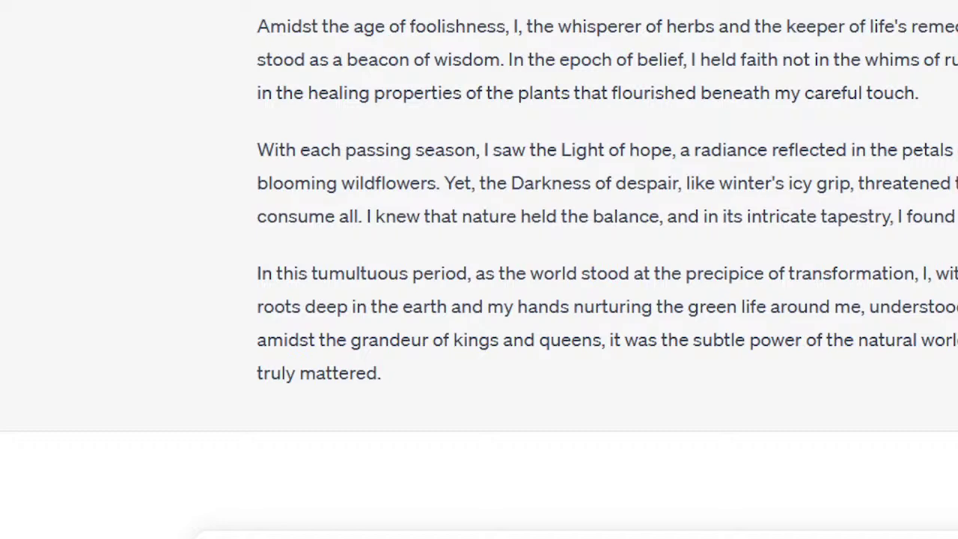
# Send the follow-up "Write this in third person." and read through the rewritten passage.
pyautogui.press('Return')
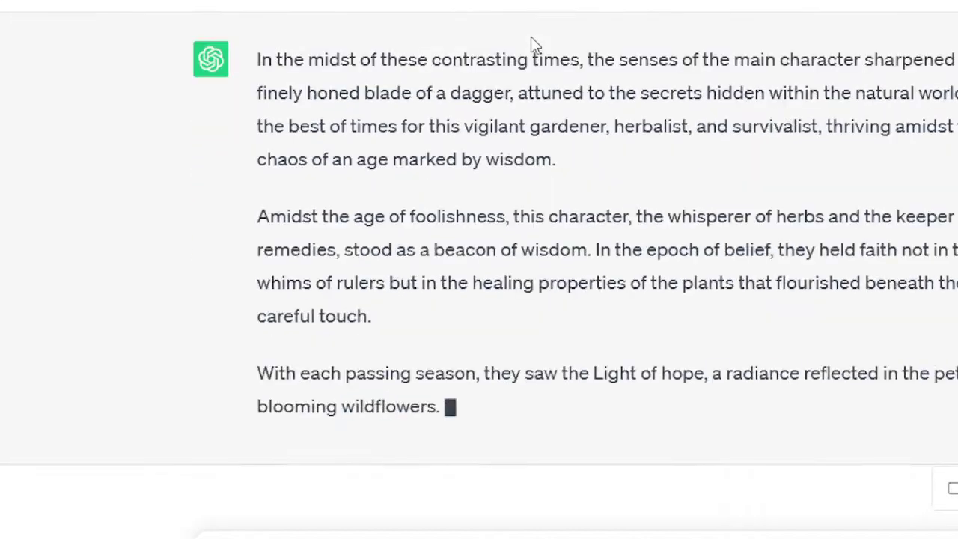
pyautogui.scroll(5, 793, 128)
pyautogui.moveTo(795, 128); pyautogui.dragTo(772, 163)
pyautogui.click(545, 140)
pyautogui.scroll(-4, 545, 139)
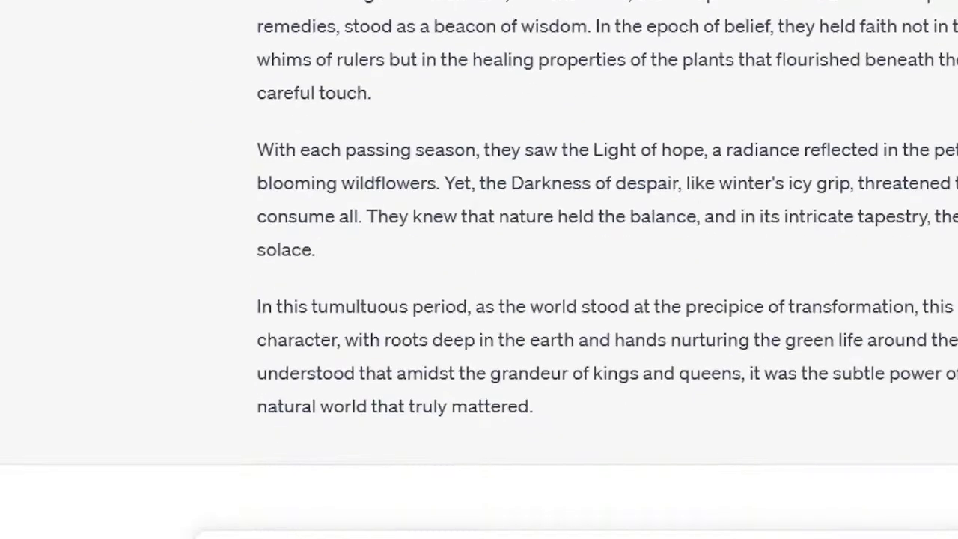
pyautogui.scroll(-1, 457, 470)
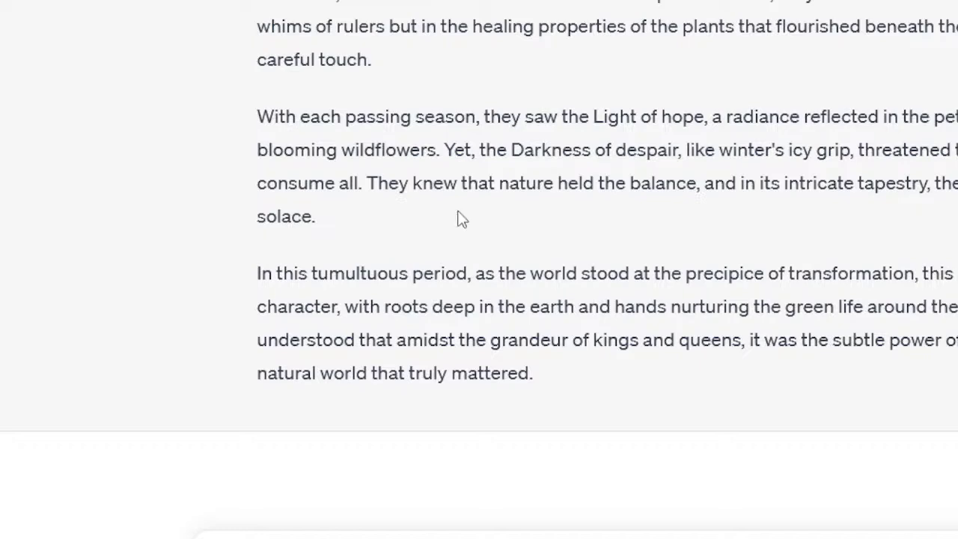
# Compare the earlier rewrites, request "Write this as hulk hogan", and read the new version.
pyautogui.scroll(10, 379, 58)
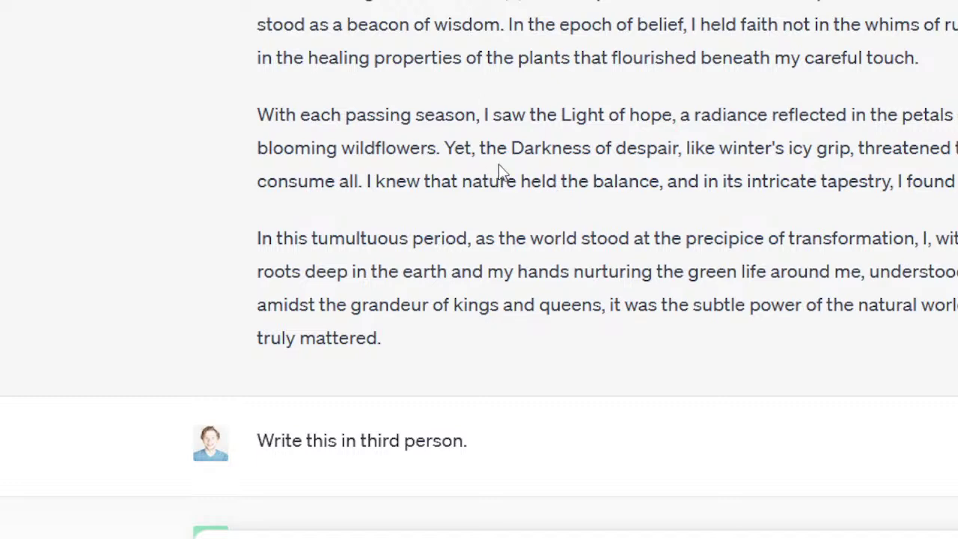
pyautogui.scroll(-4, 501, 175)
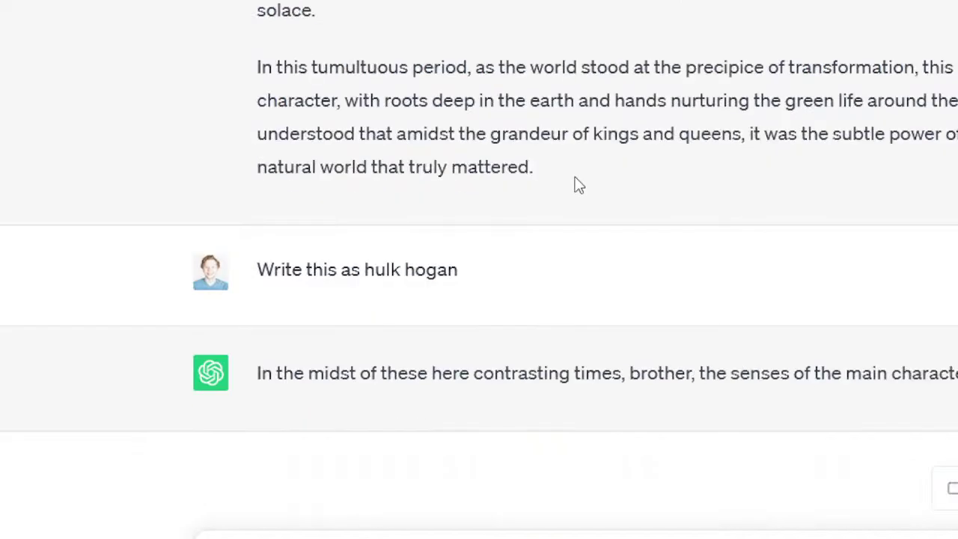
pyautogui.scroll(-1, 591, 157)
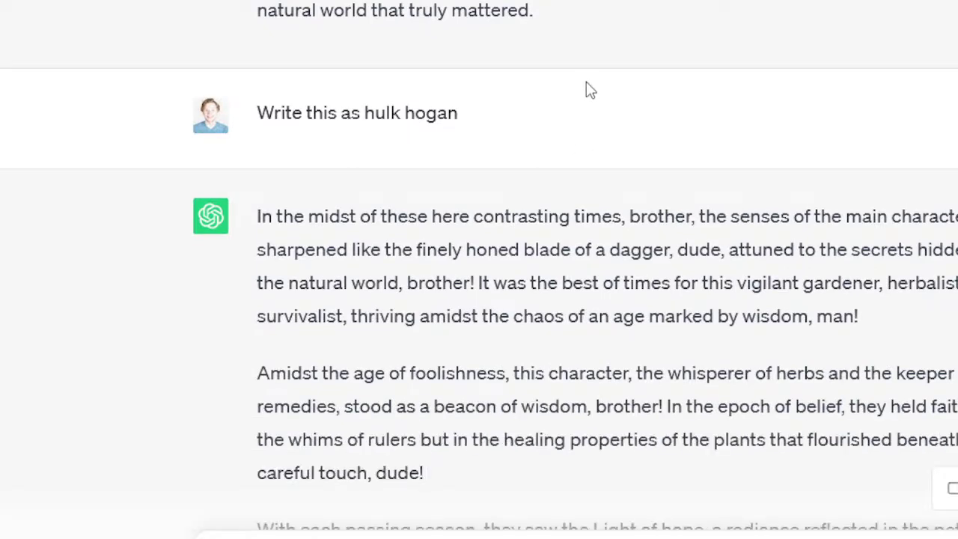
pyautogui.scroll(-2, 544, 188)
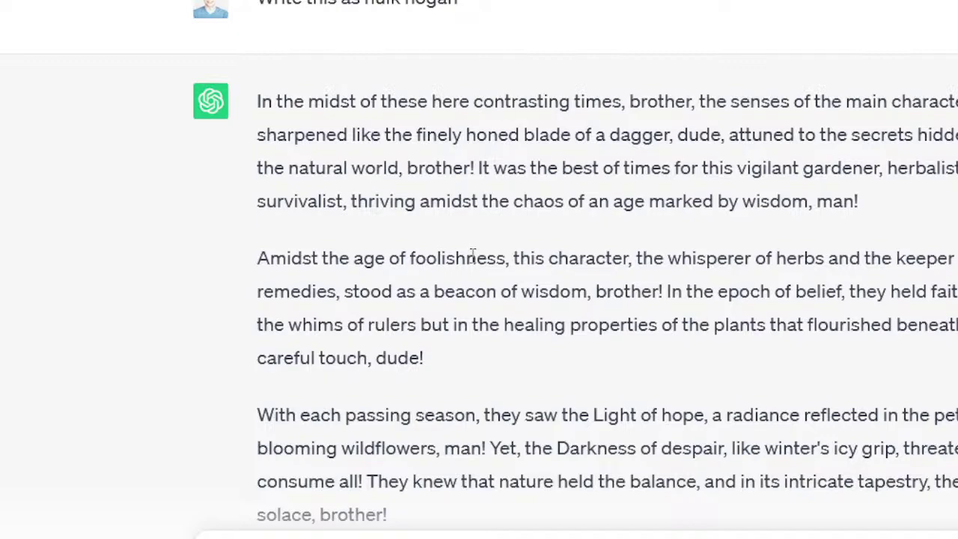
pyautogui.scroll(-4, 470, 250)
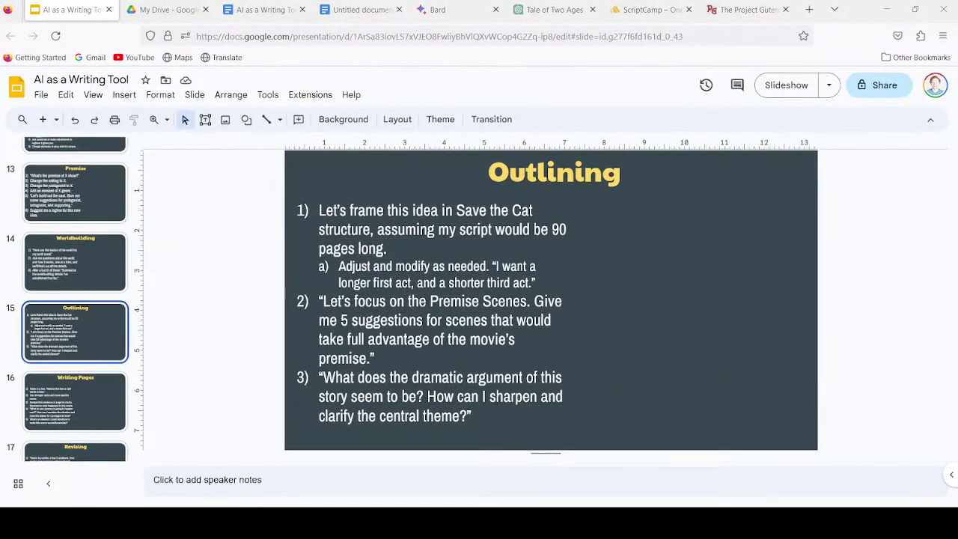
# Switch to the writing presentation and present its Outlining slide full screen.
pyautogui.click(778, 88)
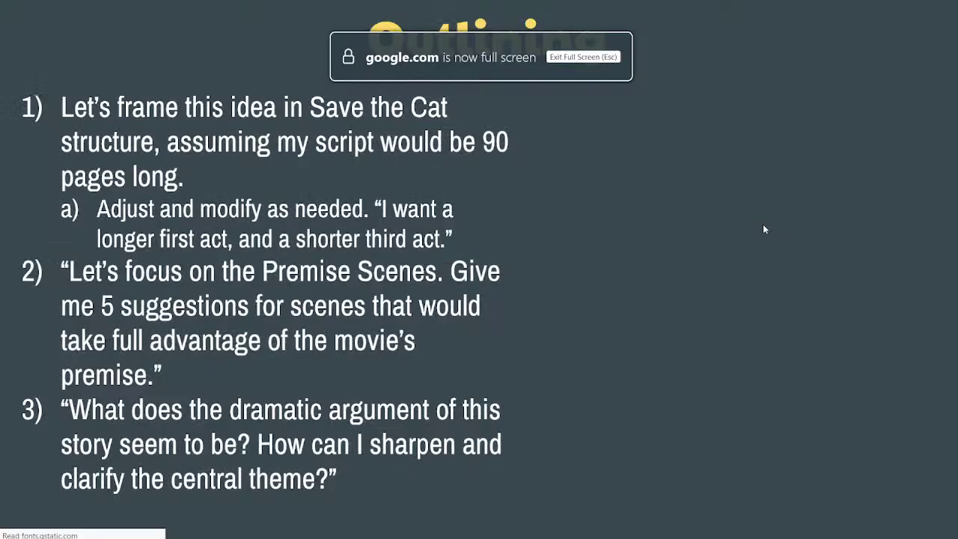
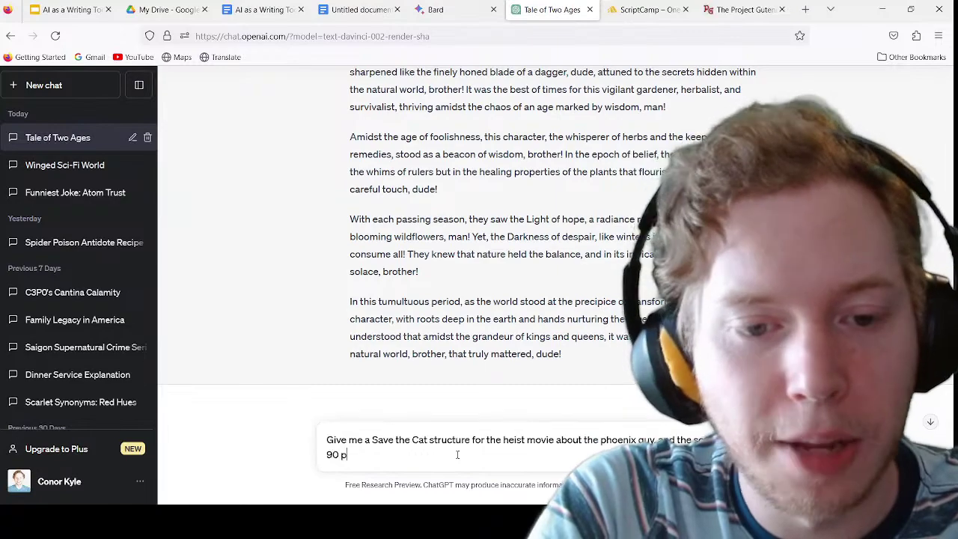
# Ask ChatGPT for a Save the Cat structure for the phoenix guy heist movie, 90 pages long, and review its acts.
pyautogui.press('Return')
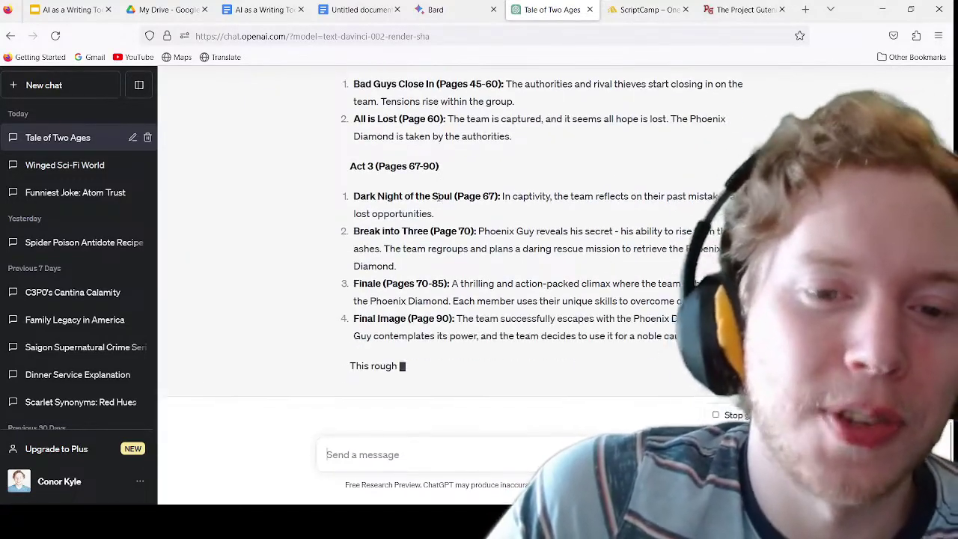
pyautogui.scroll(8, 471, 139)
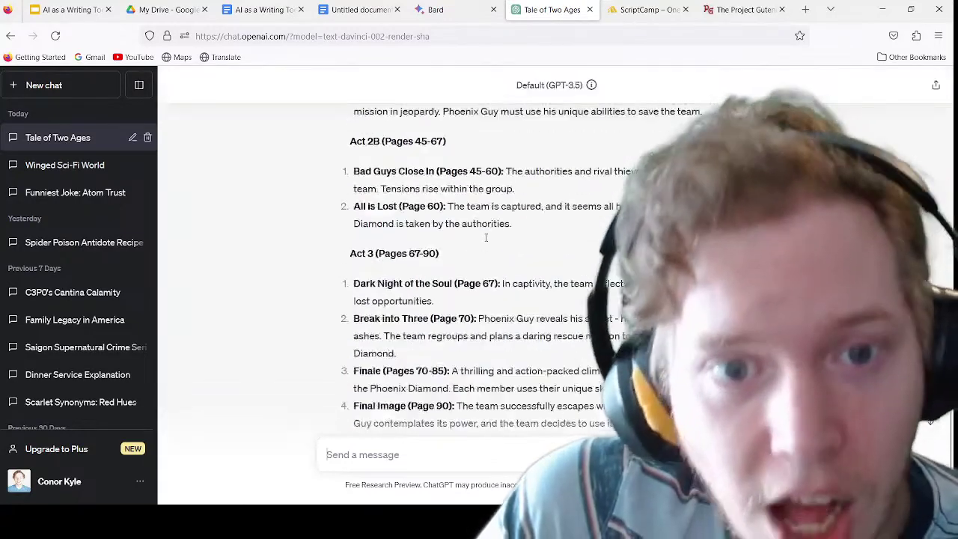
pyautogui.scroll(3, 485, 236)
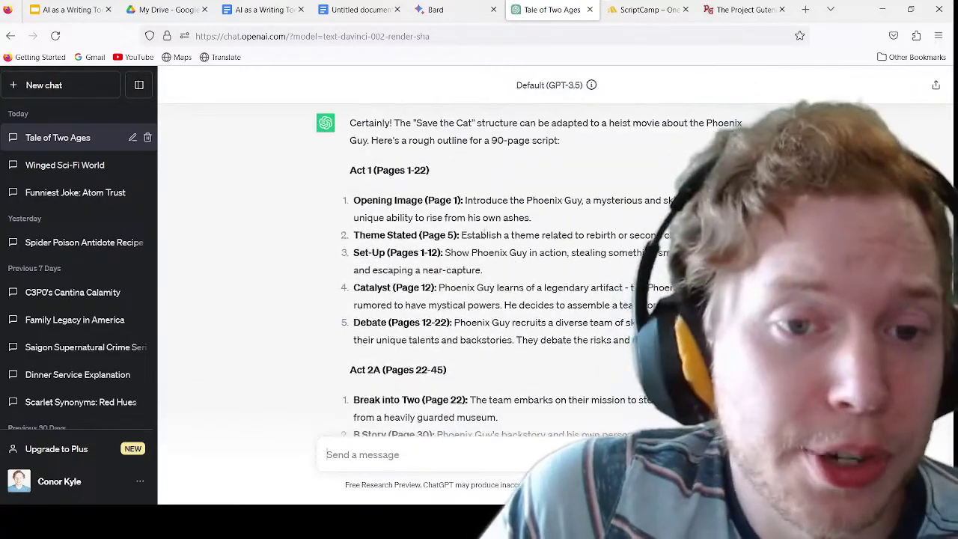
pyautogui.scroll(-3, 491, 187)
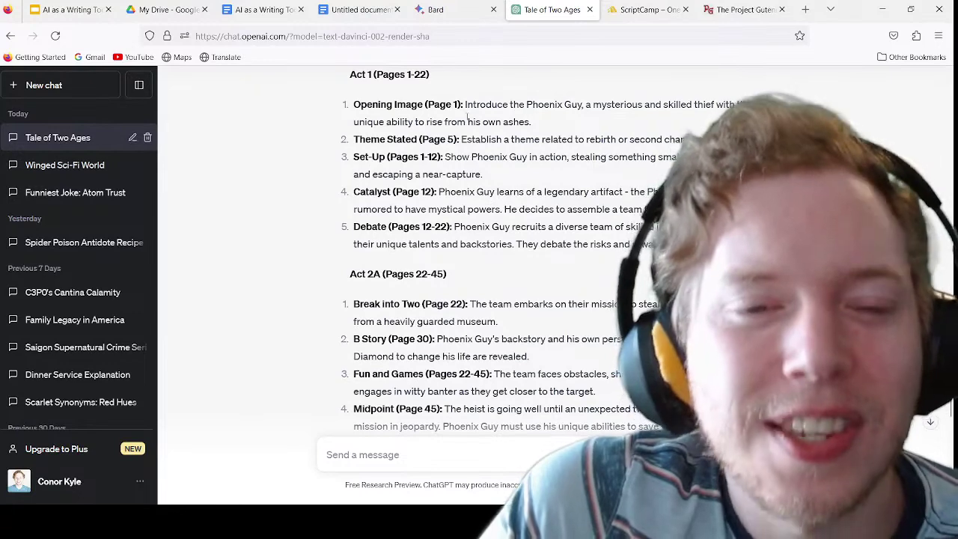
pyautogui.moveTo(465, 106); pyautogui.dragTo(533, 122)
pyautogui.click(545, 124)
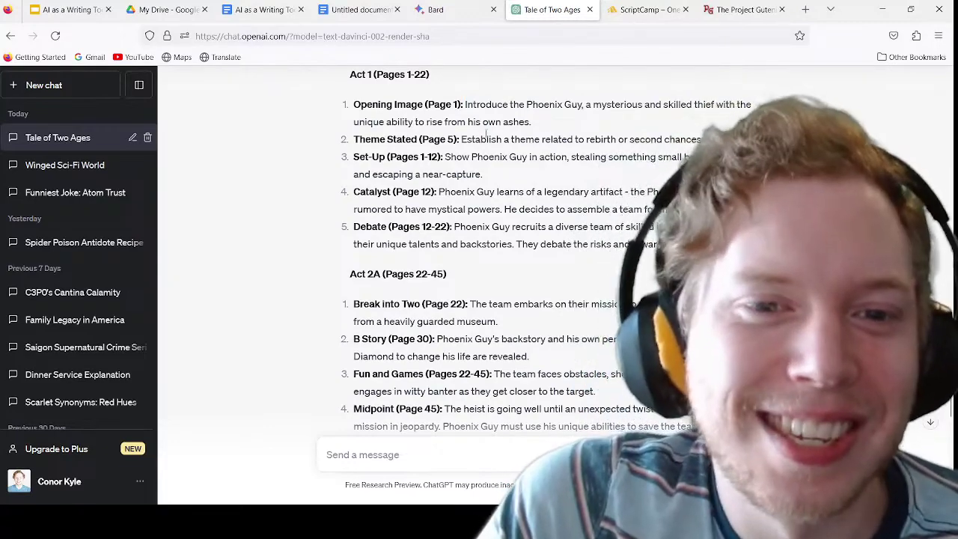
# Copy the Save the Cat prompt from this chat and send it in the Winged Sci-Fi World chat.
pyautogui.scroll(10, 395, 223)
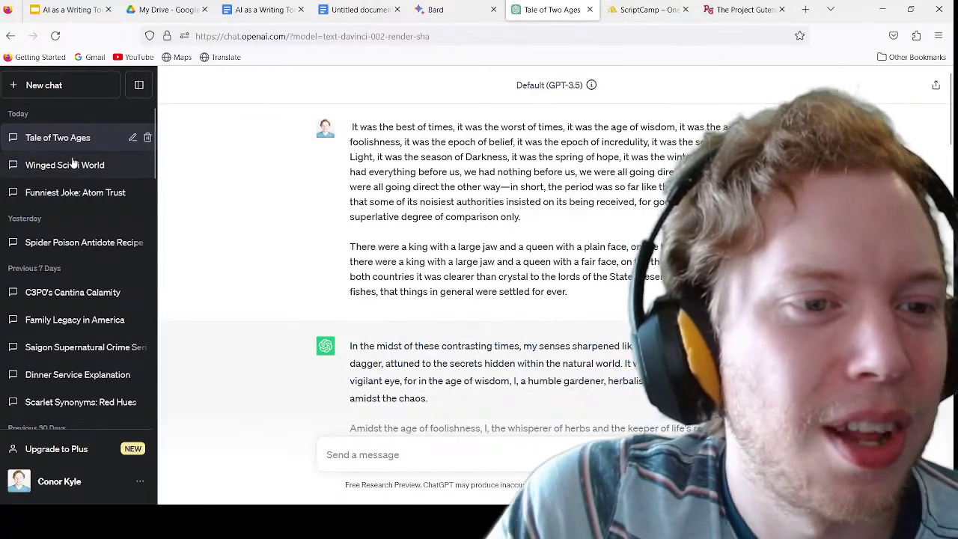
pyautogui.scroll(-15, 450, 254)
pyautogui.scroll(10, 449, 254)
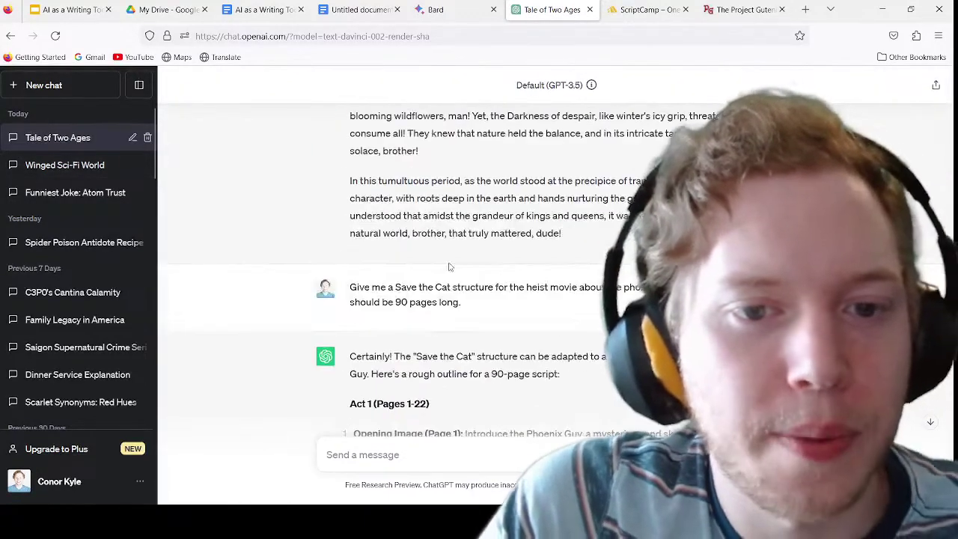
pyautogui.tripleClick(446, 300)
pyautogui.hotkey('ctrl', 'c')
pyautogui.click(73, 166)
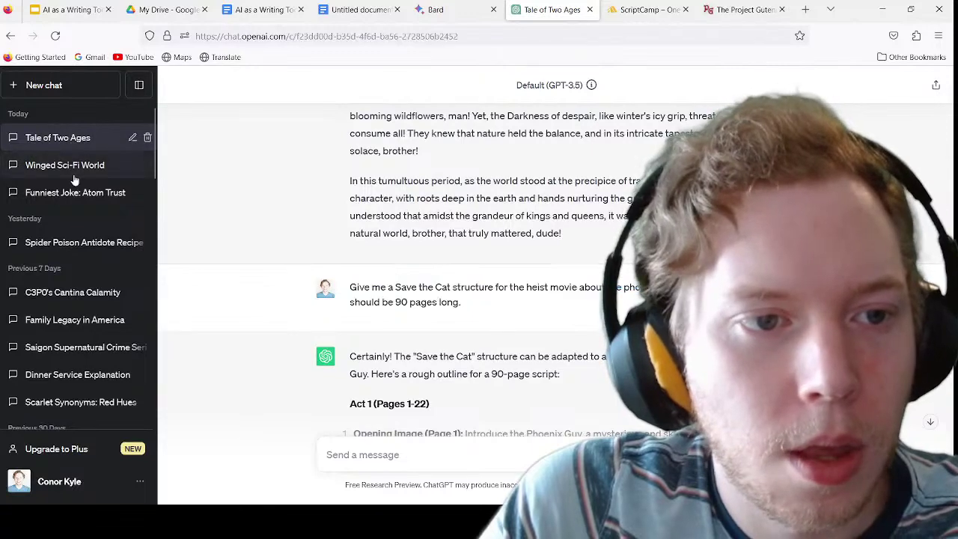
pyautogui.click(442, 449)
pyautogui.hotkey('ctrl', 'v')
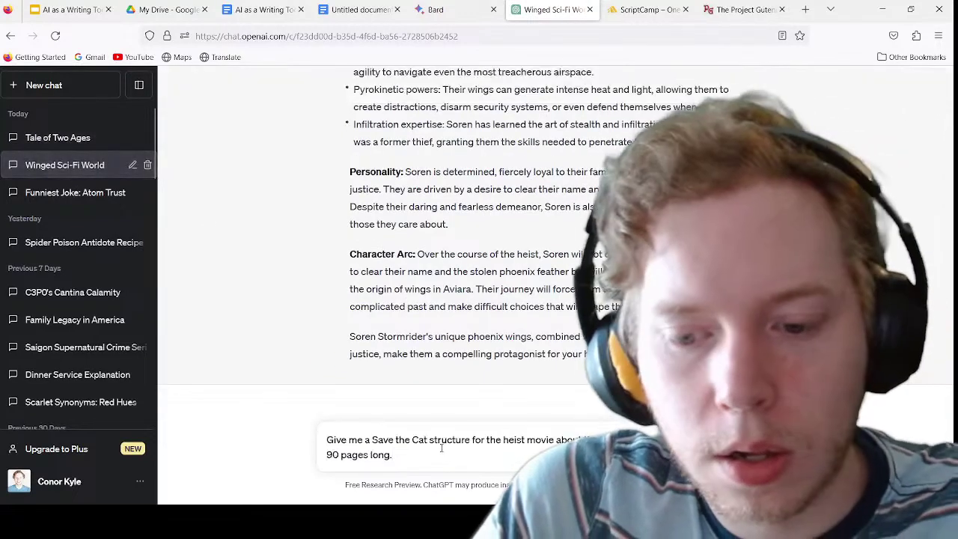
pyautogui.press('Return')
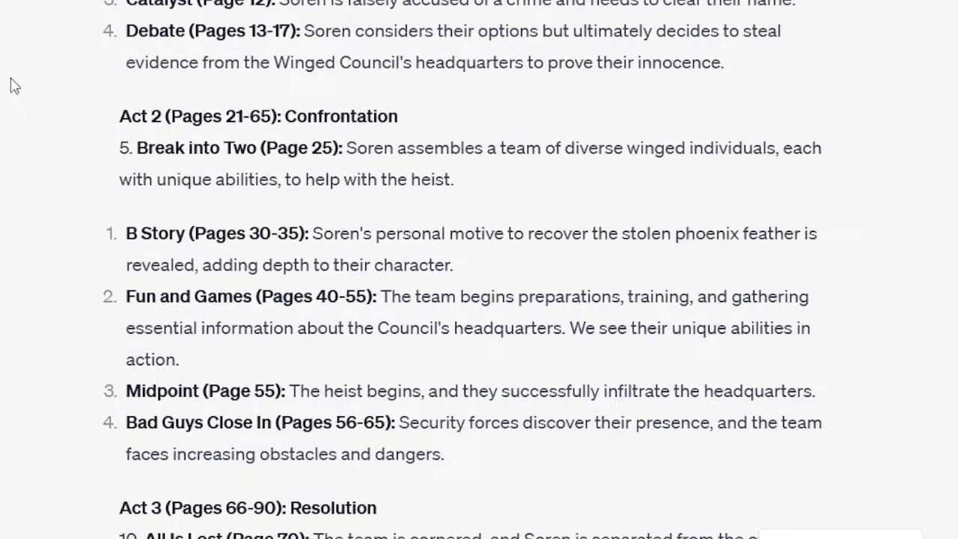
# Review the beats of the Soren heist outline and ask for a more visceral catalyst.
pyautogui.moveTo(372, 5); pyautogui.dragTo(645, 6)
pyautogui.click(645, 6)
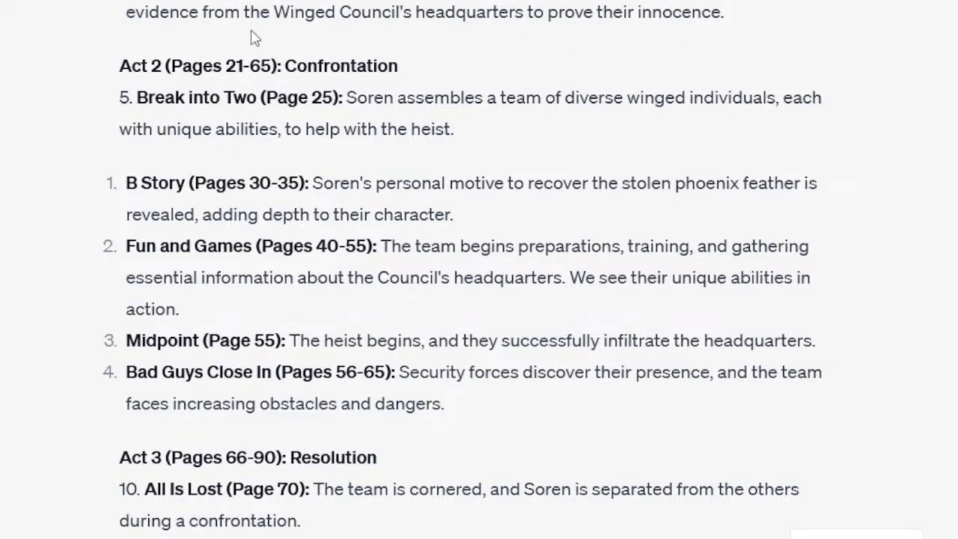
pyautogui.scroll(-7, 298, 247)
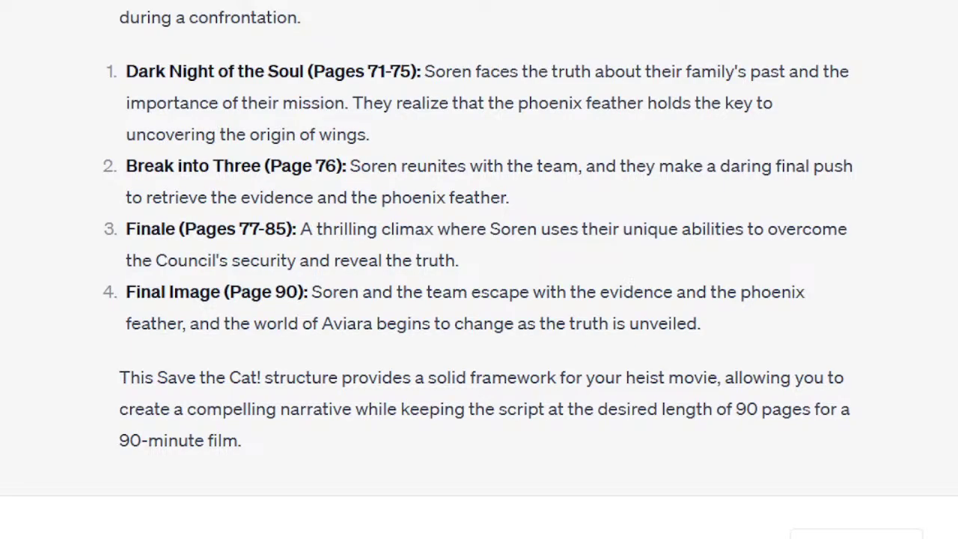
pyautogui.scroll(11, 308, 324)
pyautogui.scroll(-5, 308, 323)
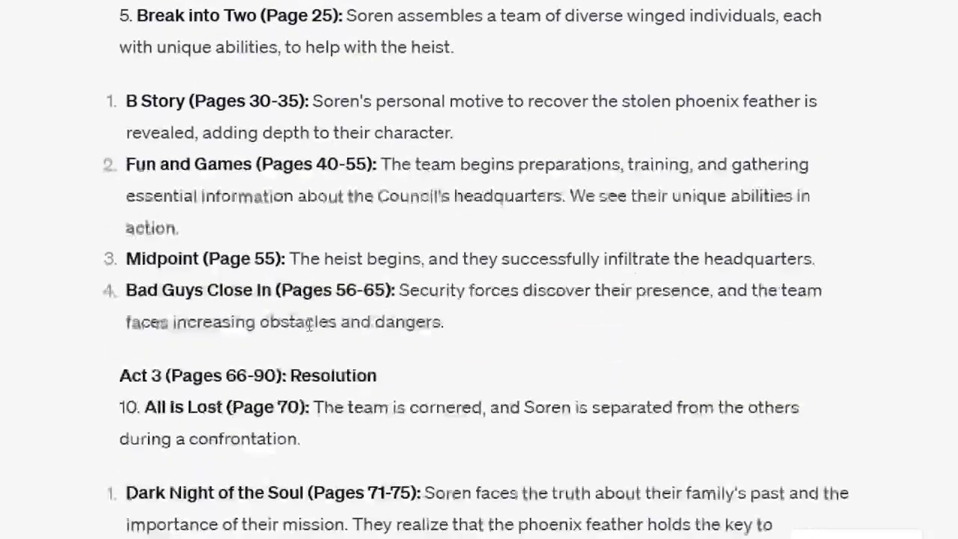
pyautogui.scroll(2, 308, 323)
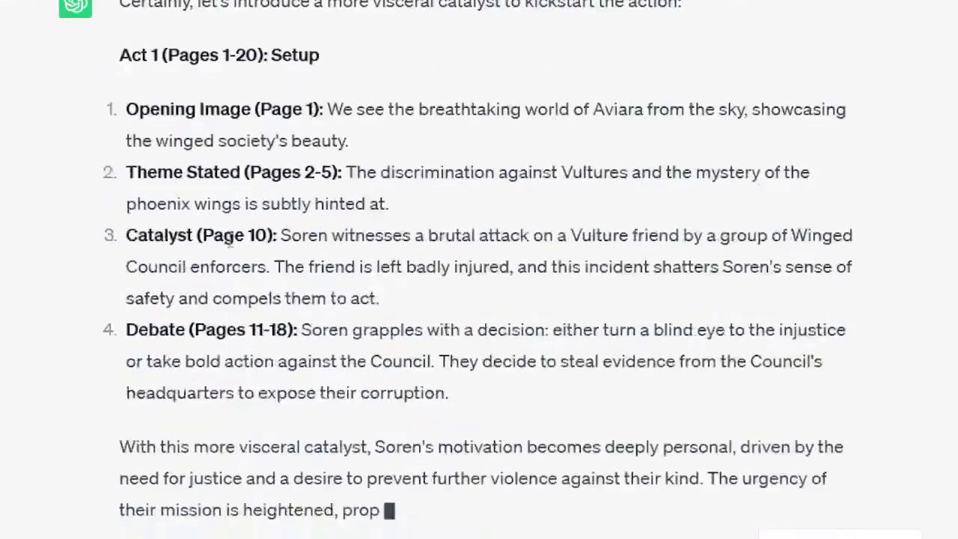
# Examine the revised Catalyst (Page 10) beat in Act 1 of the heist outline.
pyautogui.doubleClick(318, 165)
pyautogui.moveTo(317, 165); pyautogui.dragTo(441, 259)
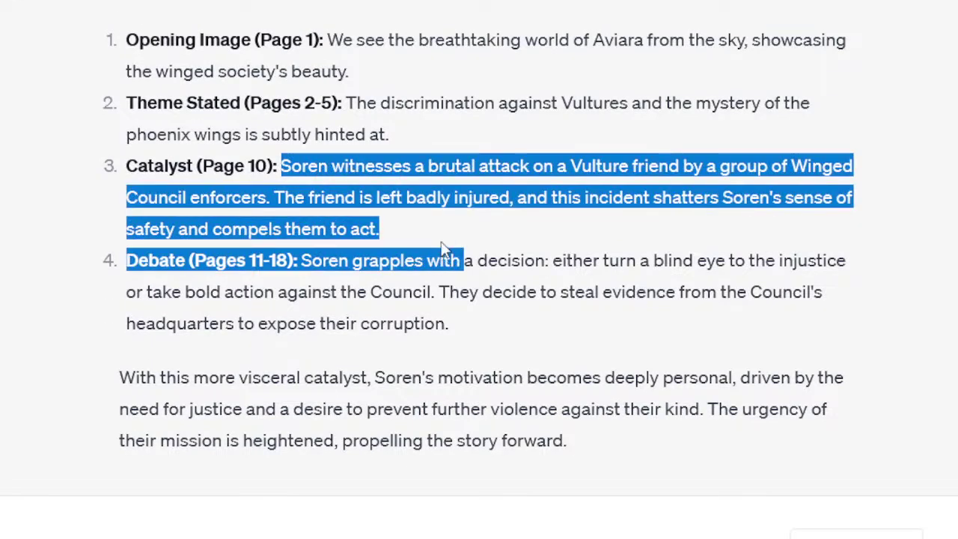
pyautogui.click(442, 216)
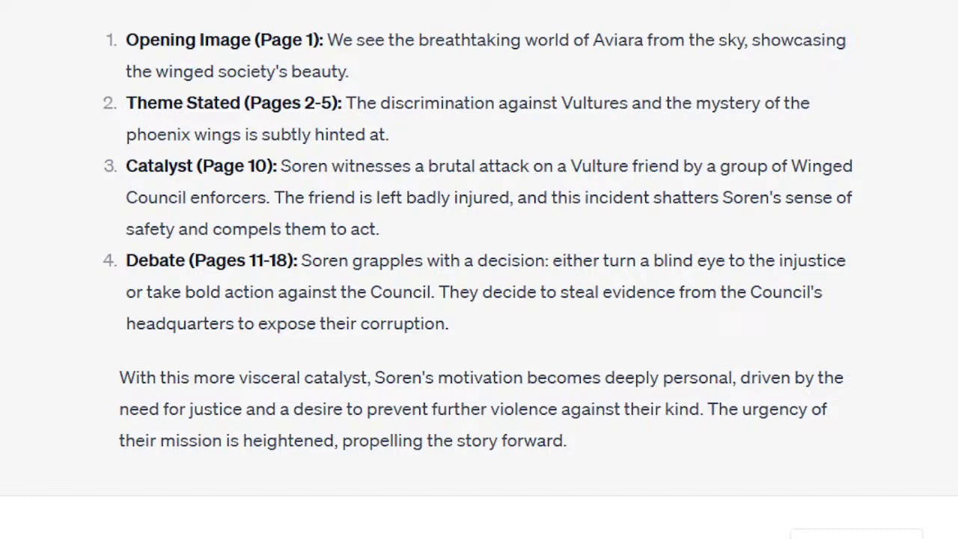
# Ask for the story's dramatic argument and review the closing paragraph on its central theme.
pyautogui.press('Return')
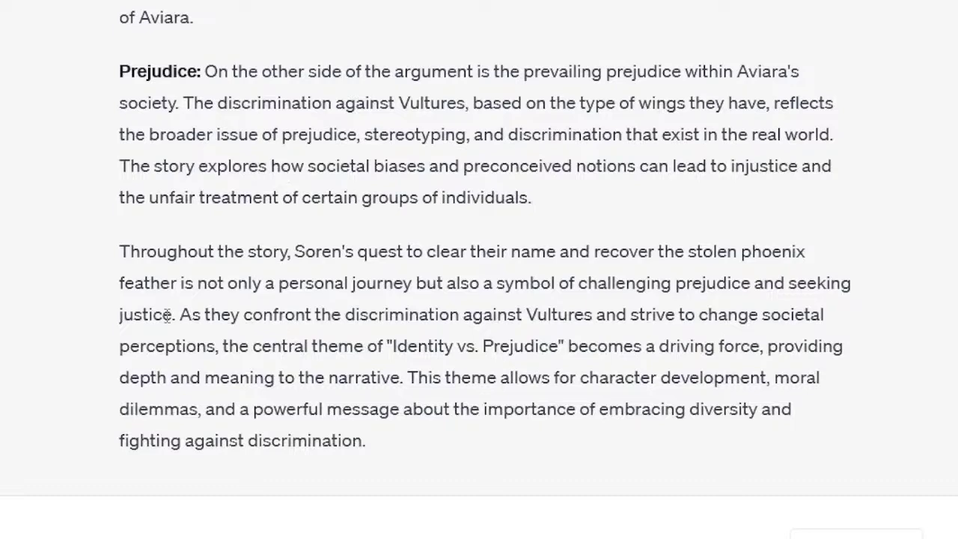
pyautogui.moveTo(177, 314); pyautogui.dragTo(556, 345)
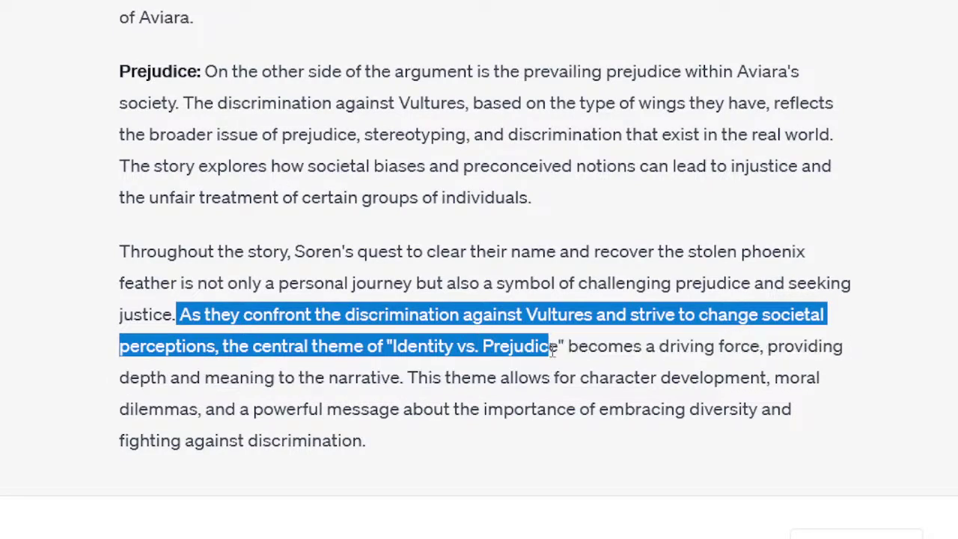
pyautogui.click(487, 273)
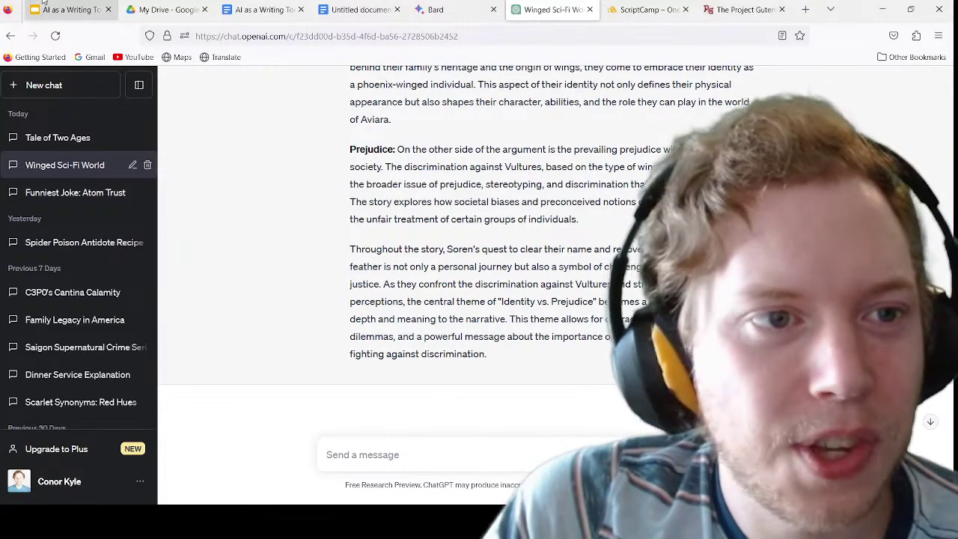
# Check the prompts on the presentation's Outlining slide and return to the Winged Sci-Fi World chat.
pyautogui.click(67, 10)
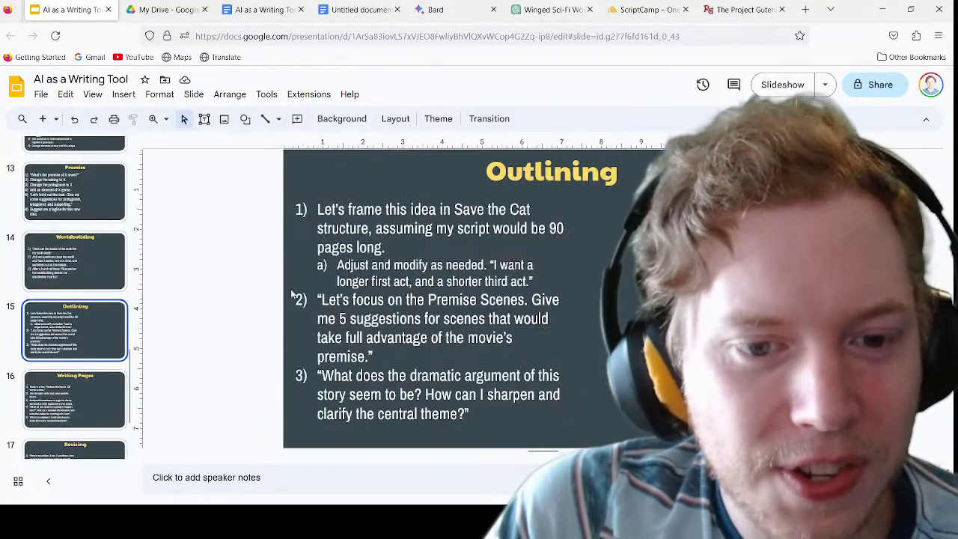
pyautogui.click(799, 89)
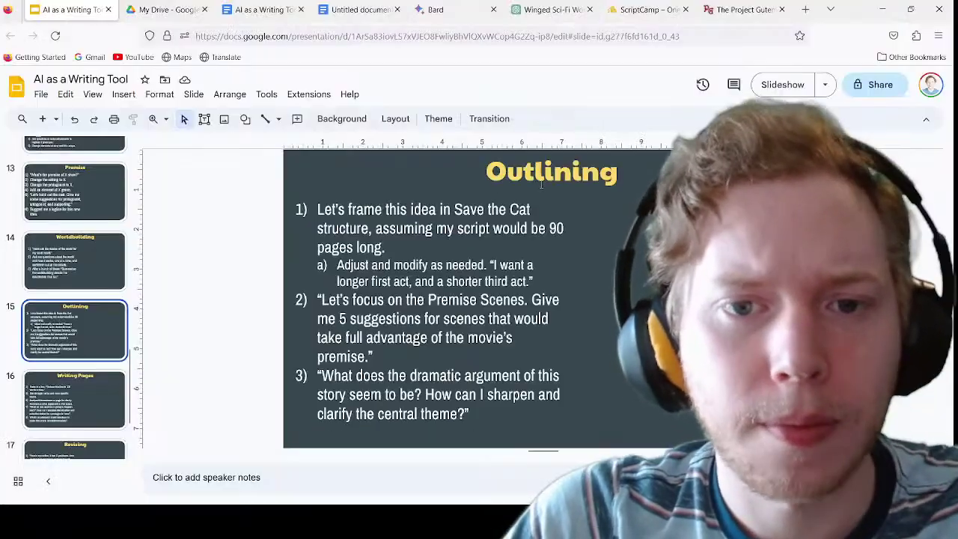
pyautogui.click(548, 9)
pyautogui.scroll(-3, 490, 329)
# Ask for 5 suggestions for Fun and Games scenes mid-movie that use the premise to its potential, and review the suggested scenes.
pyautogui.write('Give ')
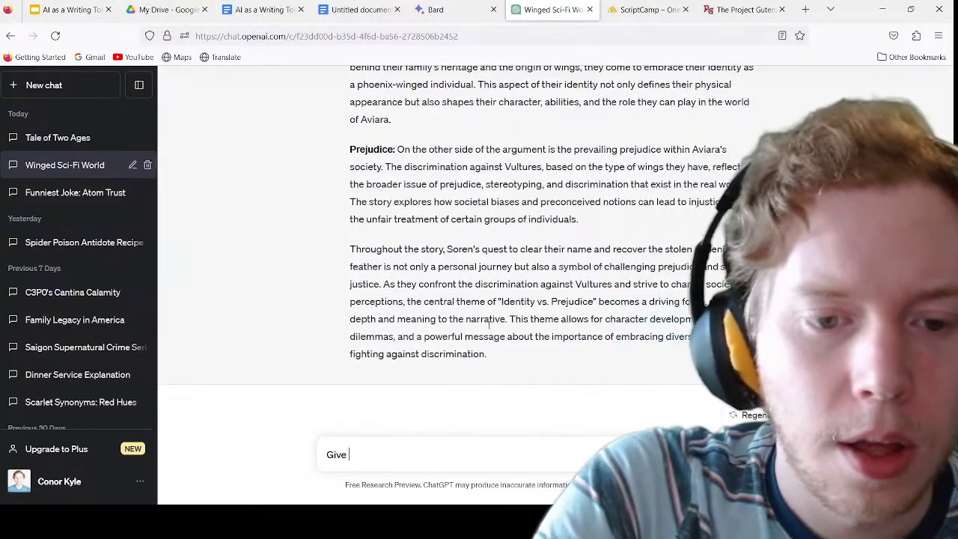
pyautogui.write('me 5 suggestions for')
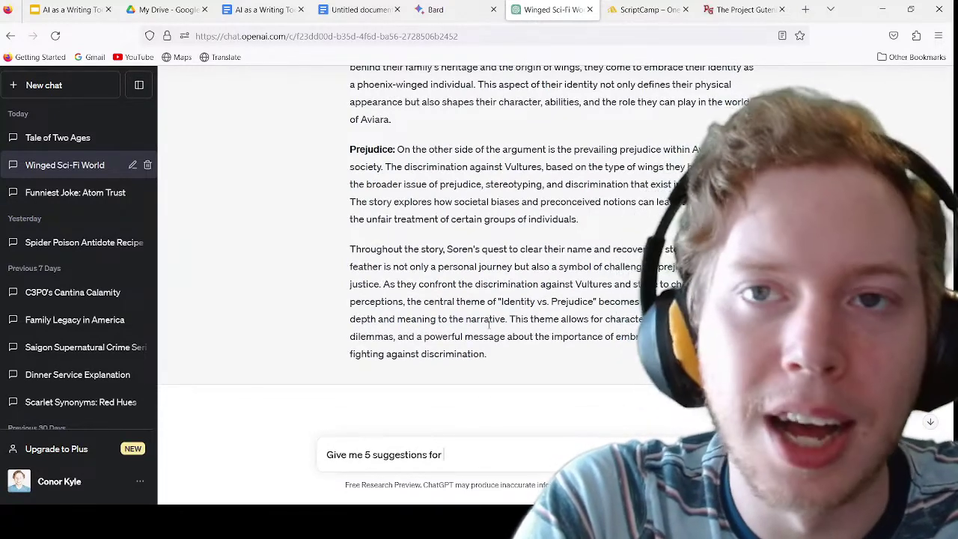
pyautogui.write(' Fund and')
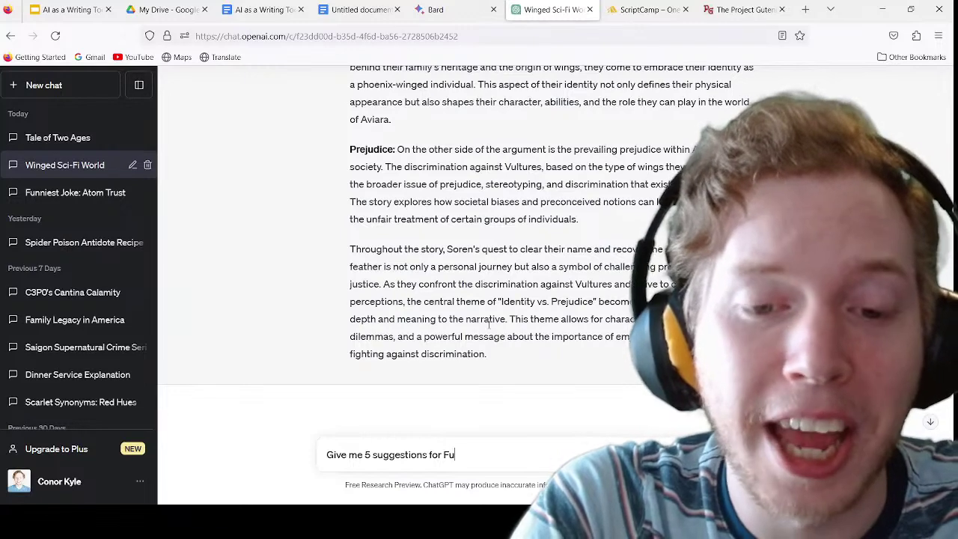
pyautogui.press('BackSpace')
pyautogui.press('BackSpace')
pyautogui.press('BackSpace')
pyautogui.press('BackSpace')
pyautogui.press('BackSpace')
pyautogui.write('and Games scenes in the mi')
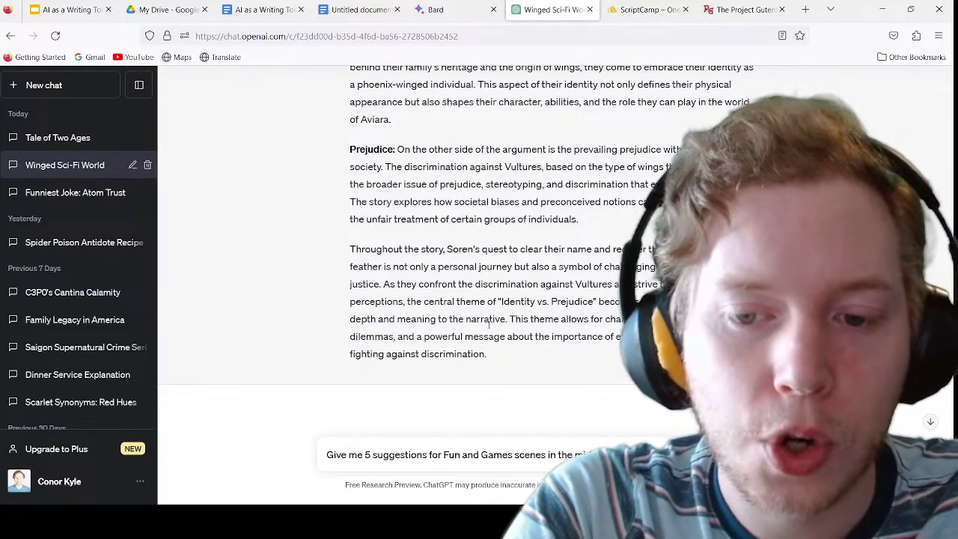
pyautogui.write('adv')
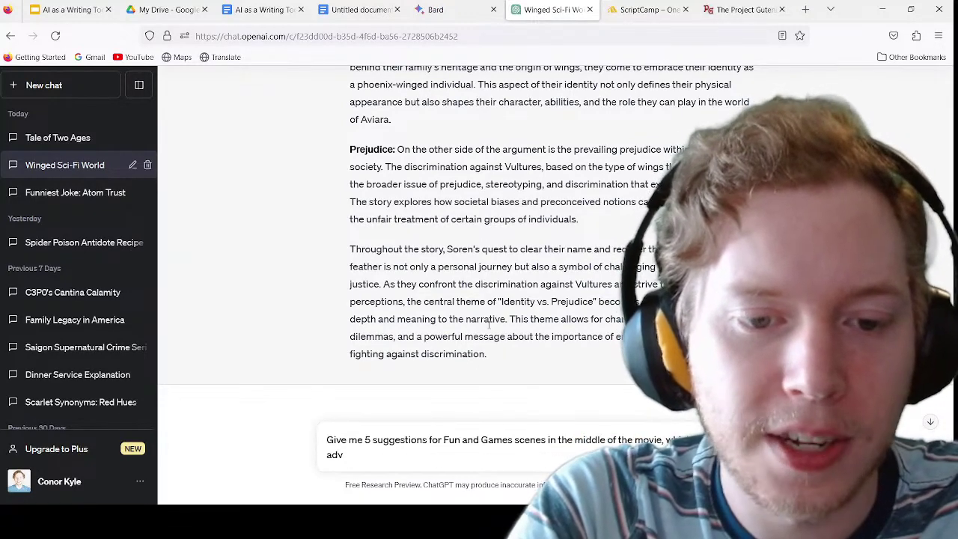
pyautogui.write('antage of the mo')
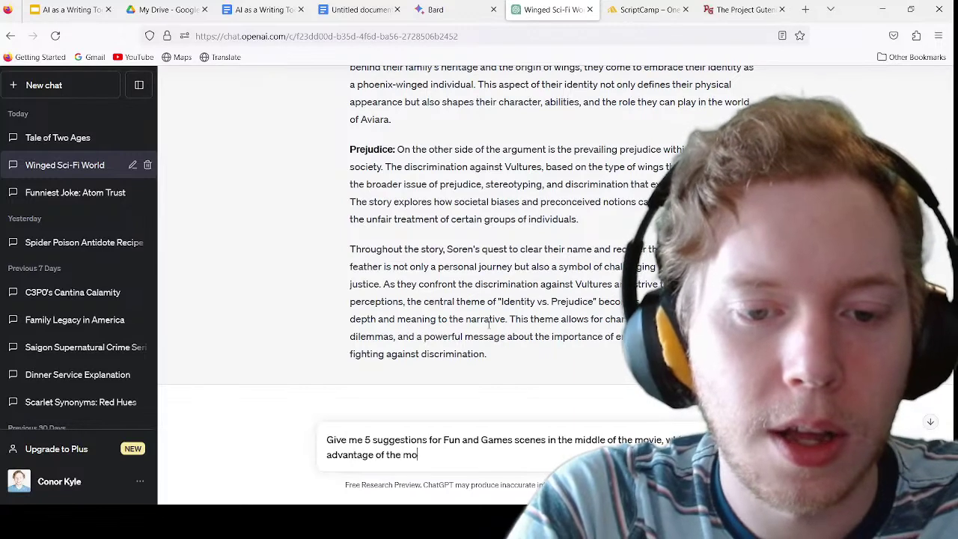
pyautogui.press('BackSpace')
pyautogui.press('BackSpace')
pyautogui.write('premise, and use it')
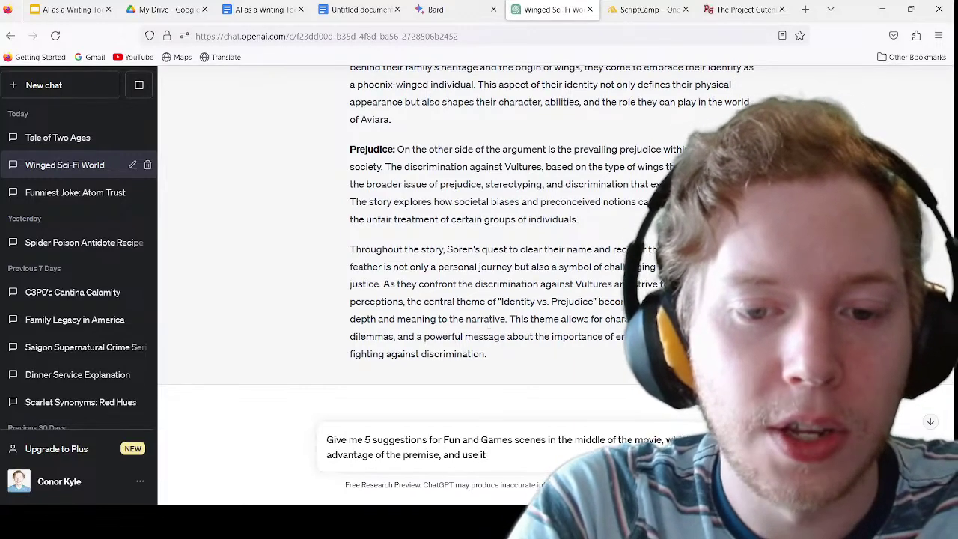
pyautogui.write(' to it s')
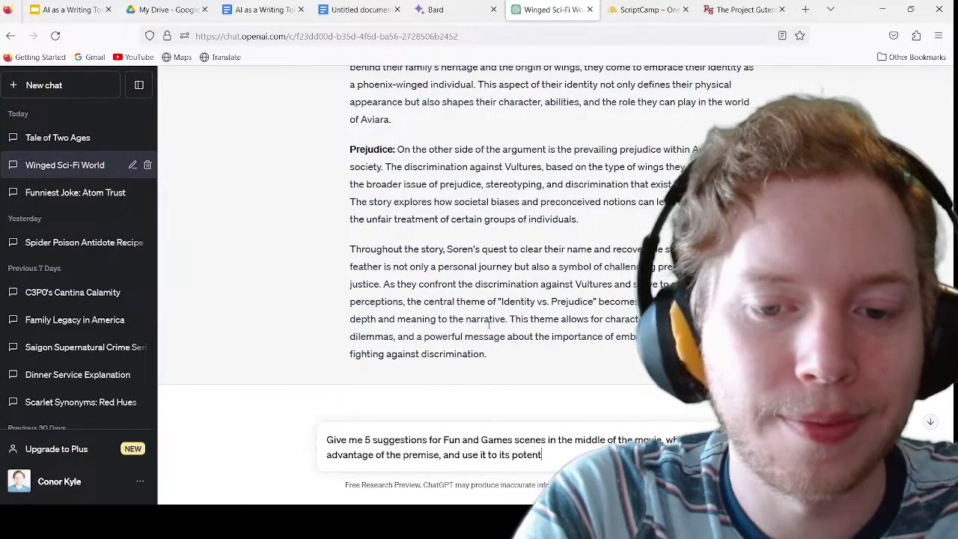
pyautogui.write(' potential.')
pyautogui.press('Return')
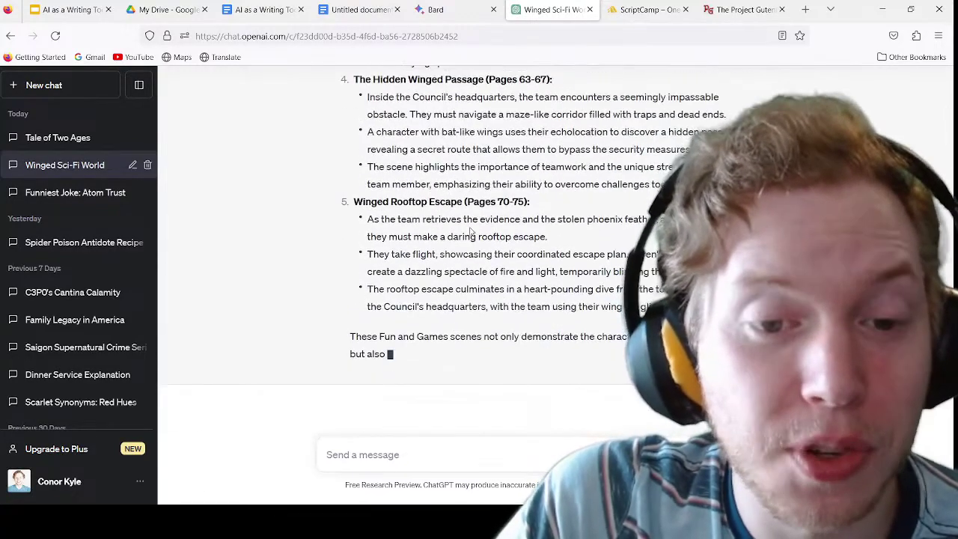
pyautogui.scroll(3, 486, 210)
pyautogui.scroll(8, 449, 230)
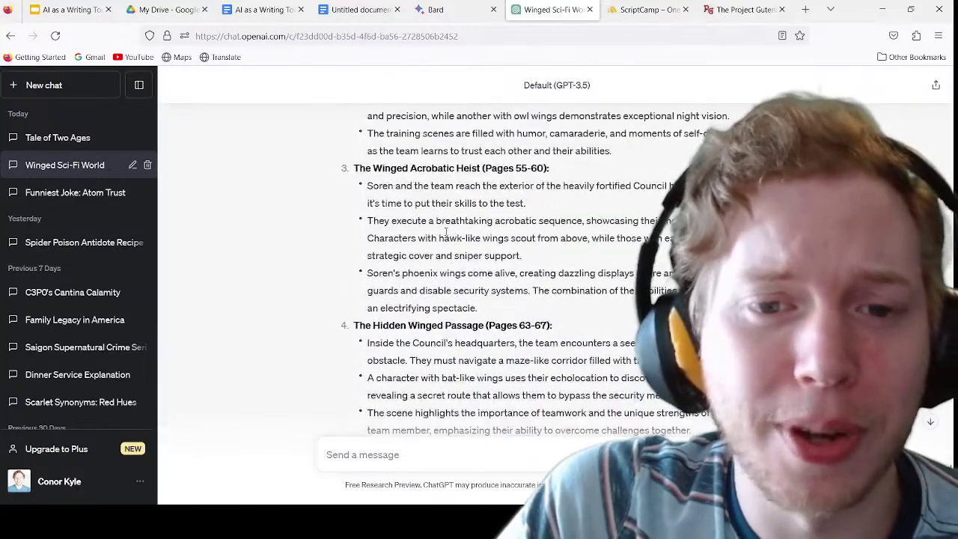
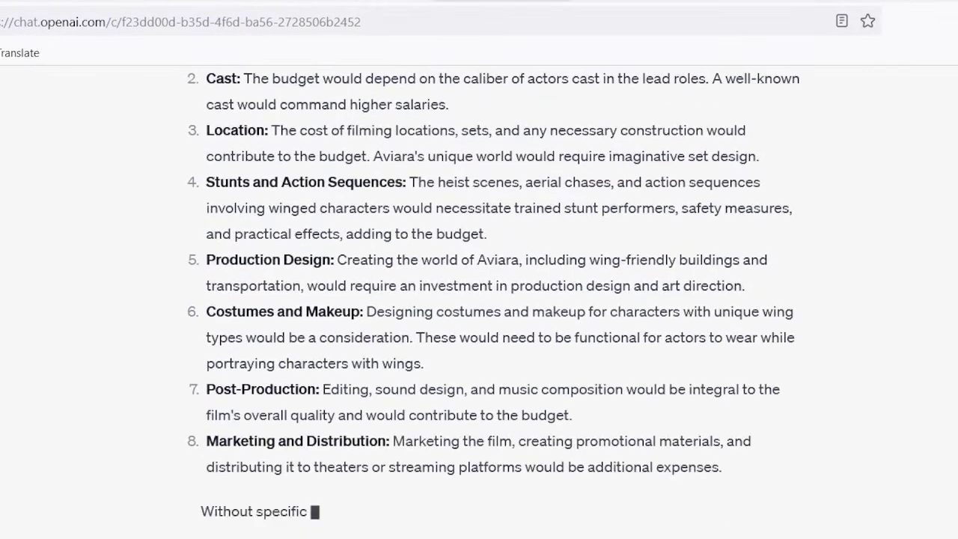
# Review the listed factors that would drive the movie's budget, from visual effects to marketing and distribution.
pyautogui.scroll(3, 294, 403)
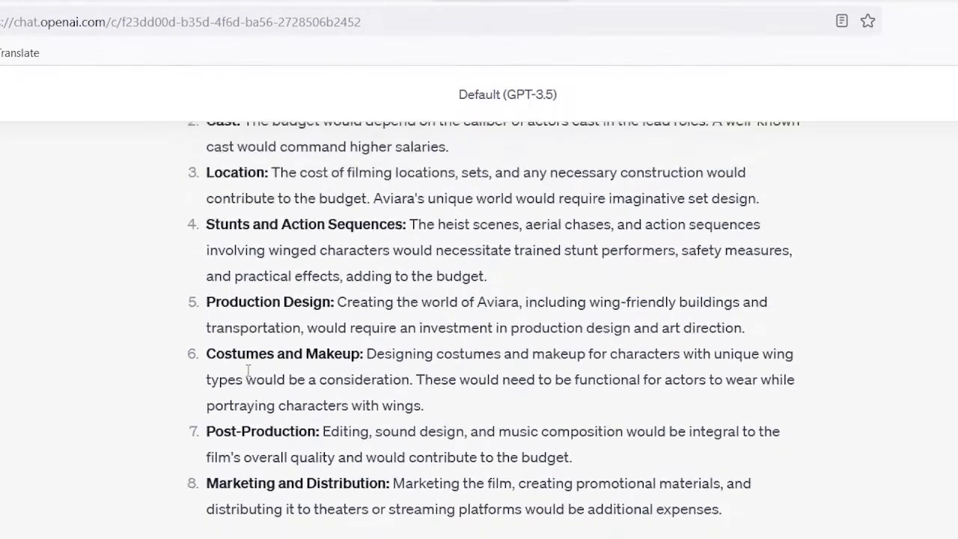
pyautogui.scroll(-3, 253, 241)
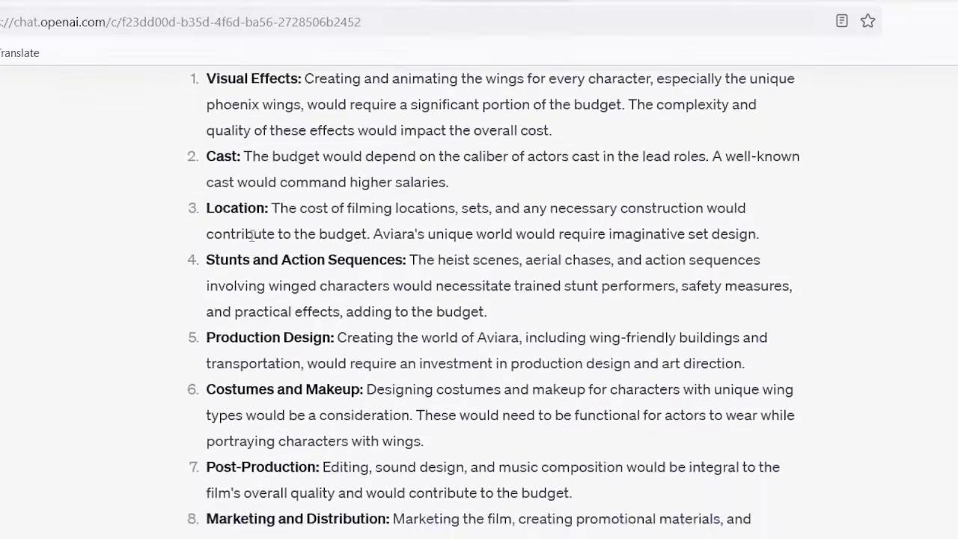
pyautogui.scroll(-1, 251, 236)
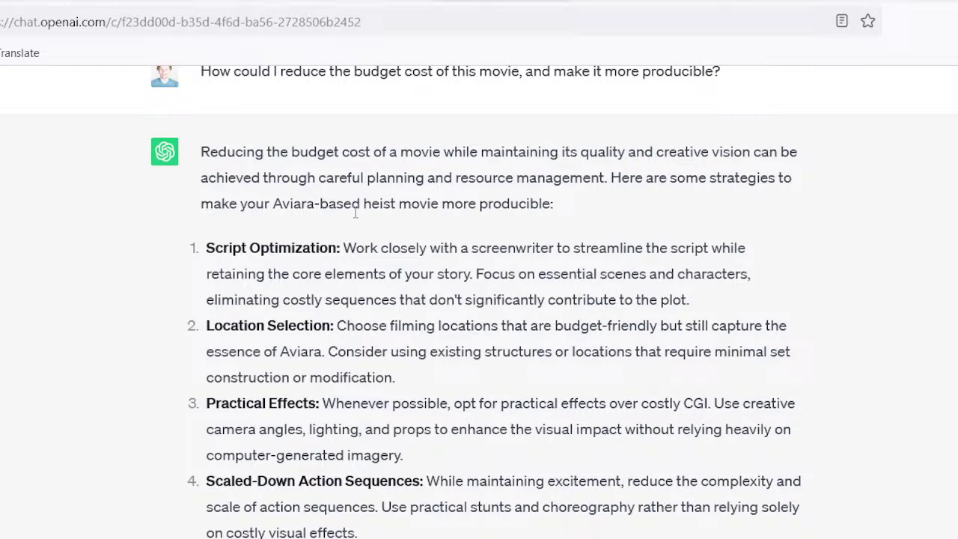
# Read through the strategies for reducing the movie's budget and making it more producible.
pyautogui.scroll(-2, 367, 213)
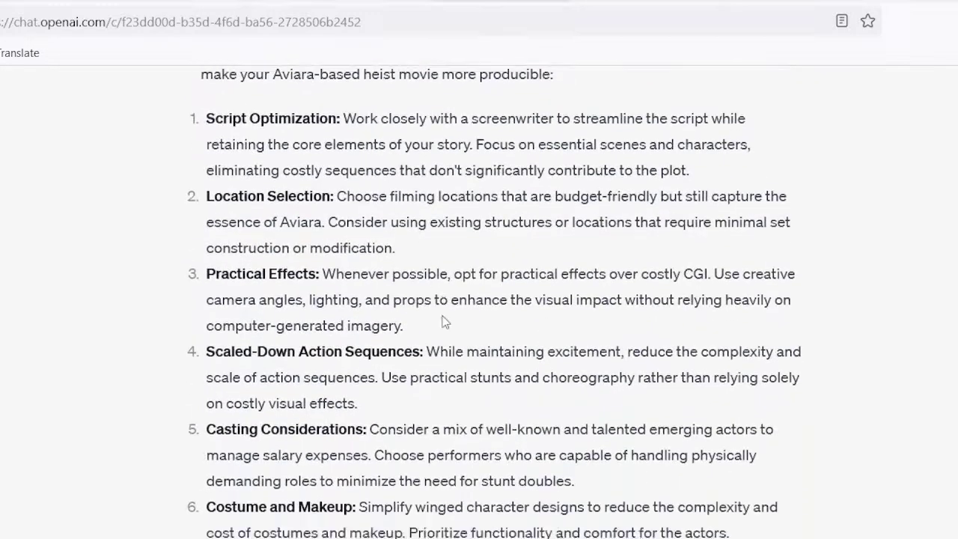
pyautogui.scroll(-2, 443, 321)
pyautogui.moveTo(337, 96); pyautogui.dragTo(427, 120)
pyautogui.click(408, 116)
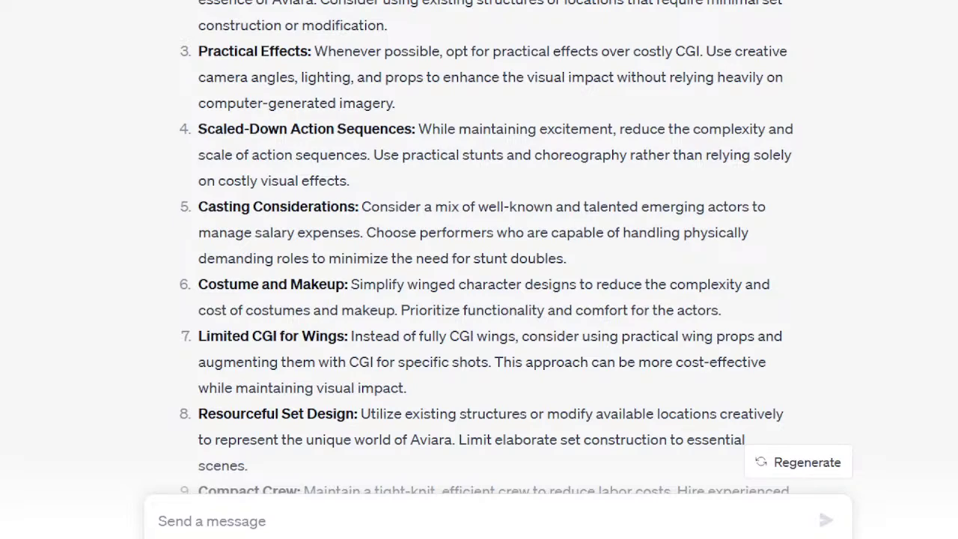
pyautogui.scroll(-5, 192, 247)
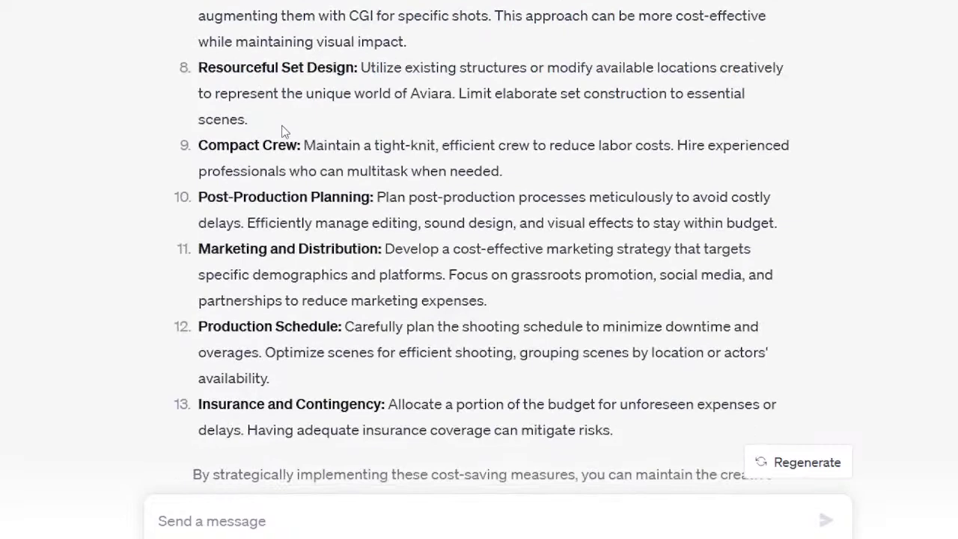
pyautogui.scroll(-2, 287, 195)
pyautogui.scroll(-1, 285, 374)
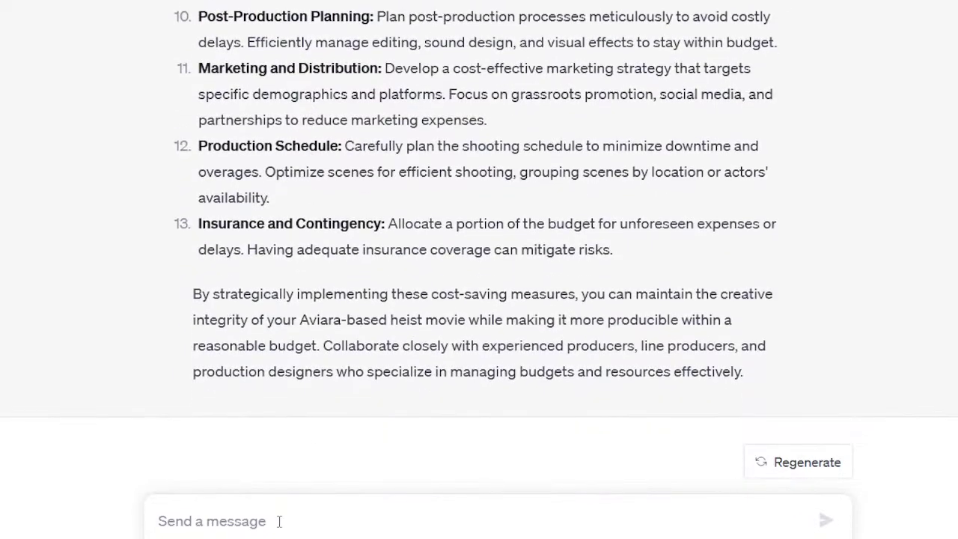
# Send the follow-up "What about just things I could do as the writer, not production considerations?".
pyautogui.click(278, 513)
pyautogui.write('What about tj')
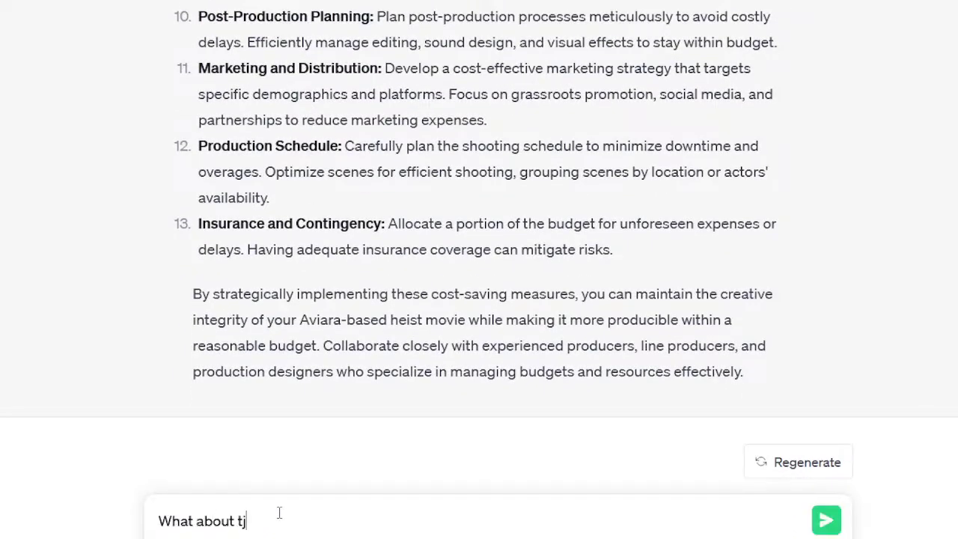
pyautogui.press('BackSpace')
pyautogui.press('BackSpace')
pyautogui.write('just things I could do as')
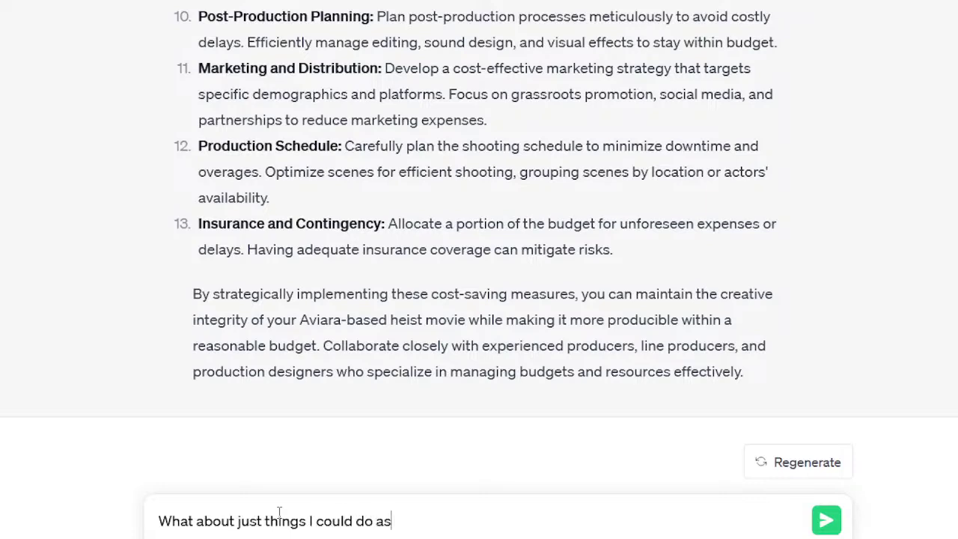
pyautogui.write(' the writer, not production ')
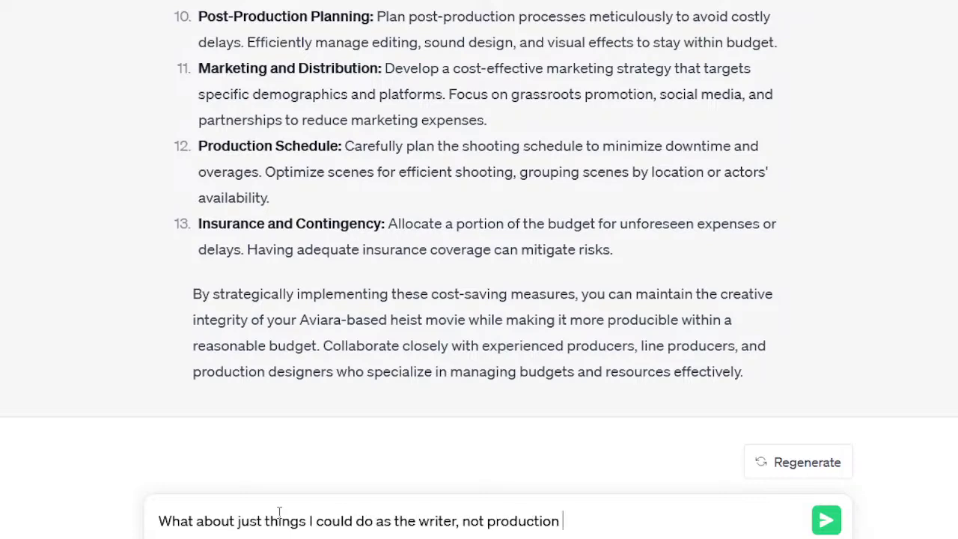
pyautogui.write('considerations?')
pyautogui.press('Return')
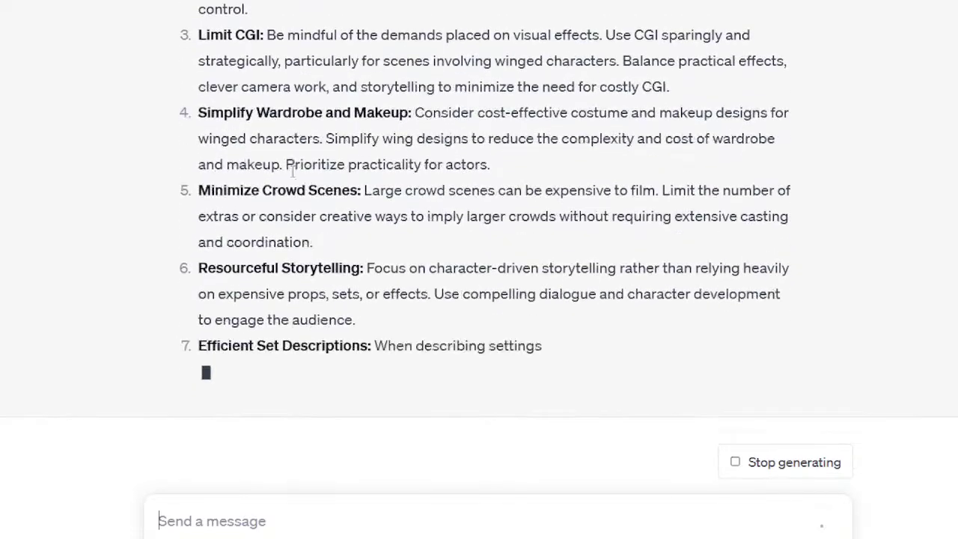
# Review the writer-focused tips for lowering the movie's production costs.
pyautogui.tripleClick(288, 188)
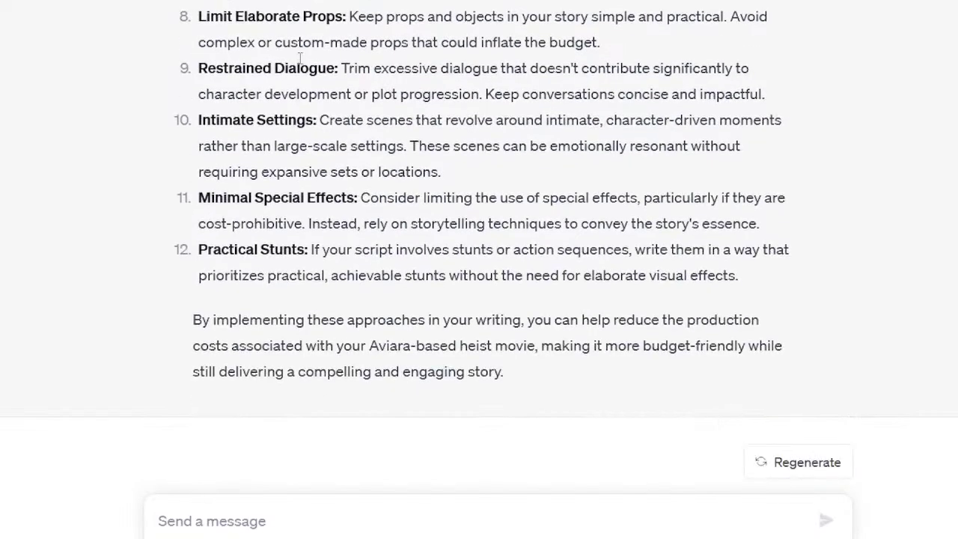
pyautogui.doubleClick(265, 18)
pyautogui.moveTo(258, 36); pyautogui.dragTo(314, 117)
pyautogui.click(293, 66)
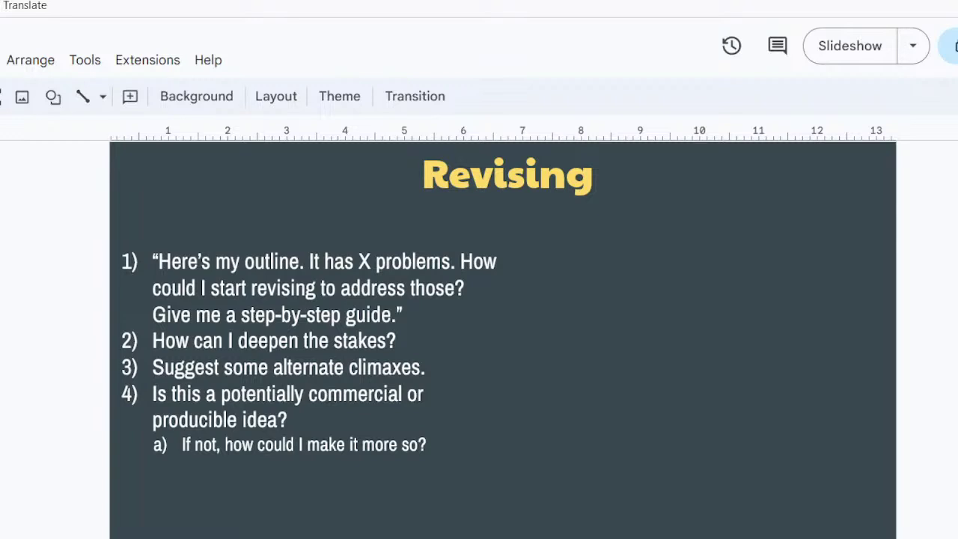
# Advance the writing presentation from the Revising slide to the "Exercises / Games - Comp Smash" slide.
pyautogui.press('Down')
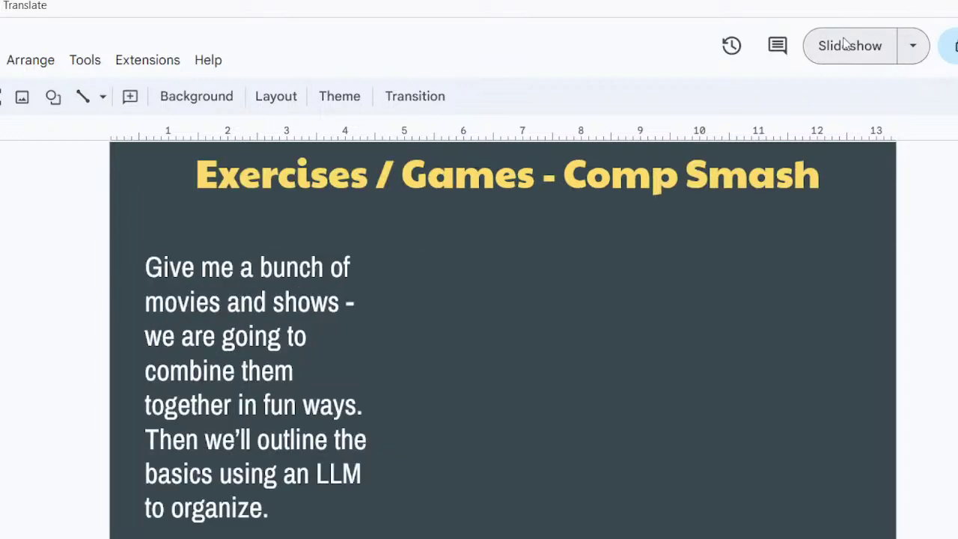
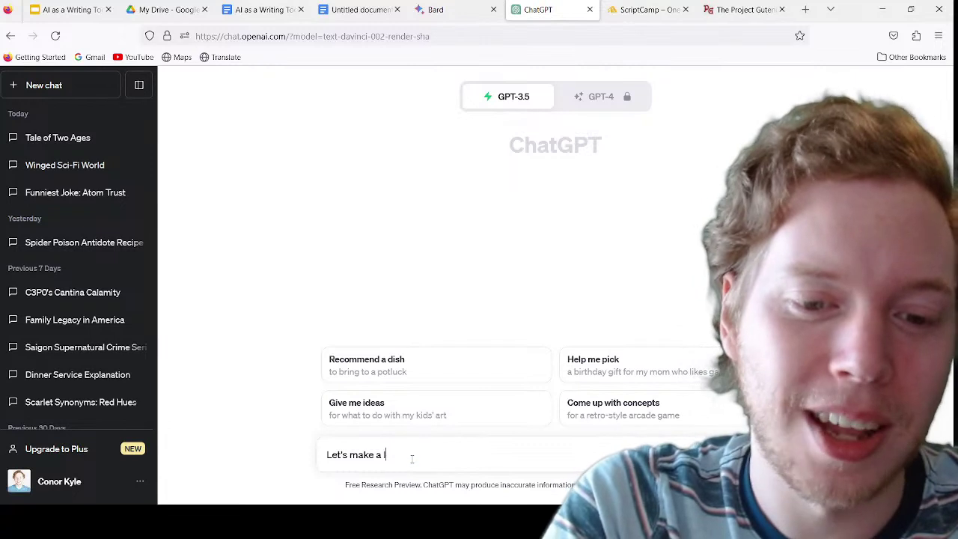
# Send the prompt "Let's make a logline for a new movie. The comps are oldboy and Tangled.".
pyautogui.write('. The cops')
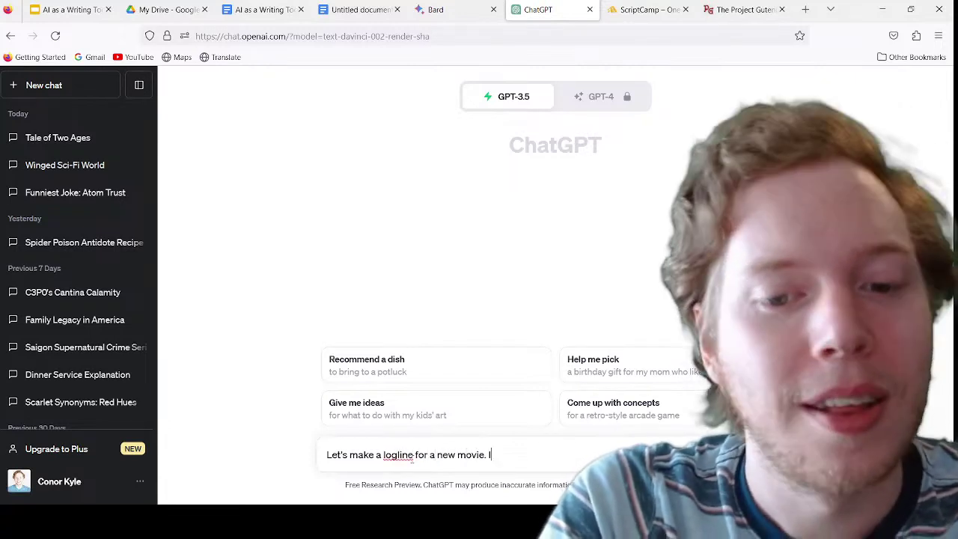
pyautogui.press('BackSpace')
pyautogui.press('BackSpace')
pyautogui.write('mps are oldboy and')
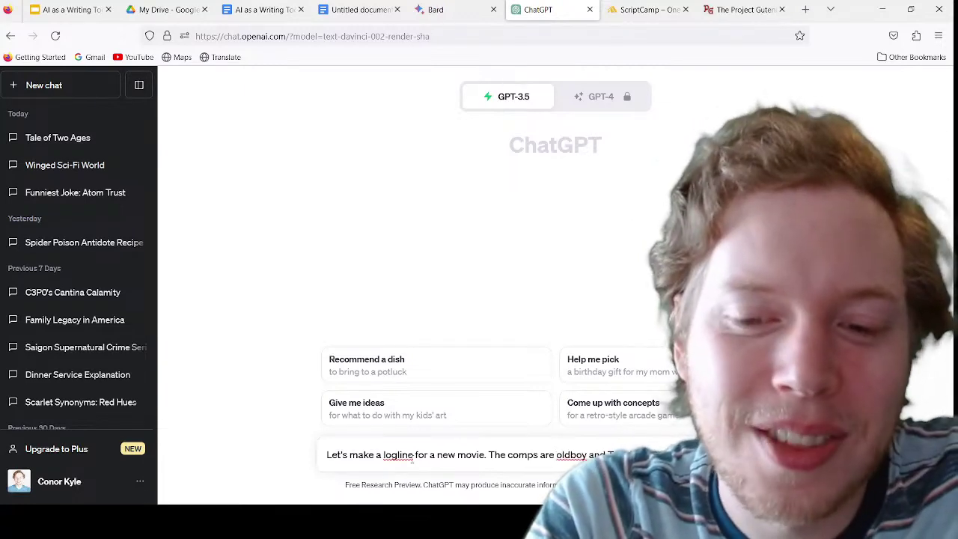
pyautogui.press('Return')
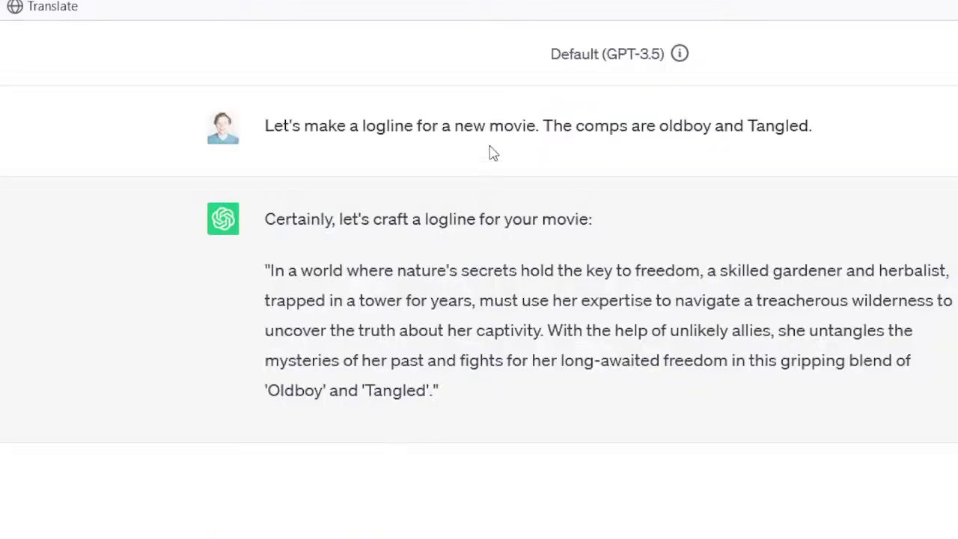
pyautogui.tripleClick(490, 133)
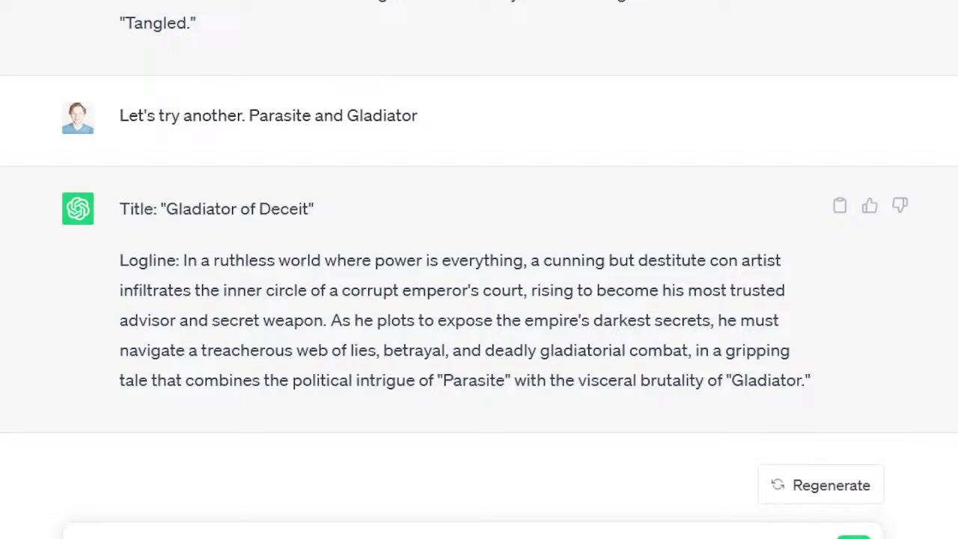
# Request a logline combining Evil Dead and Sound of Music, and recast the governess as an instructor teaching the kids to fight monsters in the woods.
pyautogui.press('Return')
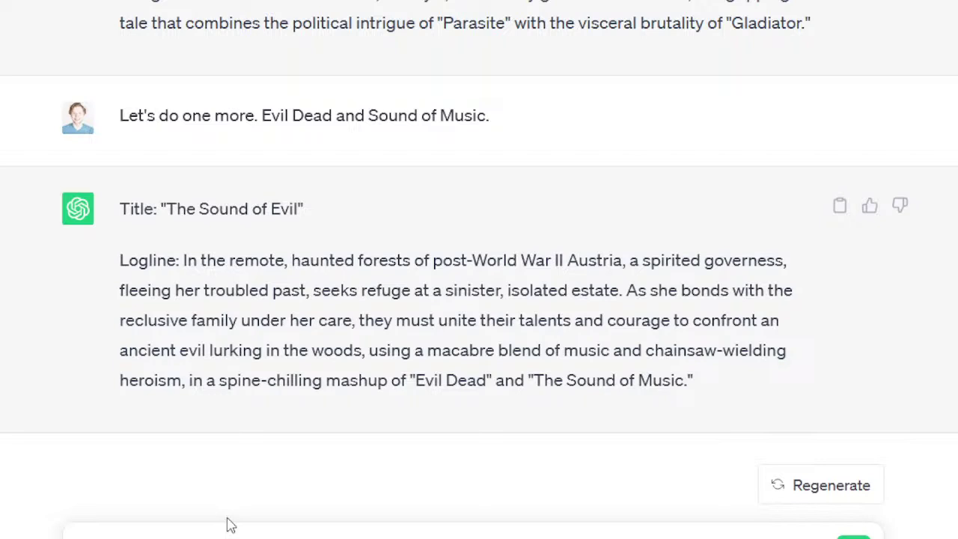
pyautogui.hotkey('ctrl', 'v')
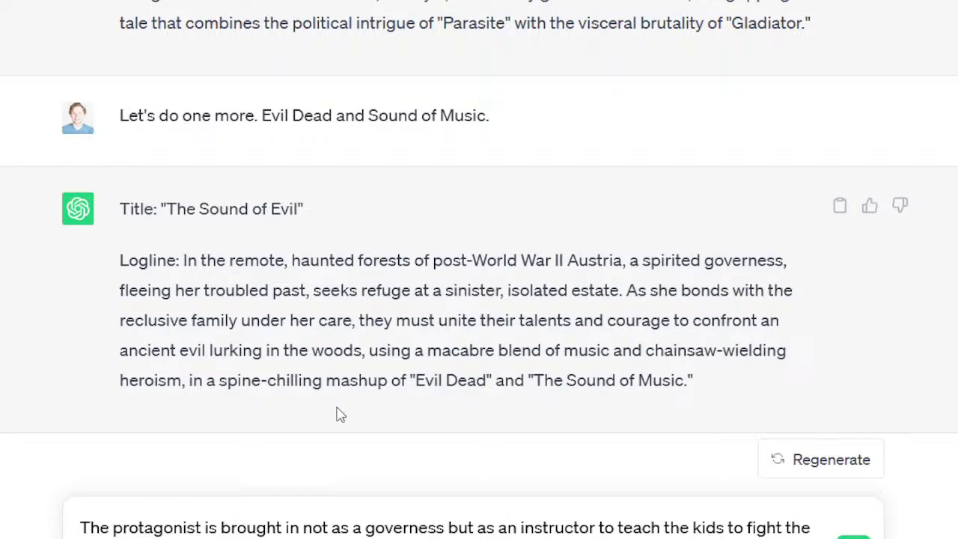
pyautogui.press('Return')
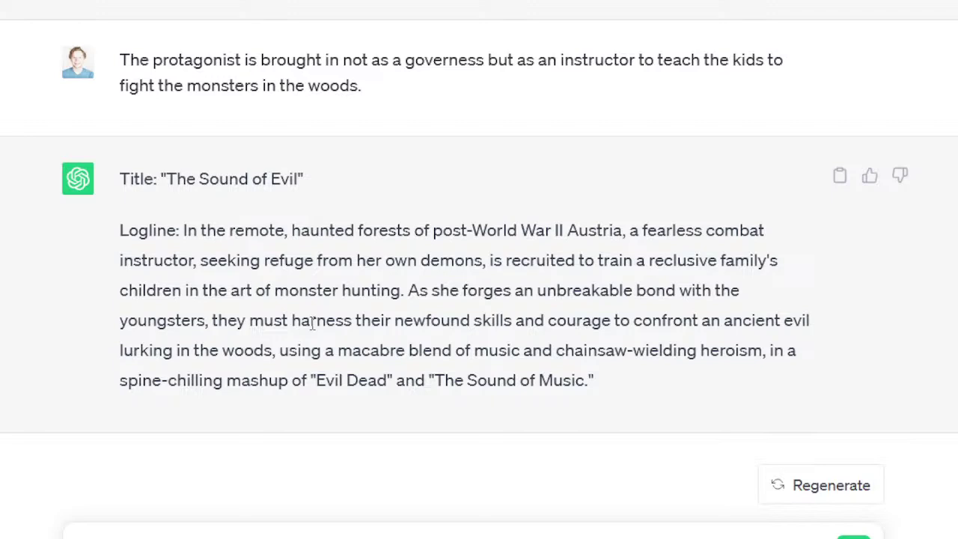
# Have the logline revised with the follow-ups "Let's set this in modern day big city." and "Make specific choices.".
pyautogui.press('Return')
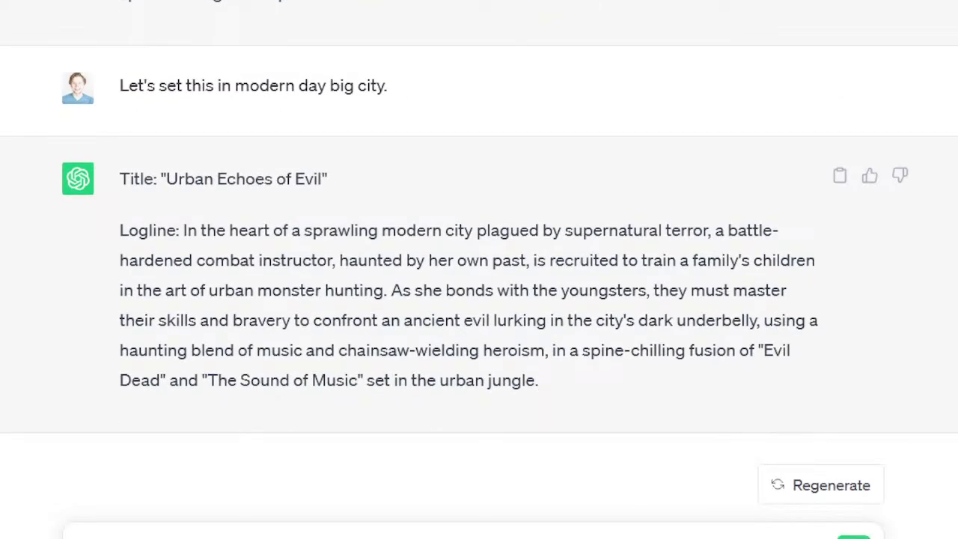
pyautogui.press('Return')
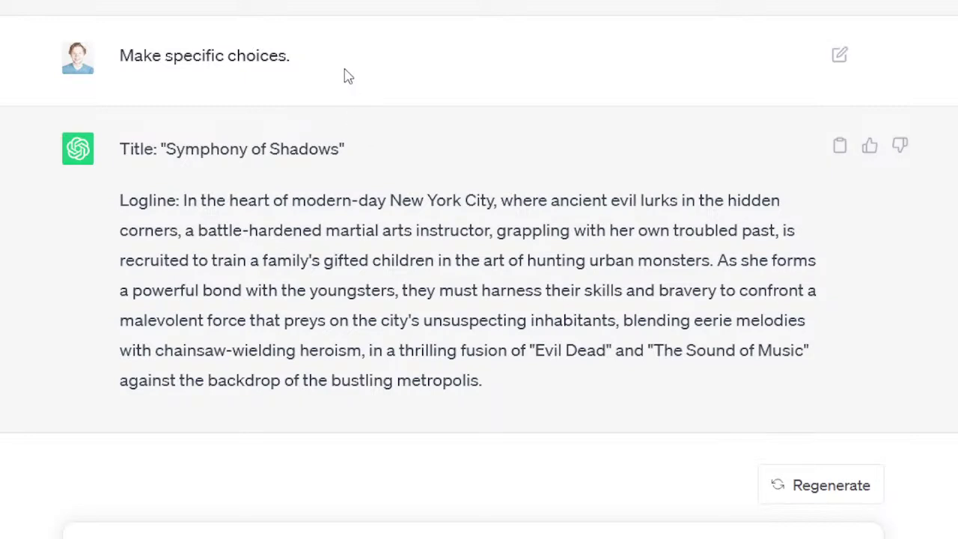
pyautogui.moveTo(342, 202); pyautogui.dragTo(458, 380)
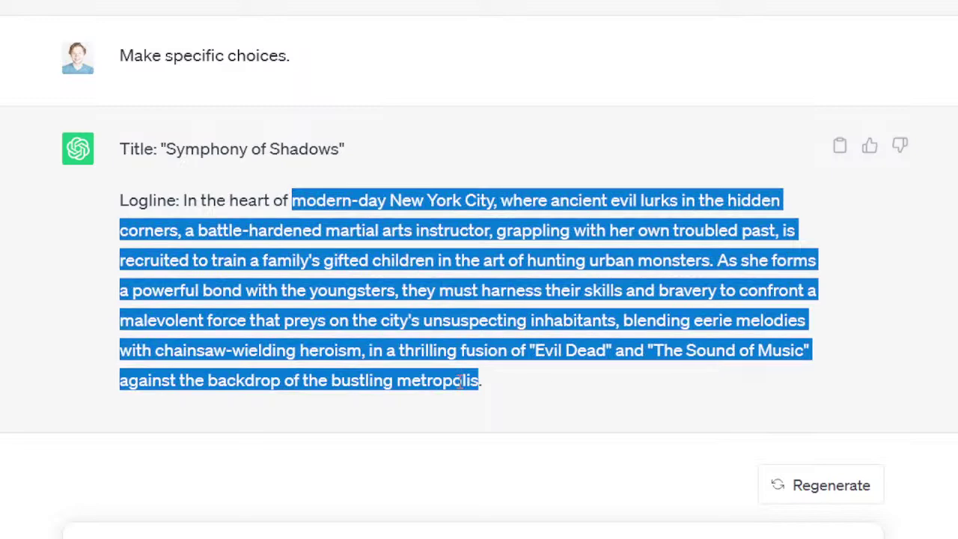
pyautogui.click(457, 380)
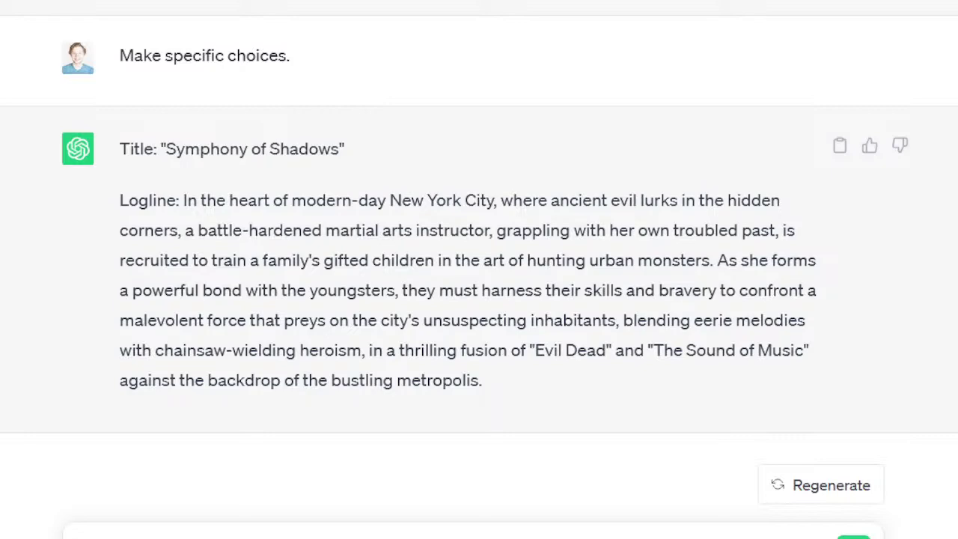
# Ask for a list of songs for the musical "Symphony of Shadows" and look through the song descriptions.
pyautogui.press('Return')
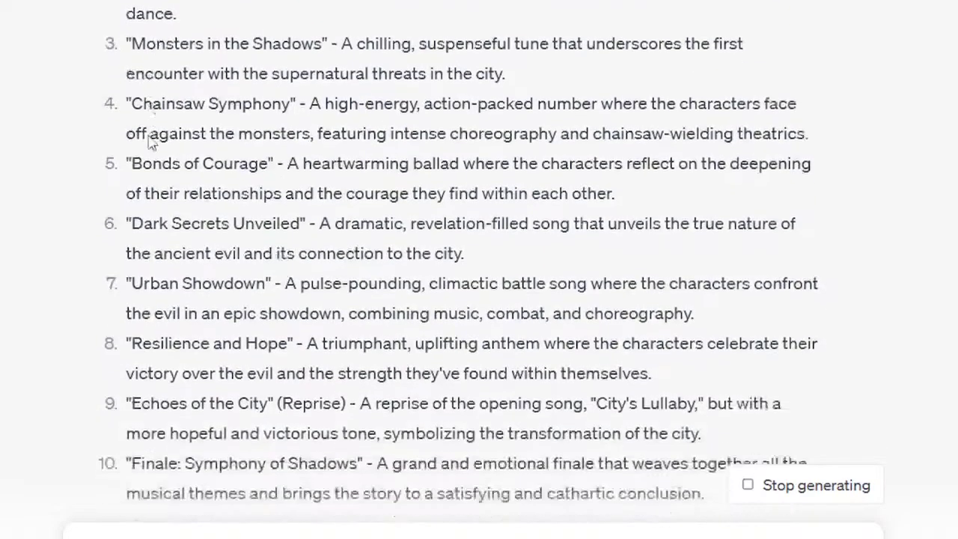
pyautogui.tripleClick(228, 68)
pyautogui.click(206, 124)
pyautogui.scroll(-2, 206, 124)
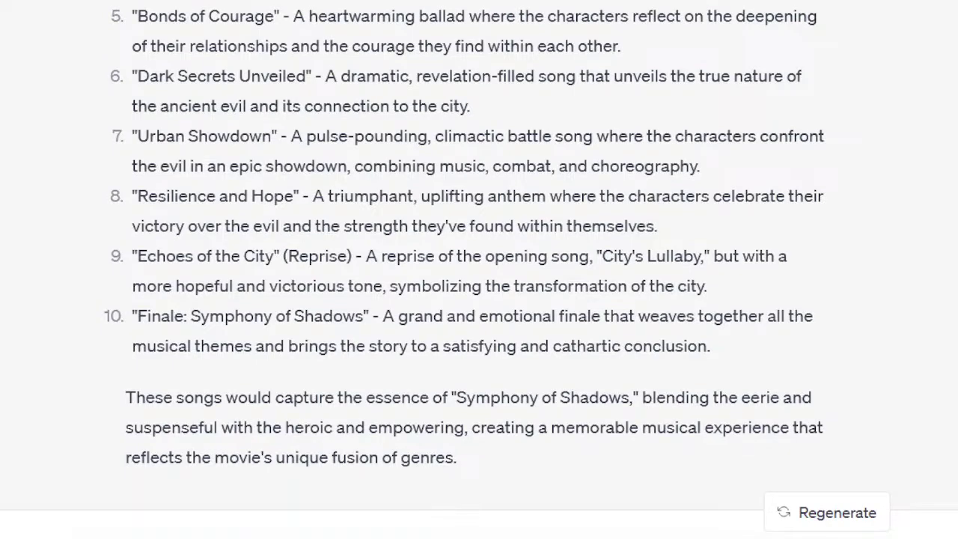
pyautogui.scroll(2, 314, 306)
pyautogui.scroll(-2, 342, 361)
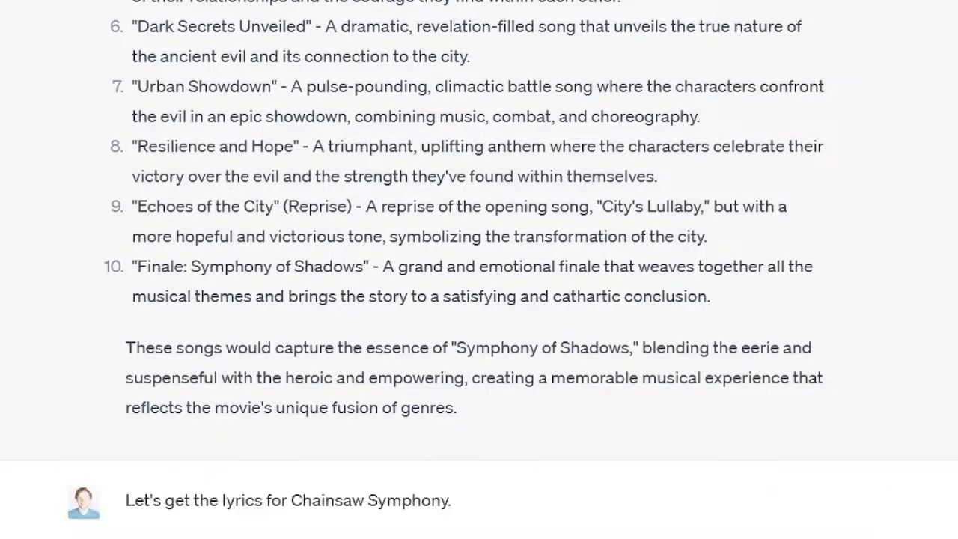
# Send "Let's get the lyrics for Chainsaw Symphony." and read the lyrics through to the outro.
pyautogui.press('Return')
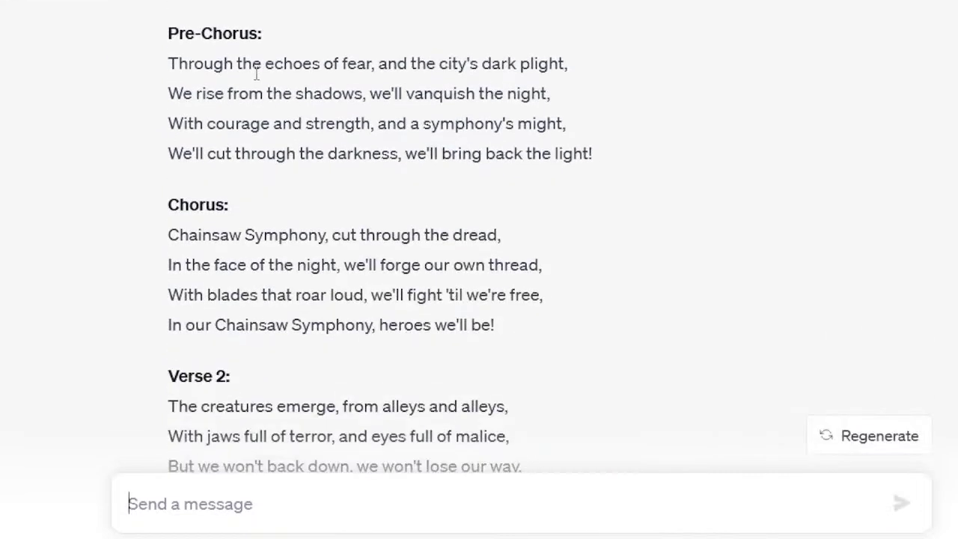
pyautogui.scroll(-10, 252, 89)
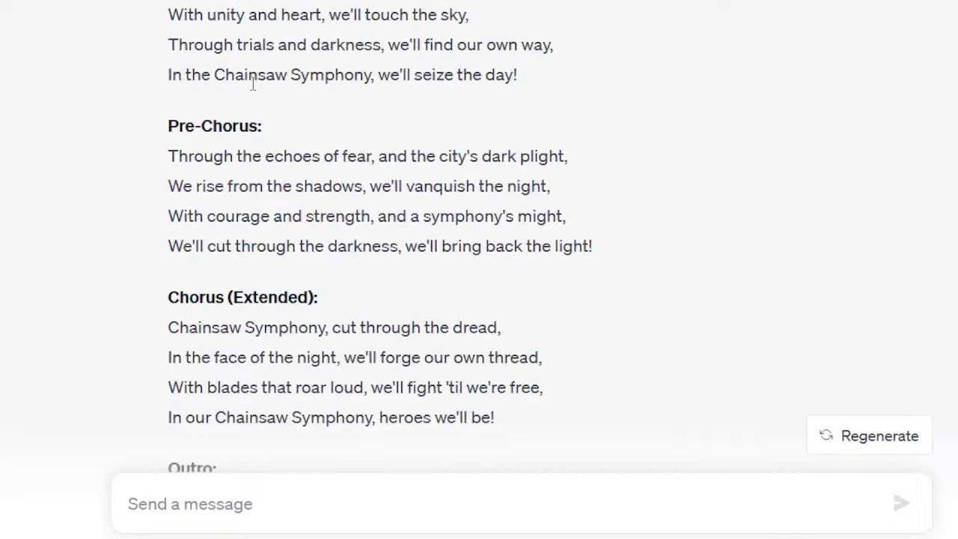
pyautogui.scroll(-4, 252, 89)
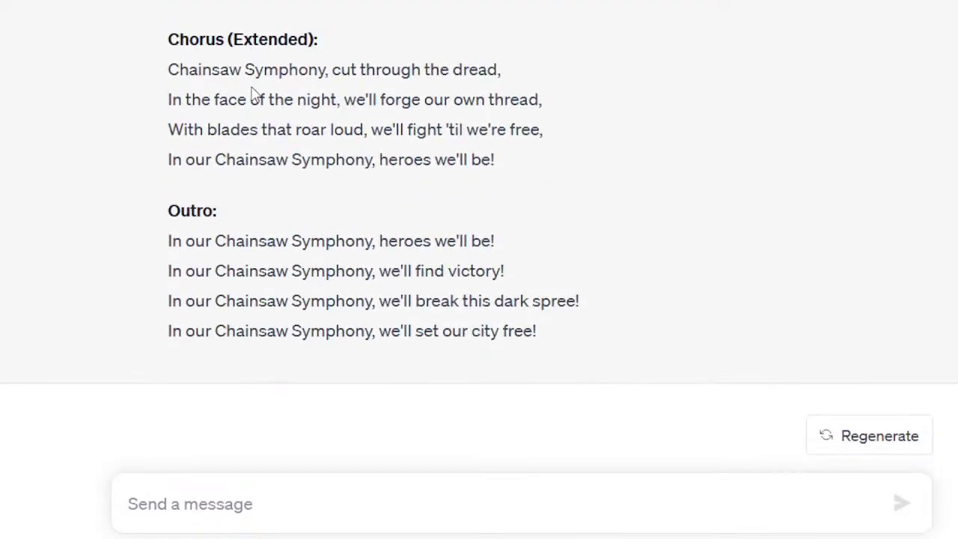
pyautogui.tripleClick(233, 235)
pyautogui.moveTo(233, 237); pyautogui.dragTo(251, 322)
pyautogui.tripleClick(257, 297)
pyautogui.tripleClick(259, 330)
# Send the follow-up question "What is the suggested MPAA rating for this?".
pyautogui.click(281, 511)
pyautogui.write('What is the suggested MPAA rating for this?')
pyautogui.press('BackSpace')
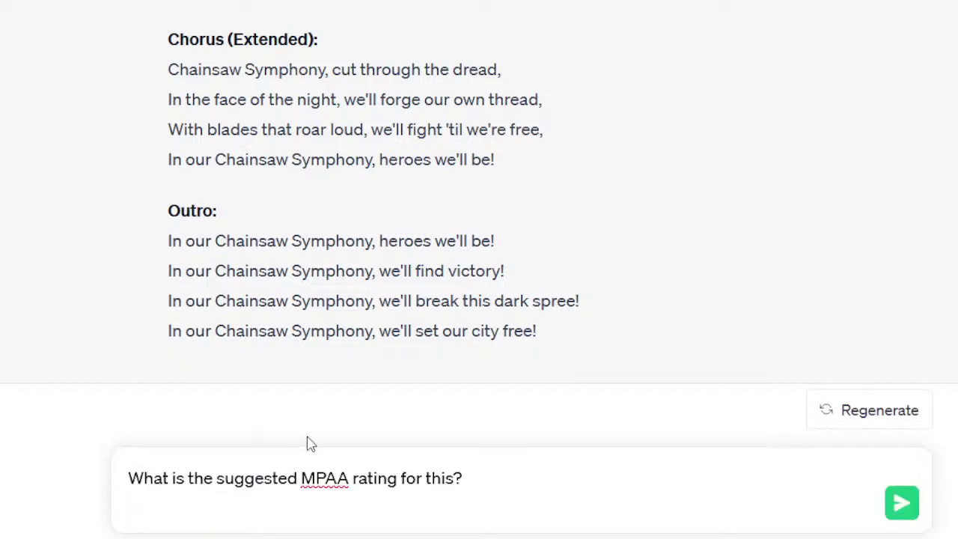
pyautogui.press('Return')
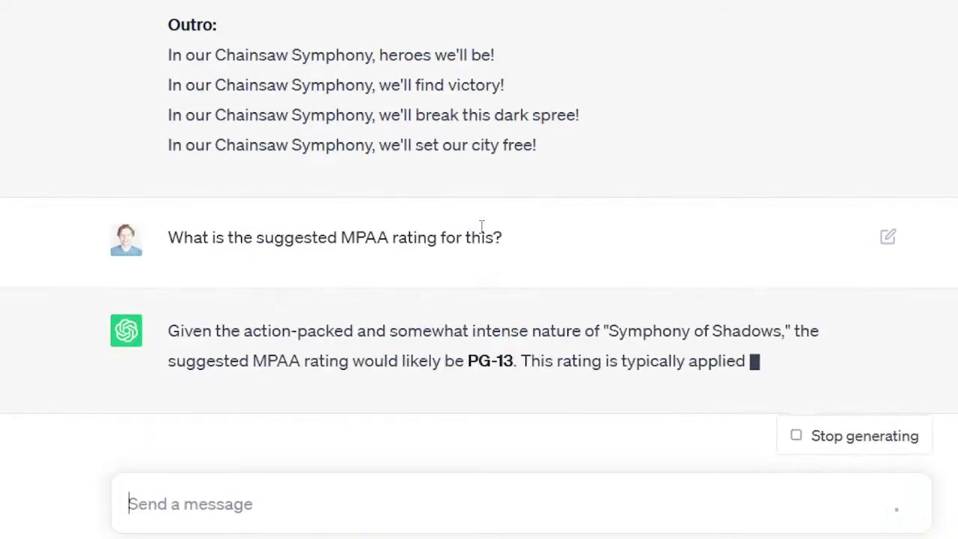